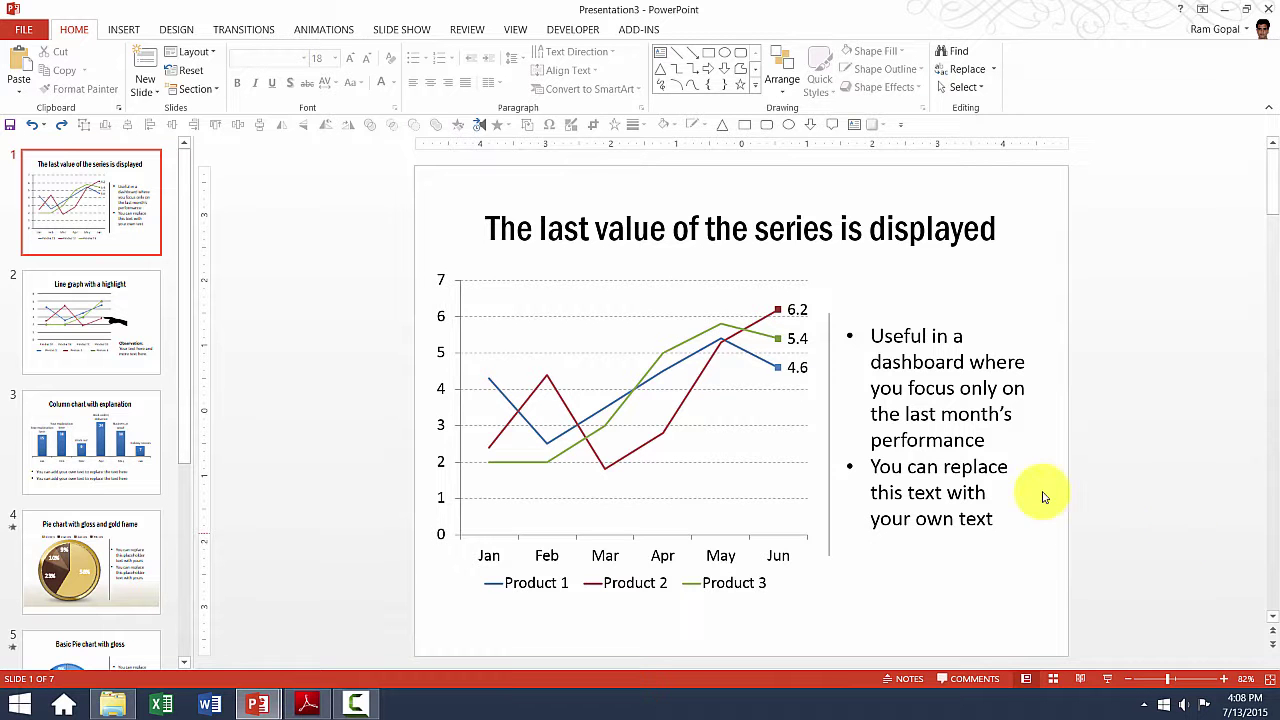
Step: Change the chart's Product 2 line outline from dark red to light blue
click(700, 382)
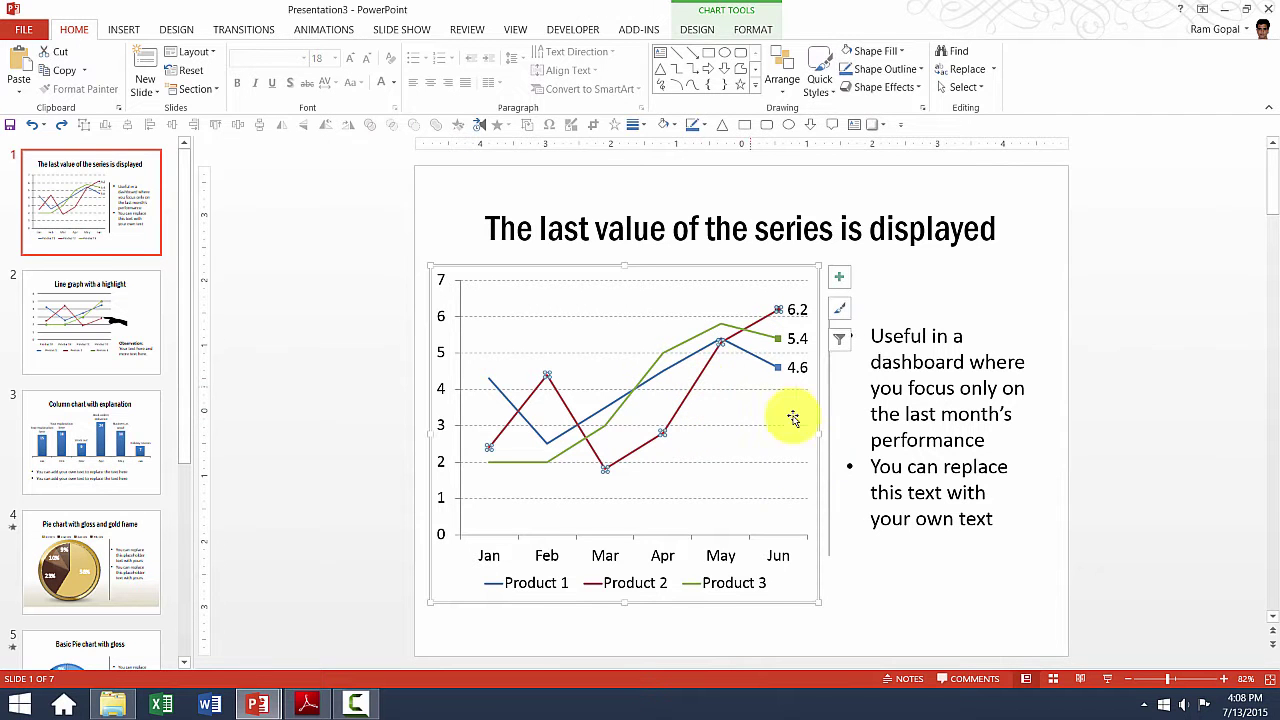
click(737, 361)
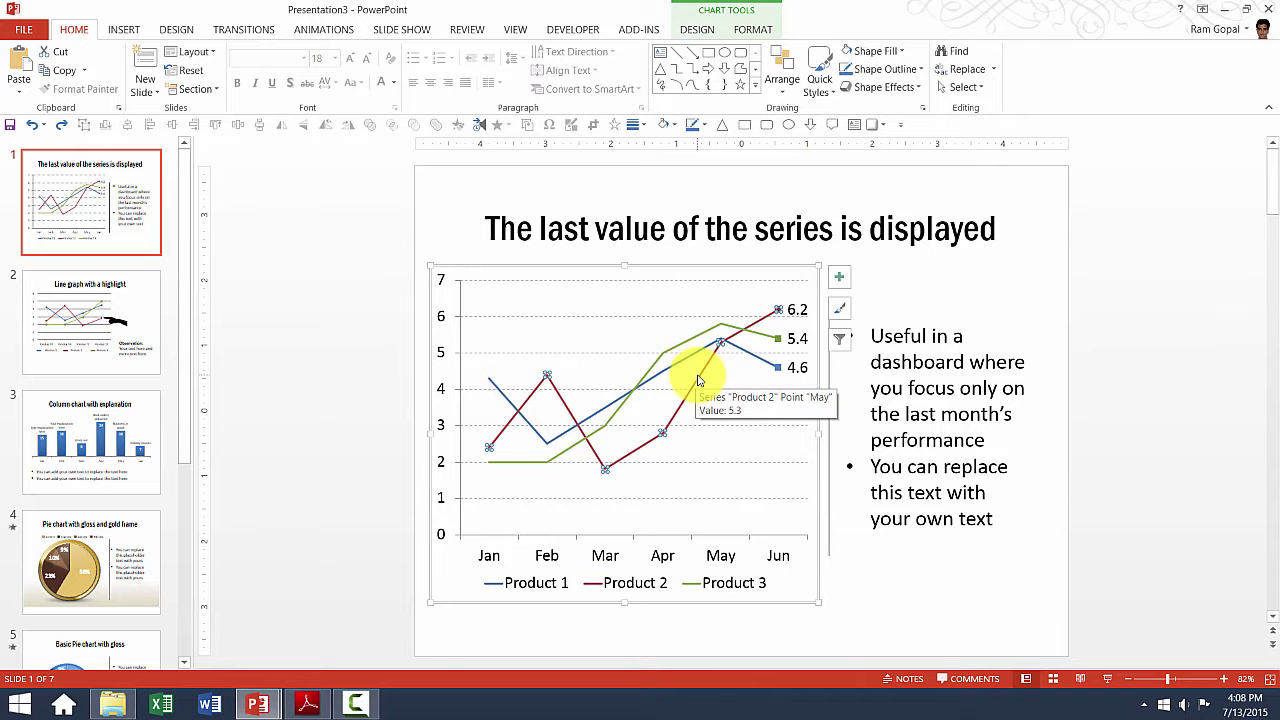
click(894, 69)
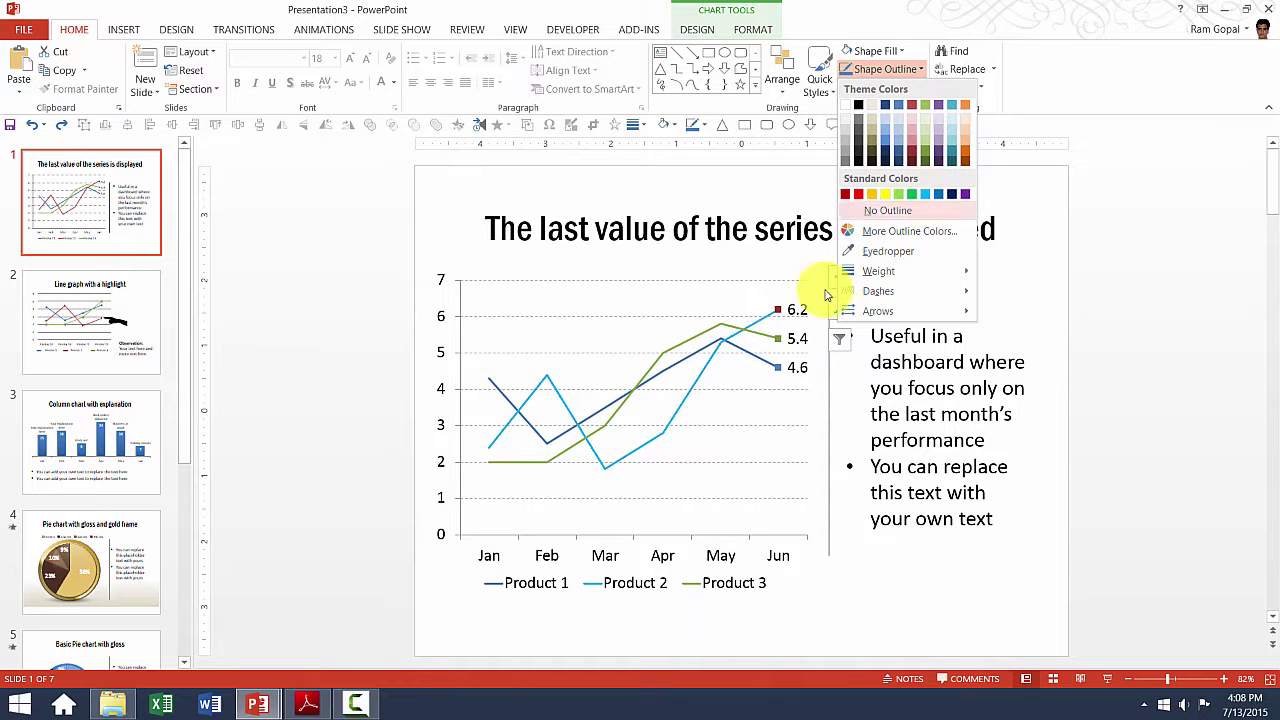
click(926, 196)
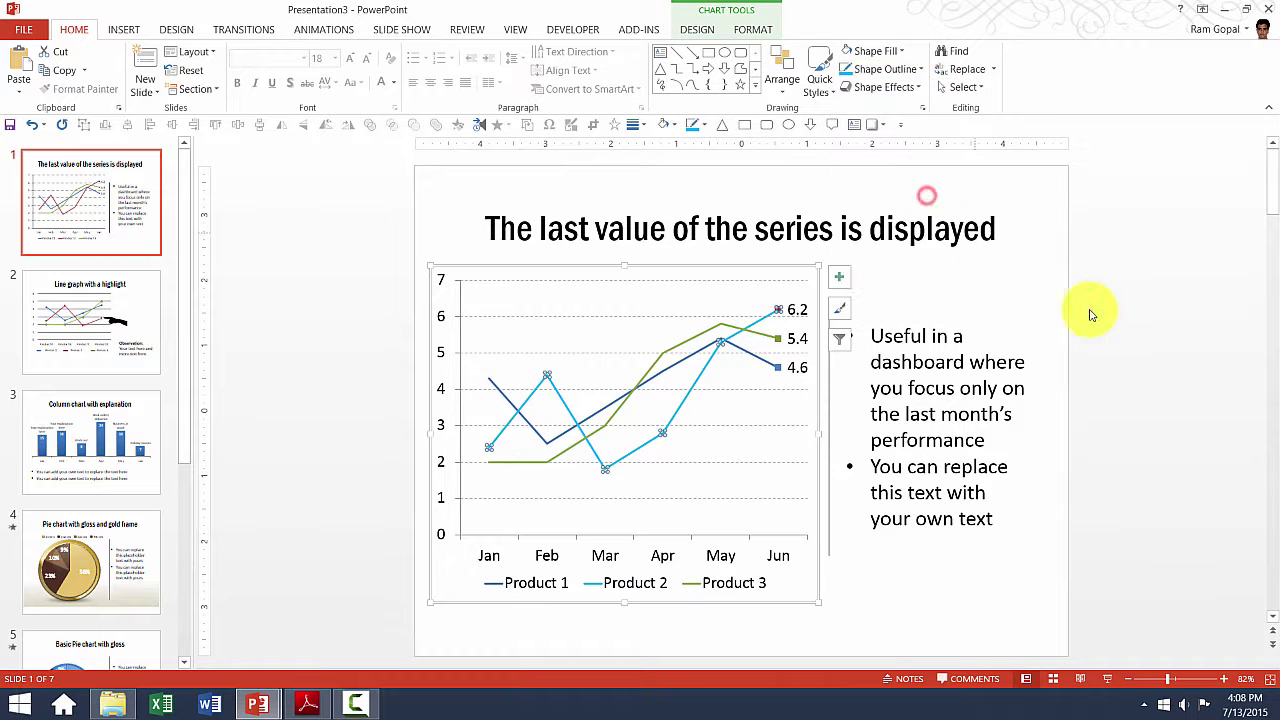
click(1122, 306)
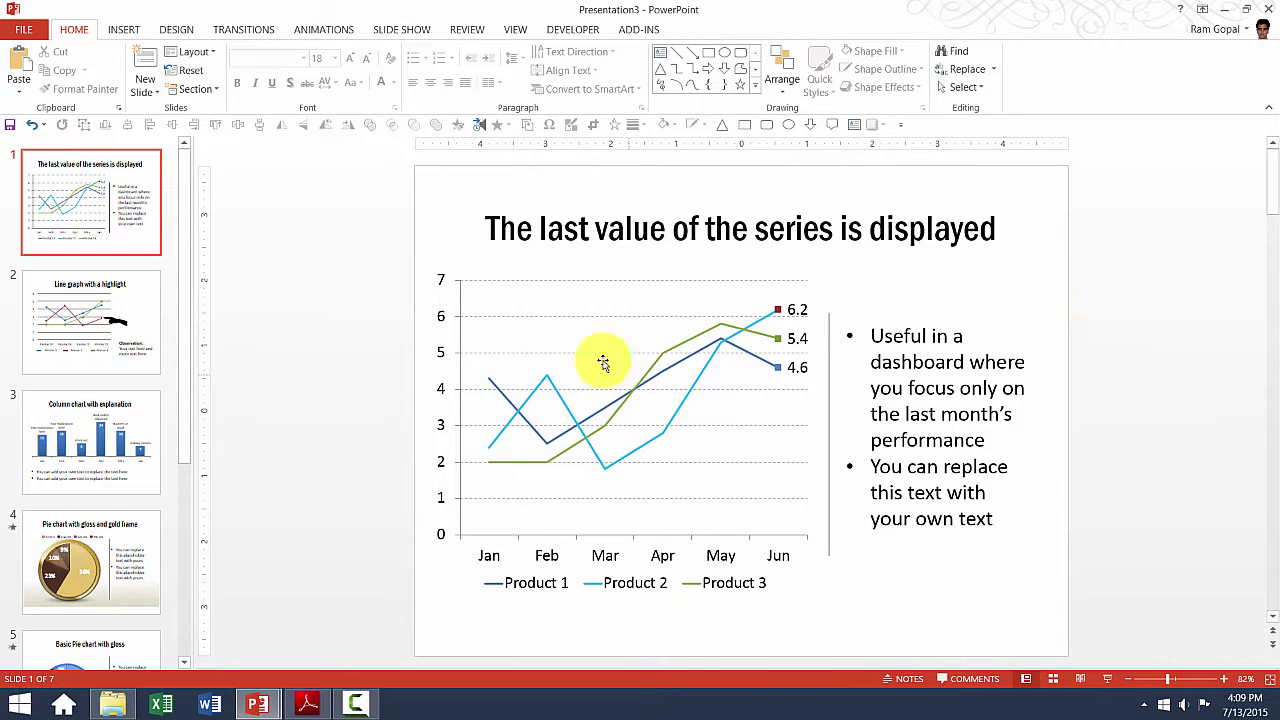
click(594, 298)
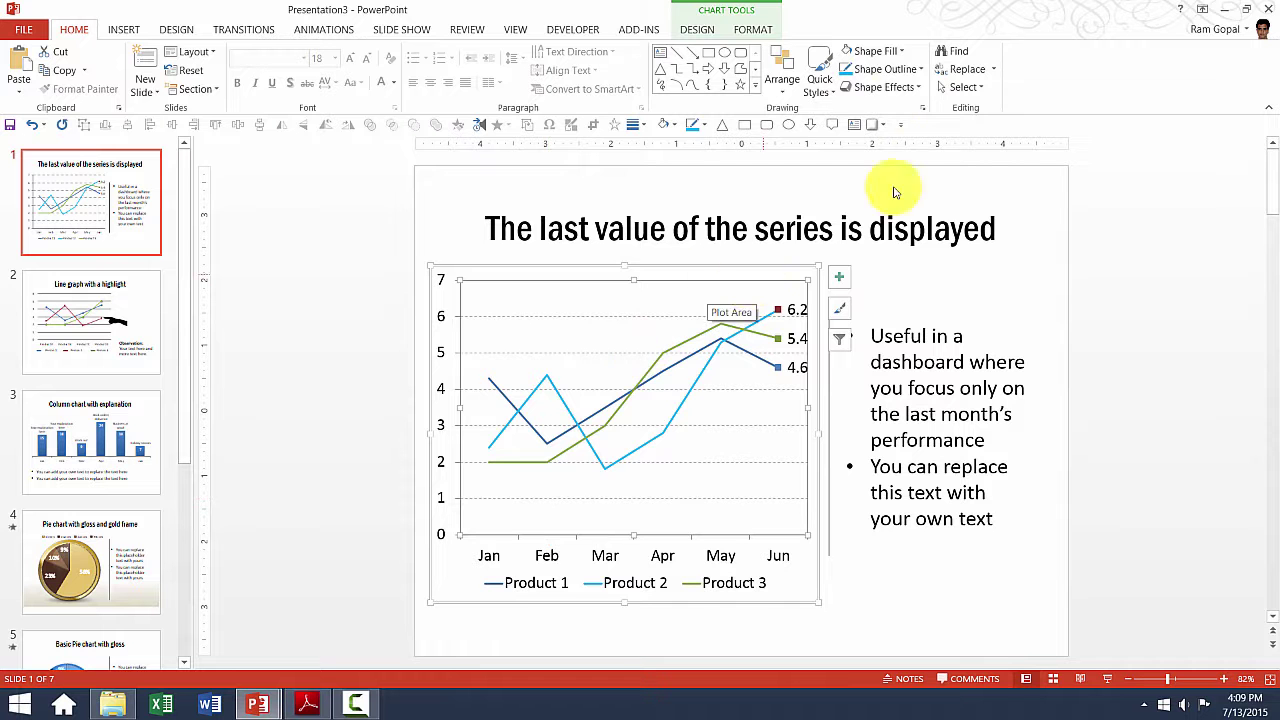
click(891, 50)
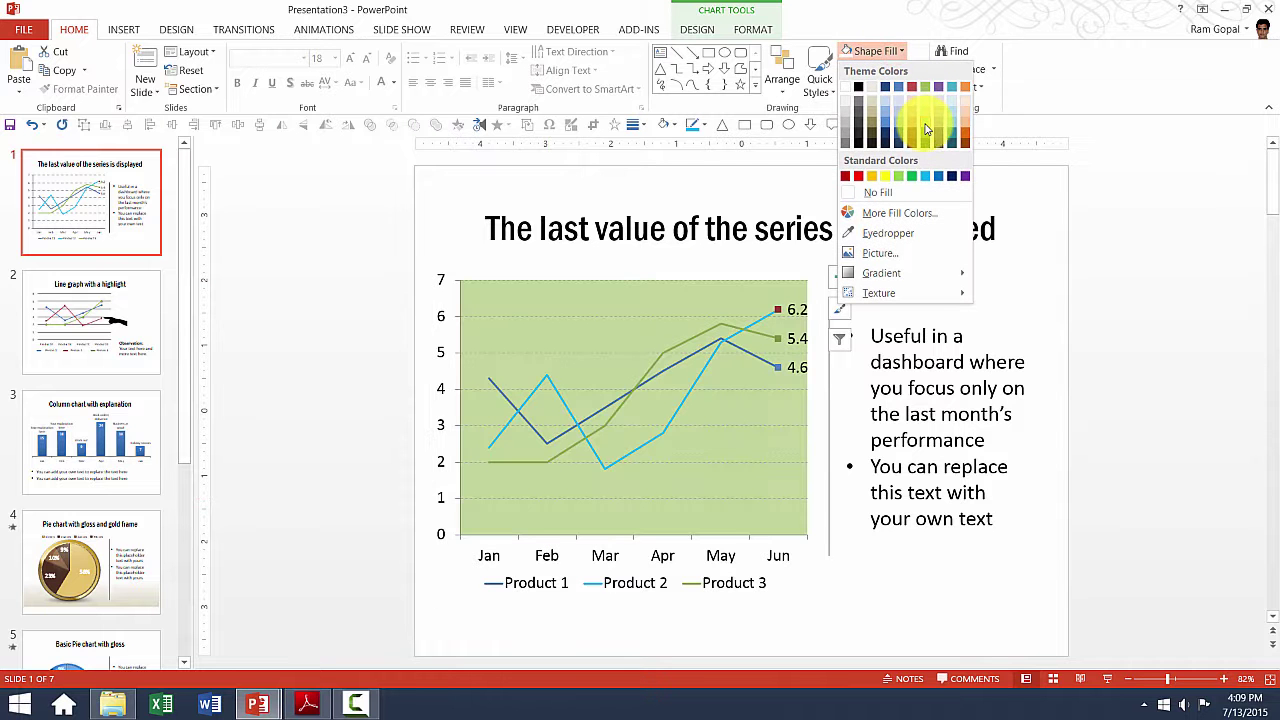
mouse_move(887, 276)
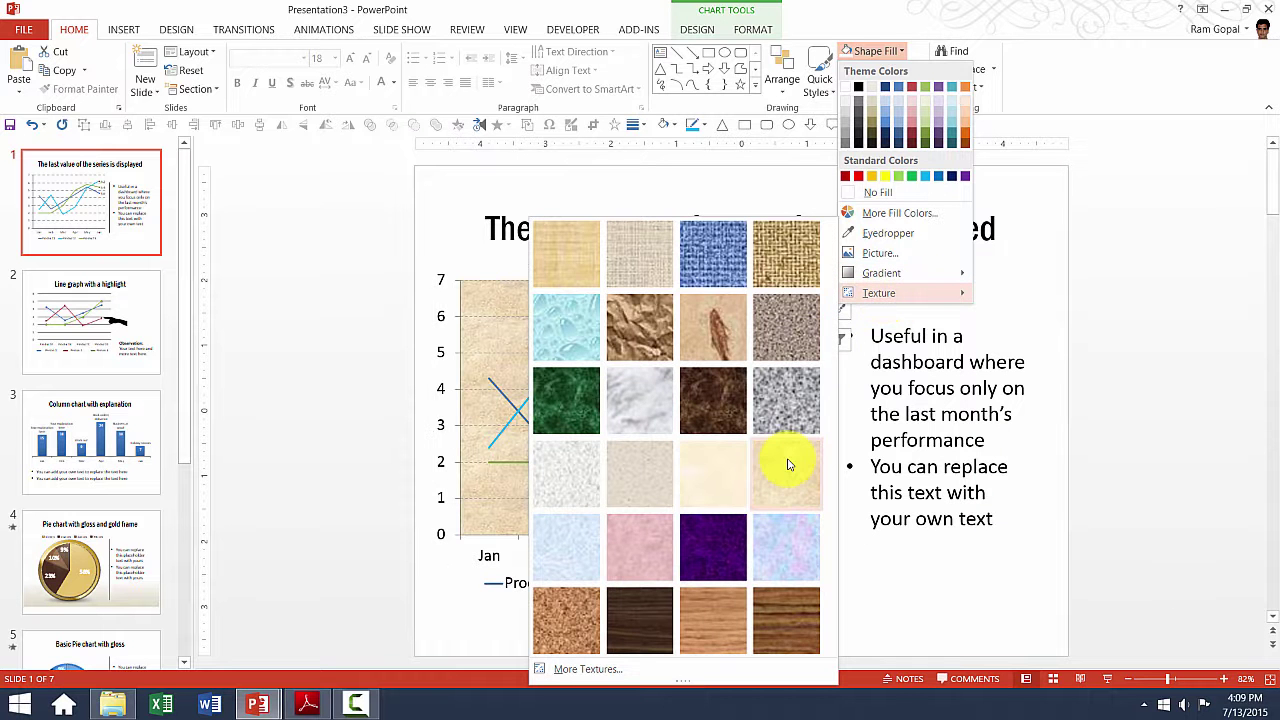
click(788, 463)
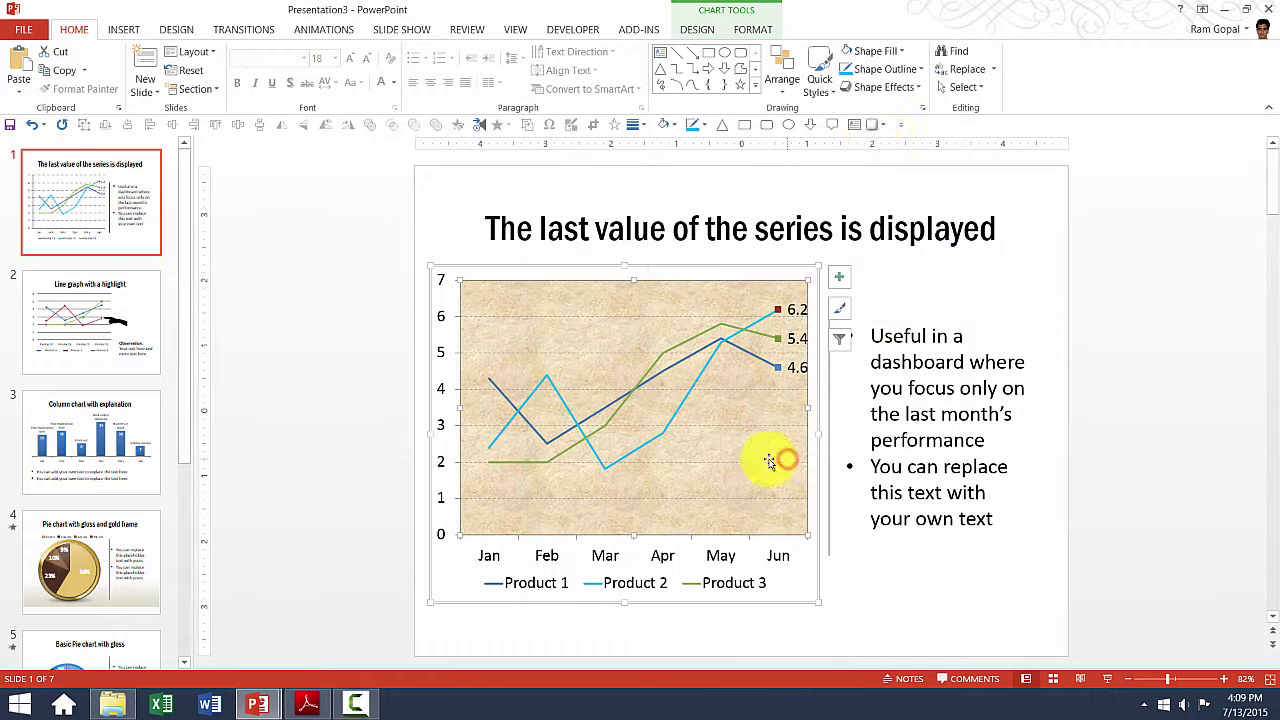
click(884, 55)
click(889, 252)
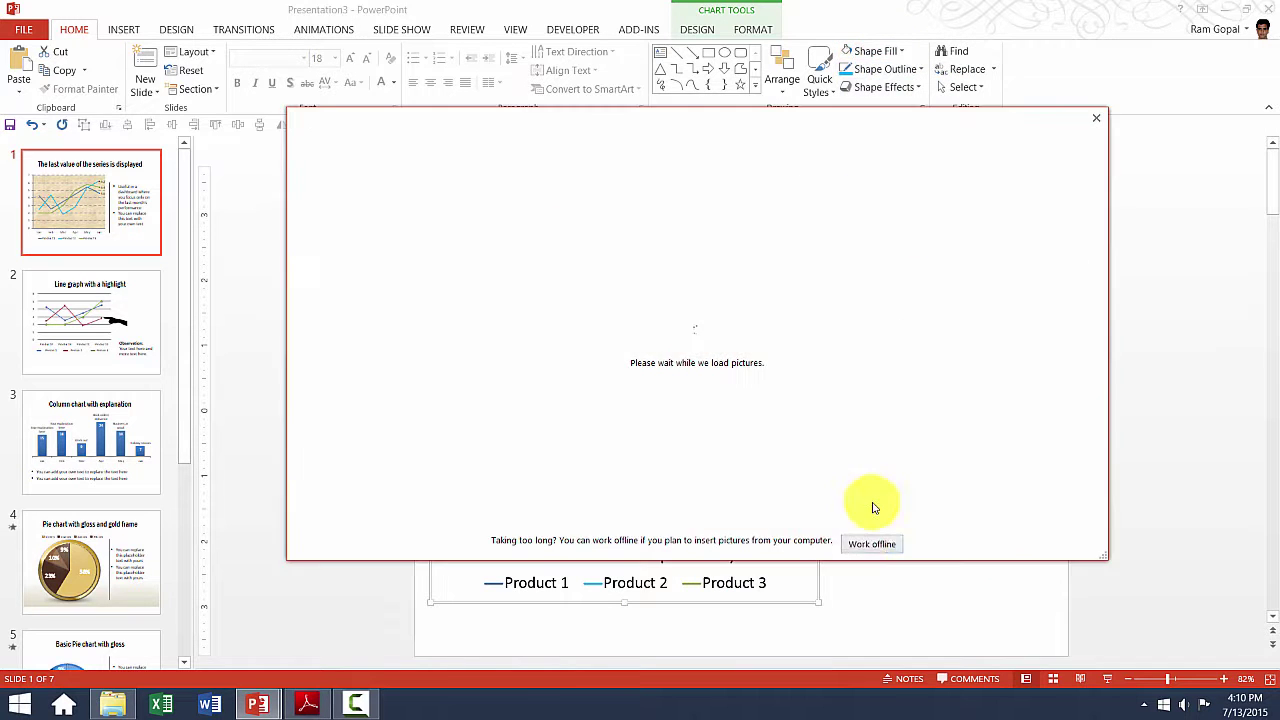
click(864, 545)
click(753, 128)
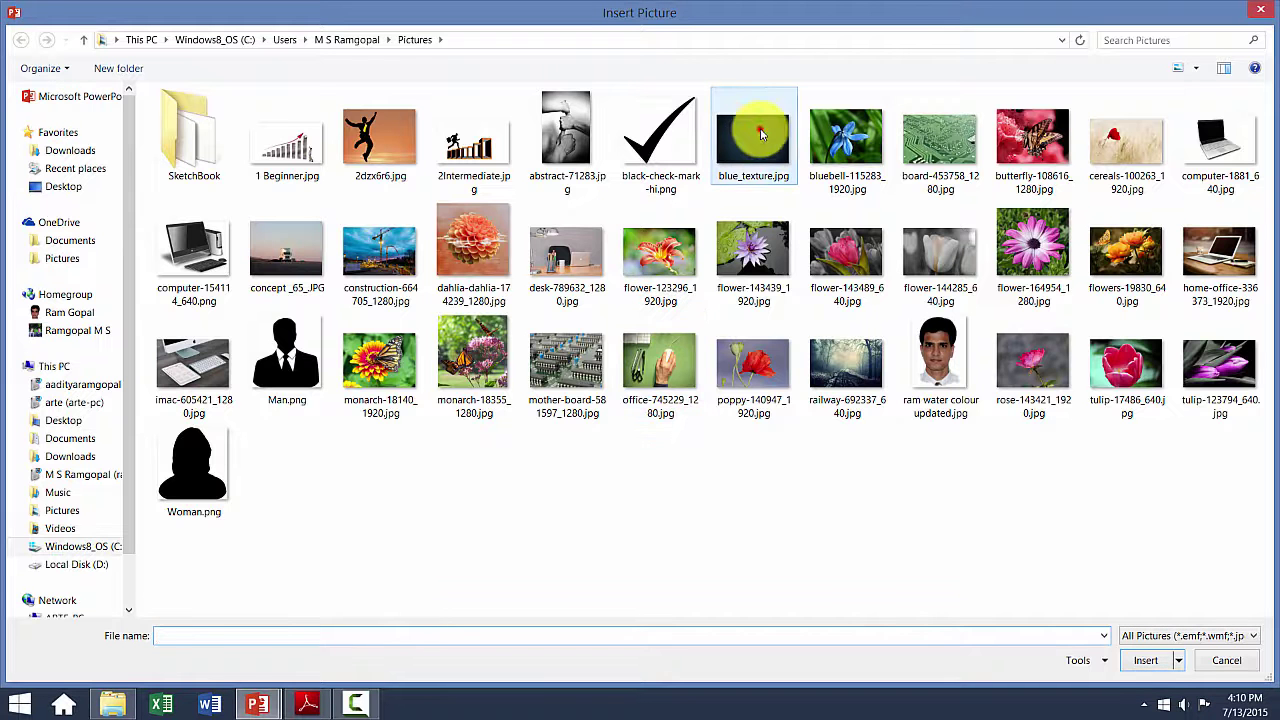
click(1146, 660)
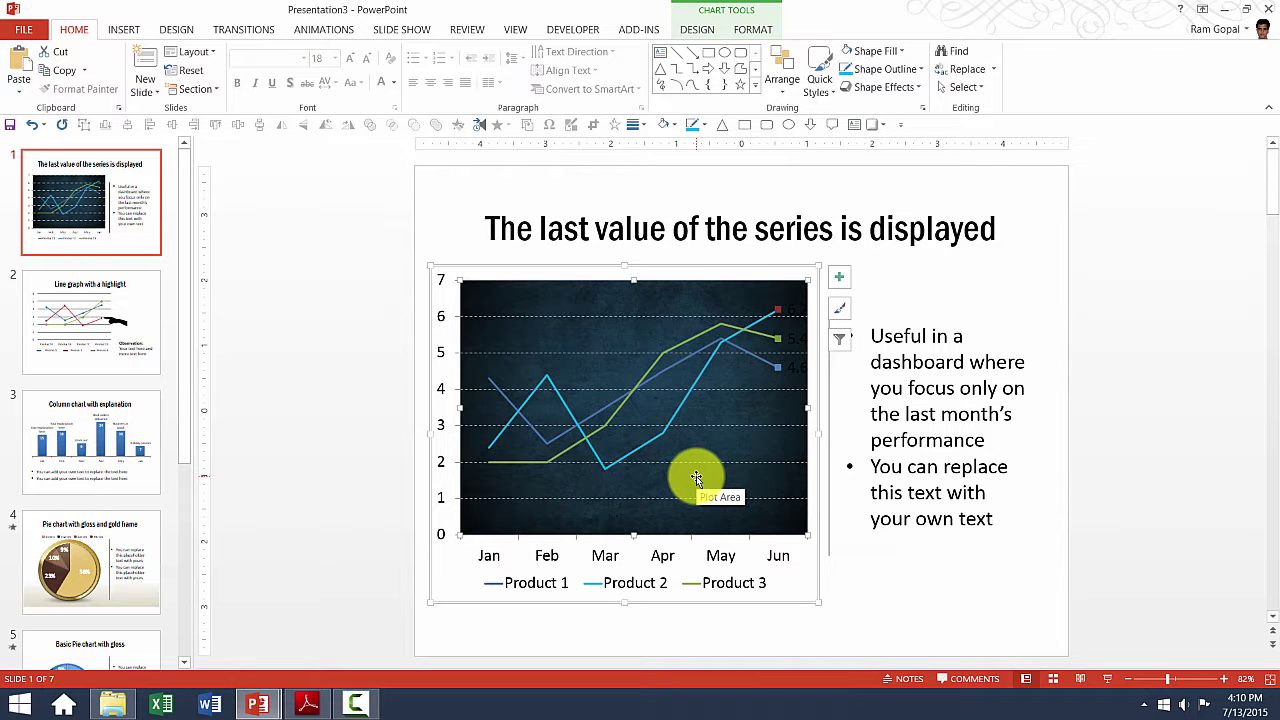
key(ctrl+z)
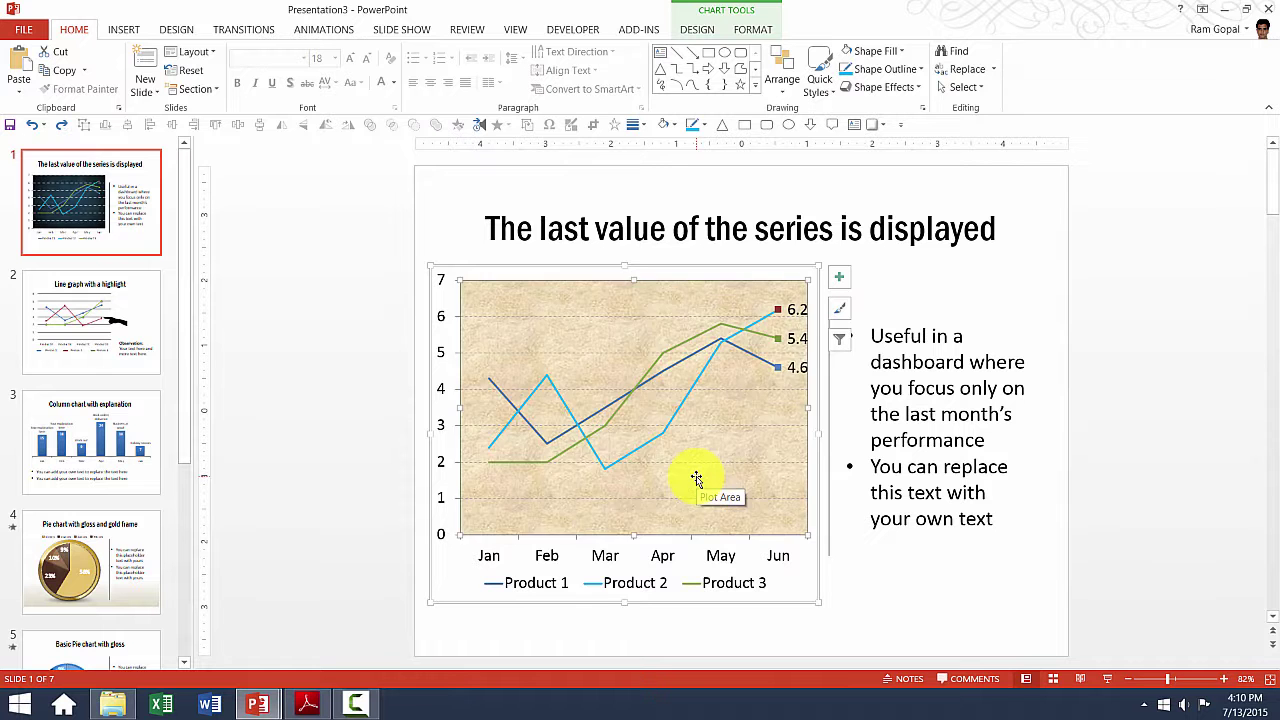
key(ctrl+z)
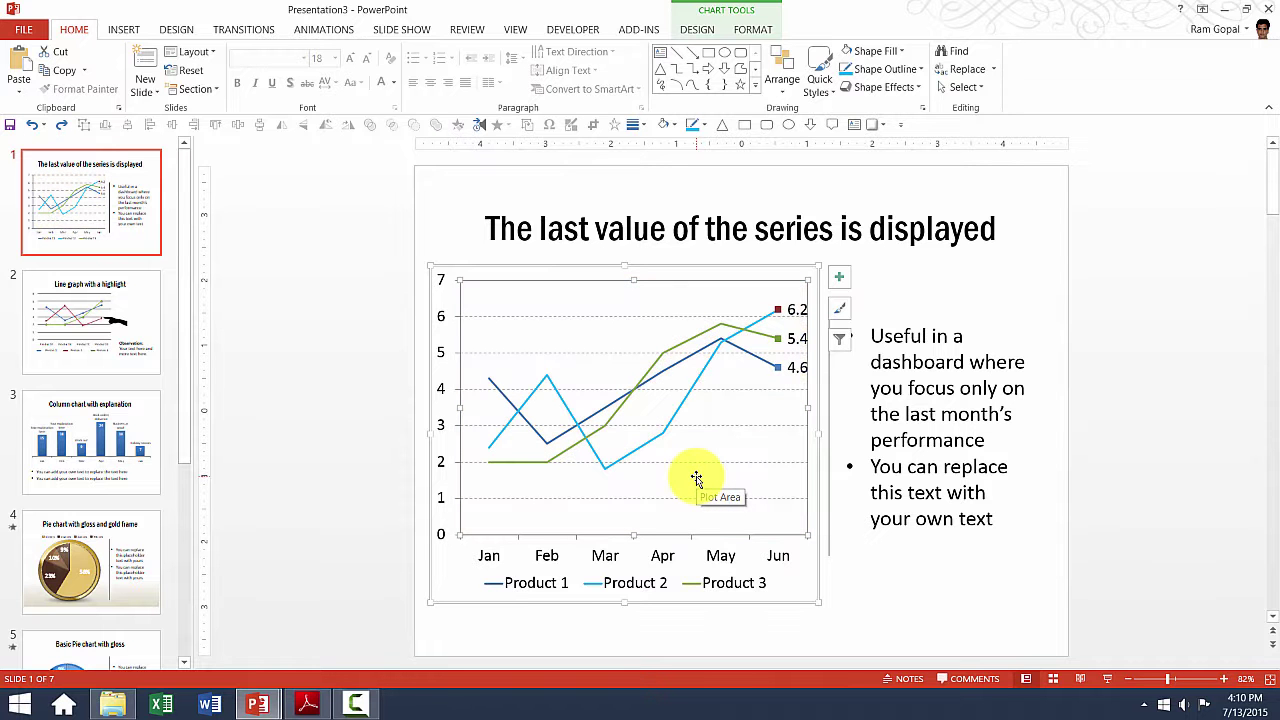
click(1127, 472)
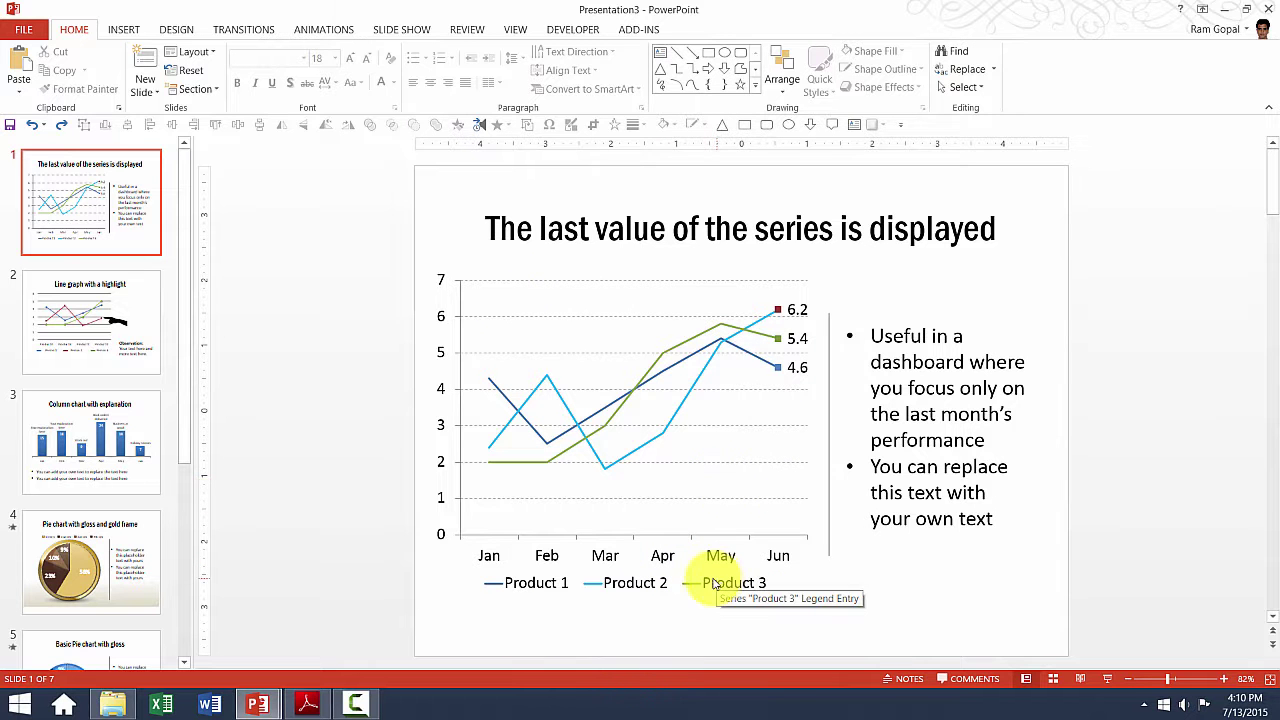
click(802, 394)
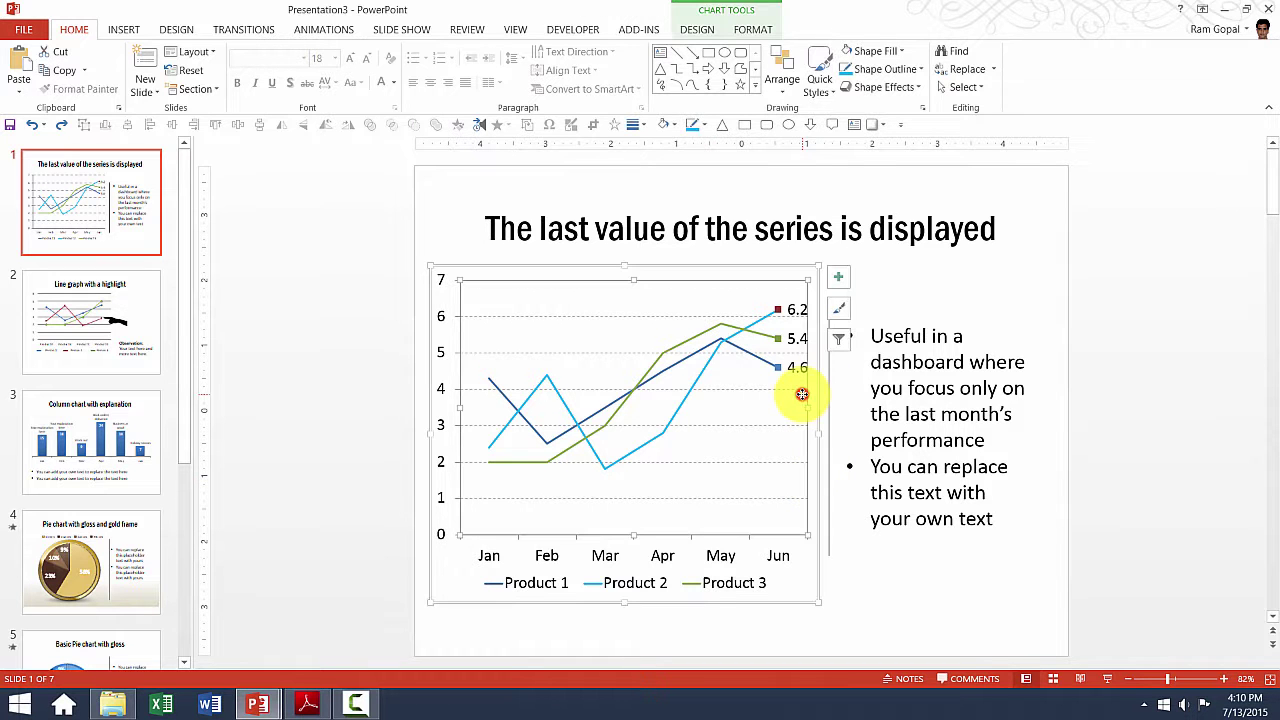
click(775, 267)
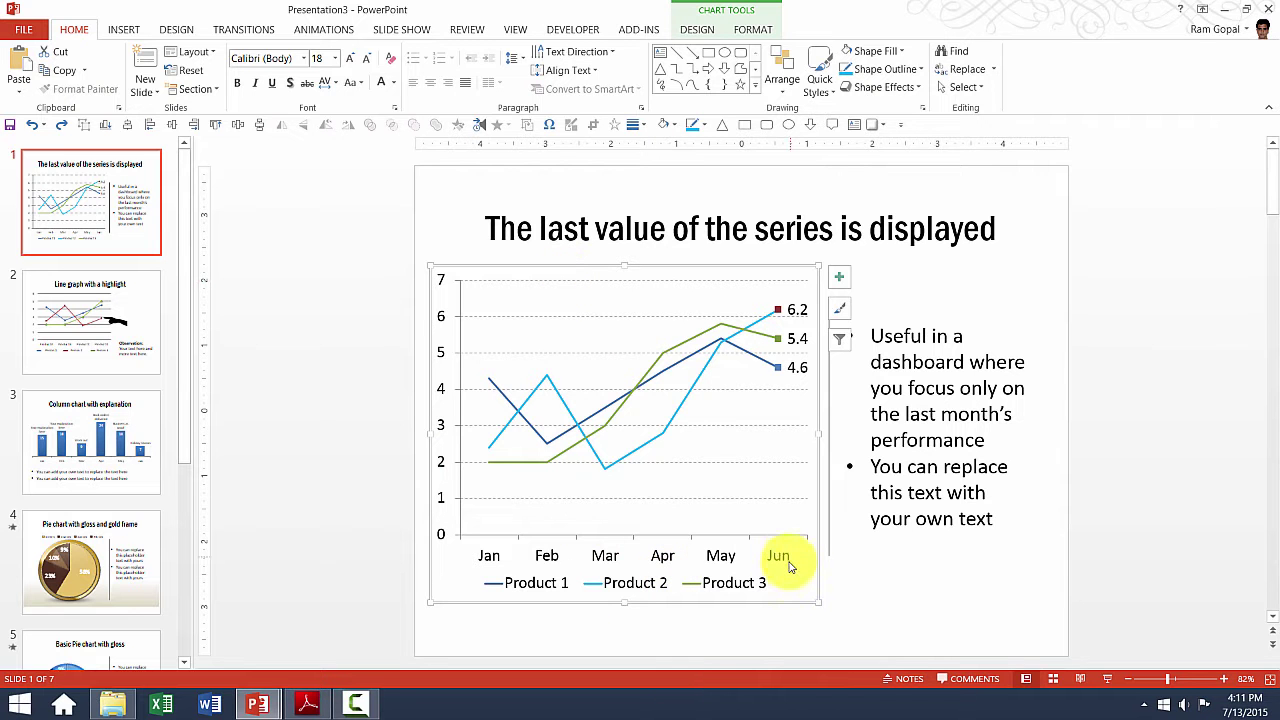
click(349, 58)
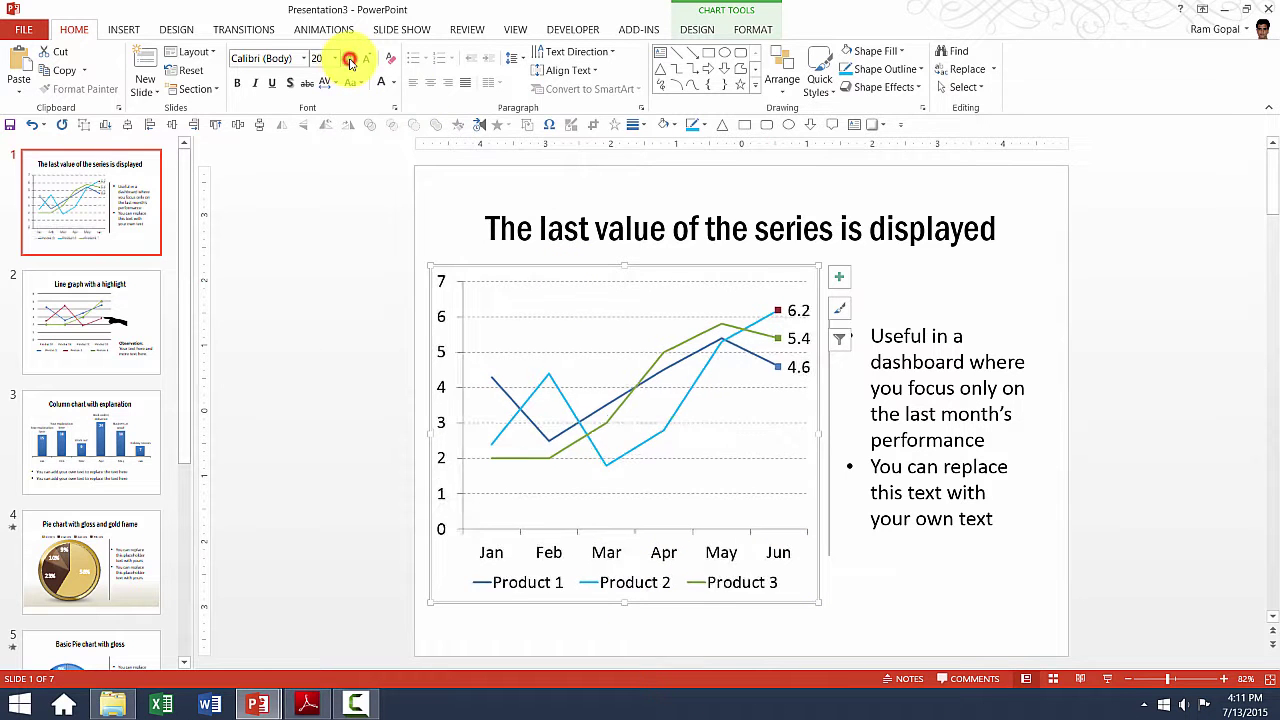
click(350, 59)
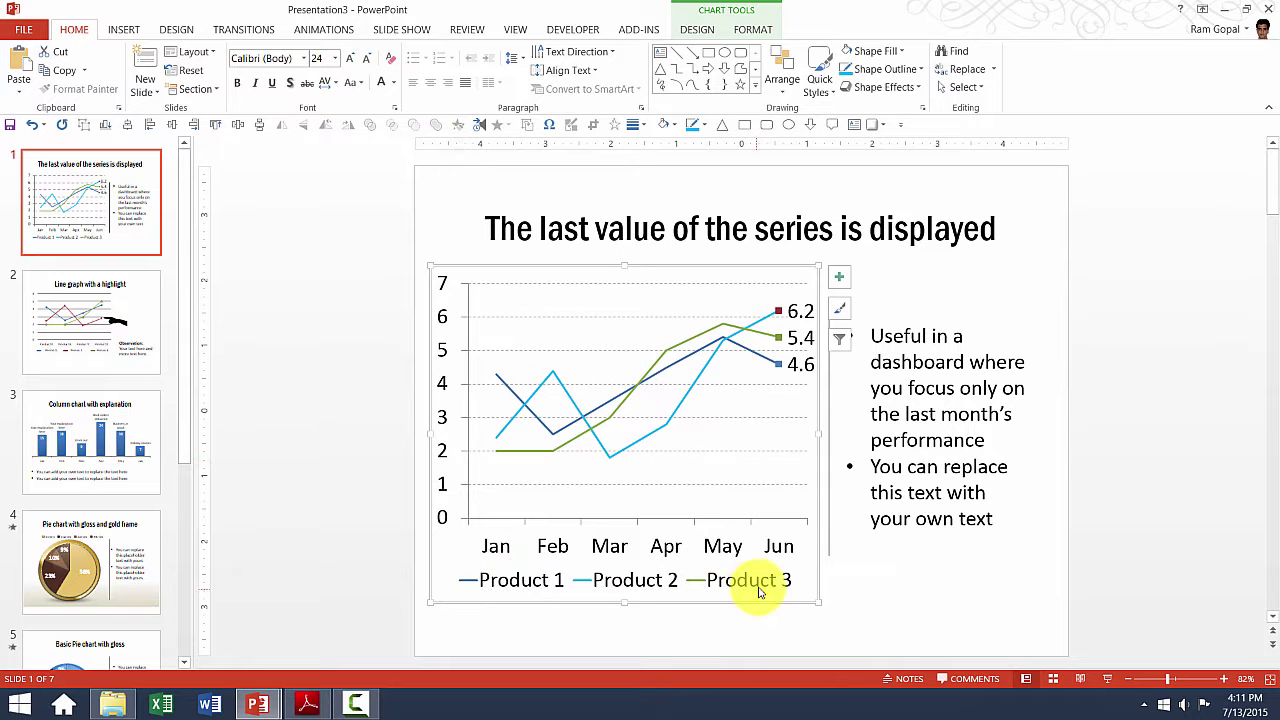
click(363, 58)
click(363, 58)
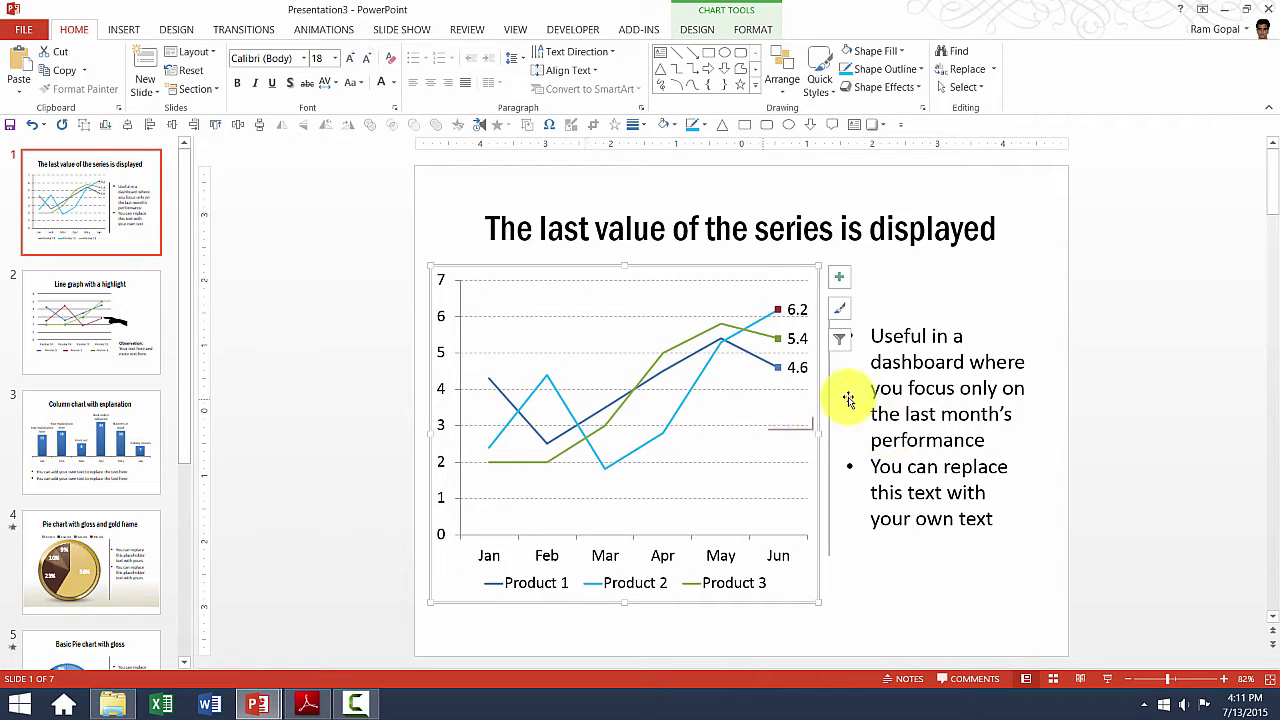
click(1155, 415)
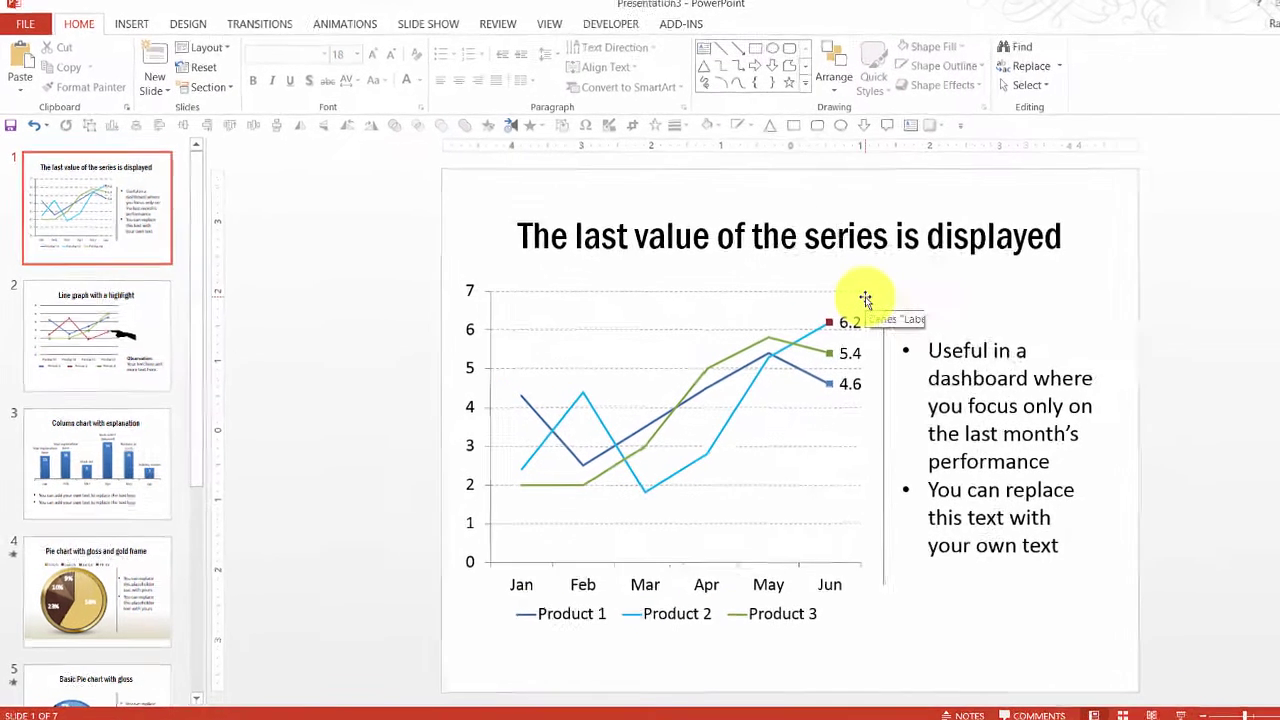
Step: Select the line chart and bring up its Chart Elements list from the Design tab
click(865, 298)
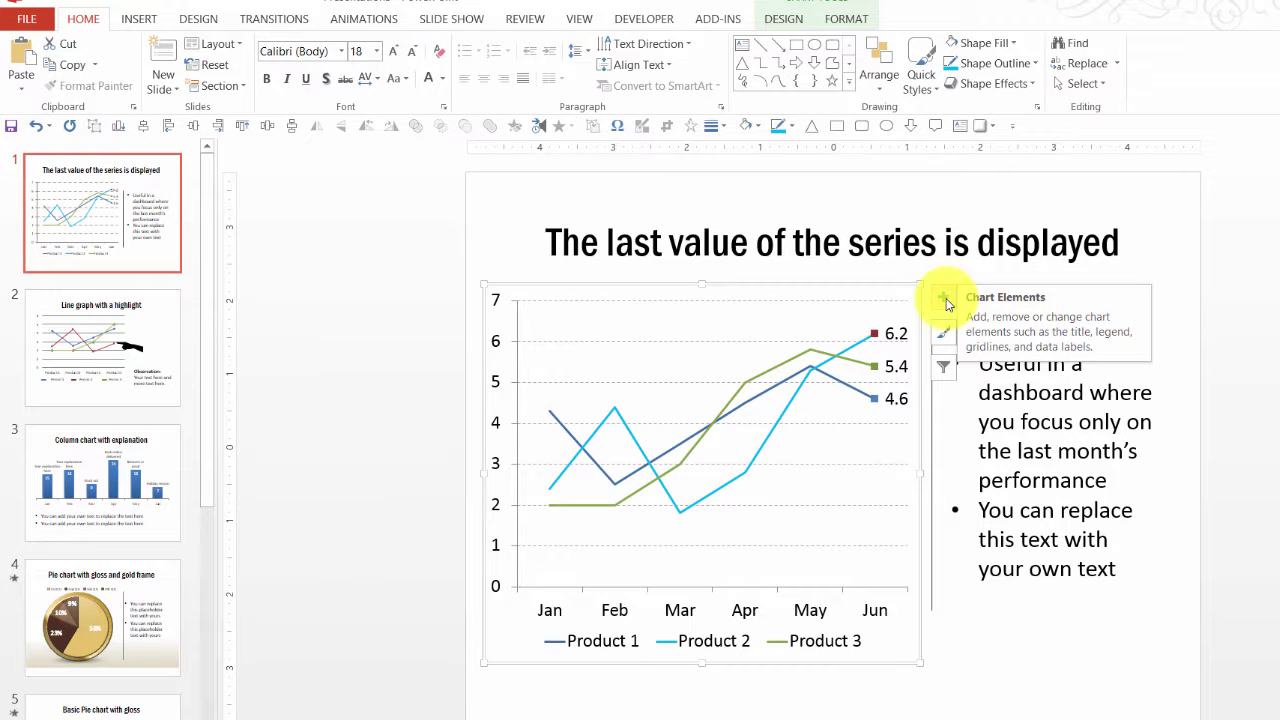
click(780, 20)
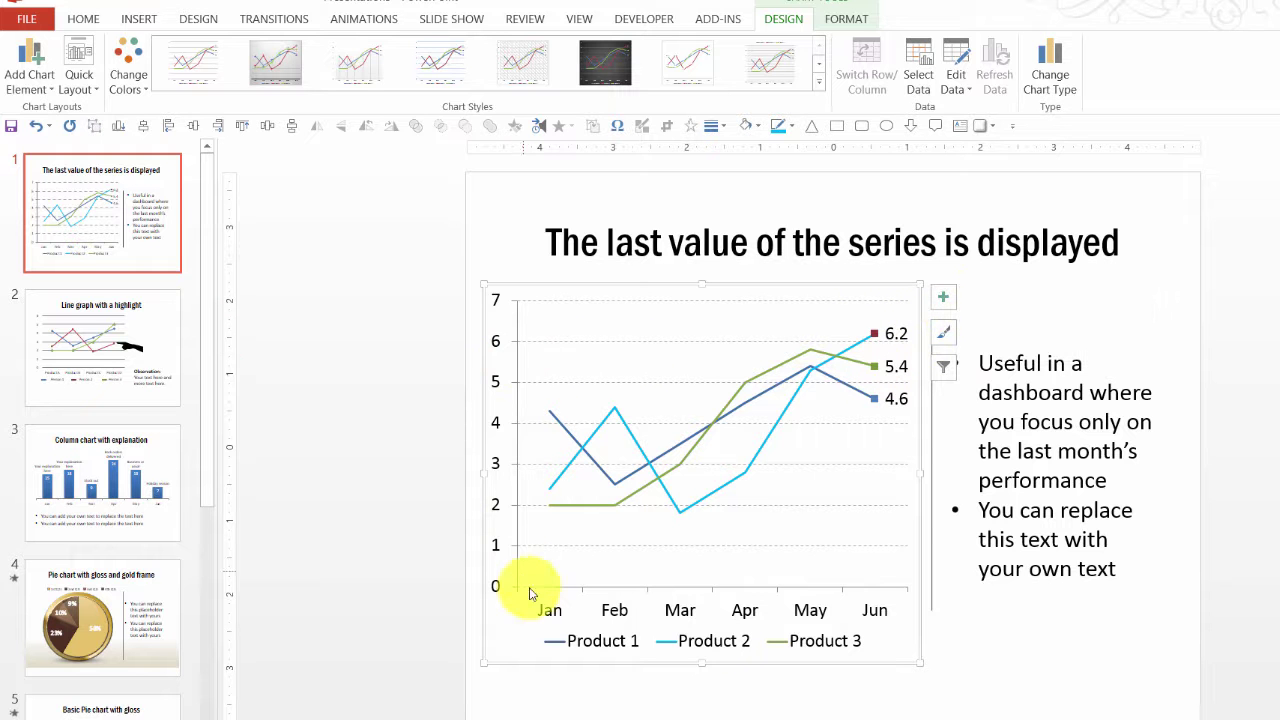
click(945, 300)
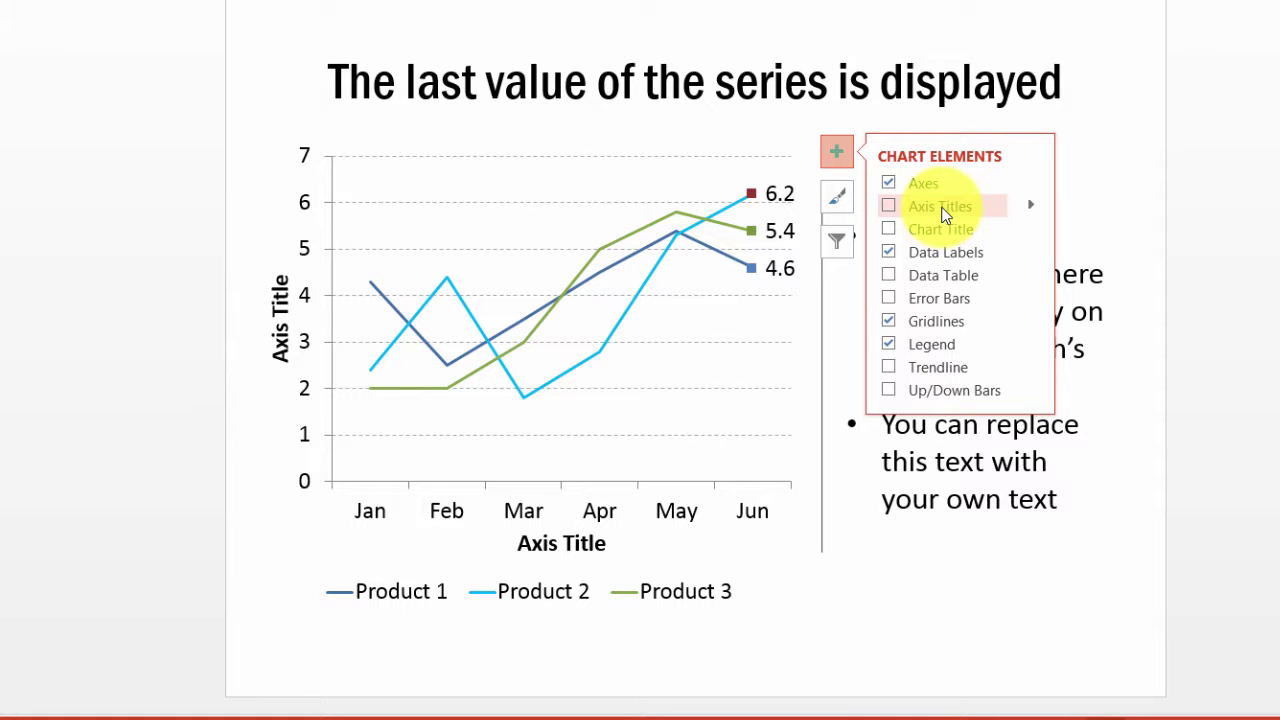
Step: Add a vertical axis title reading 'No.of units' to the line chart
click(1030, 205)
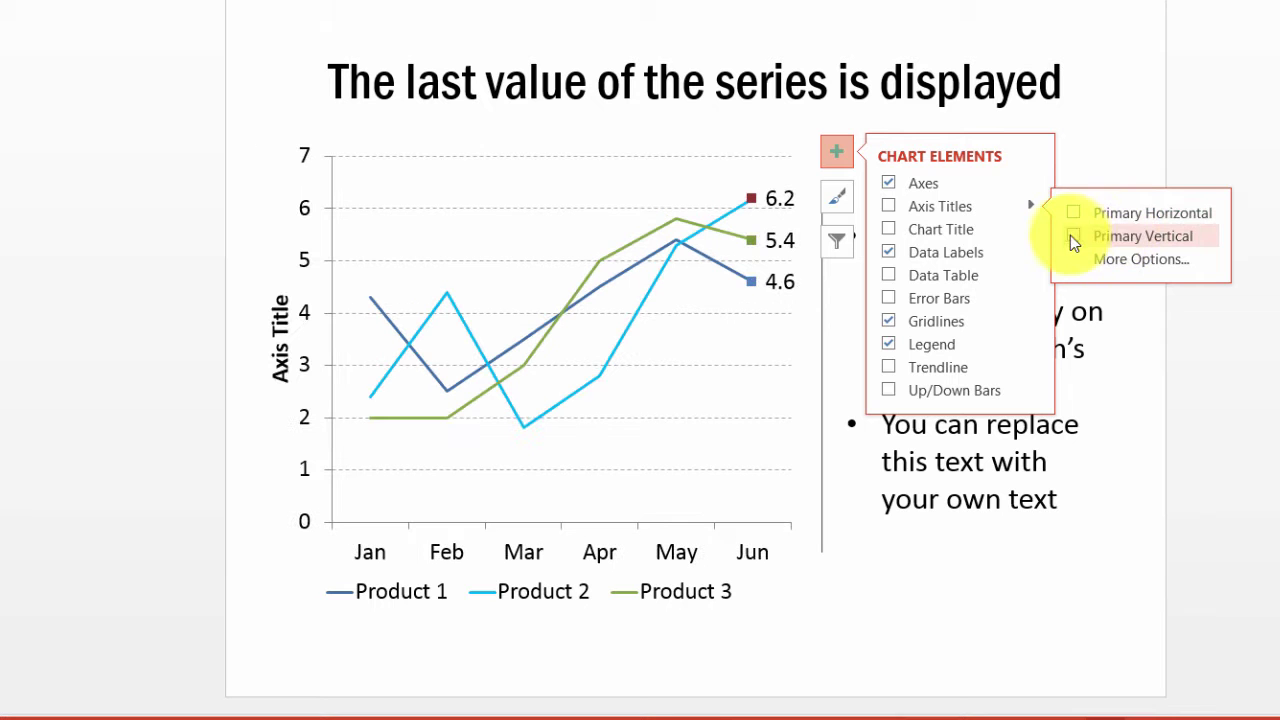
click(1072, 236)
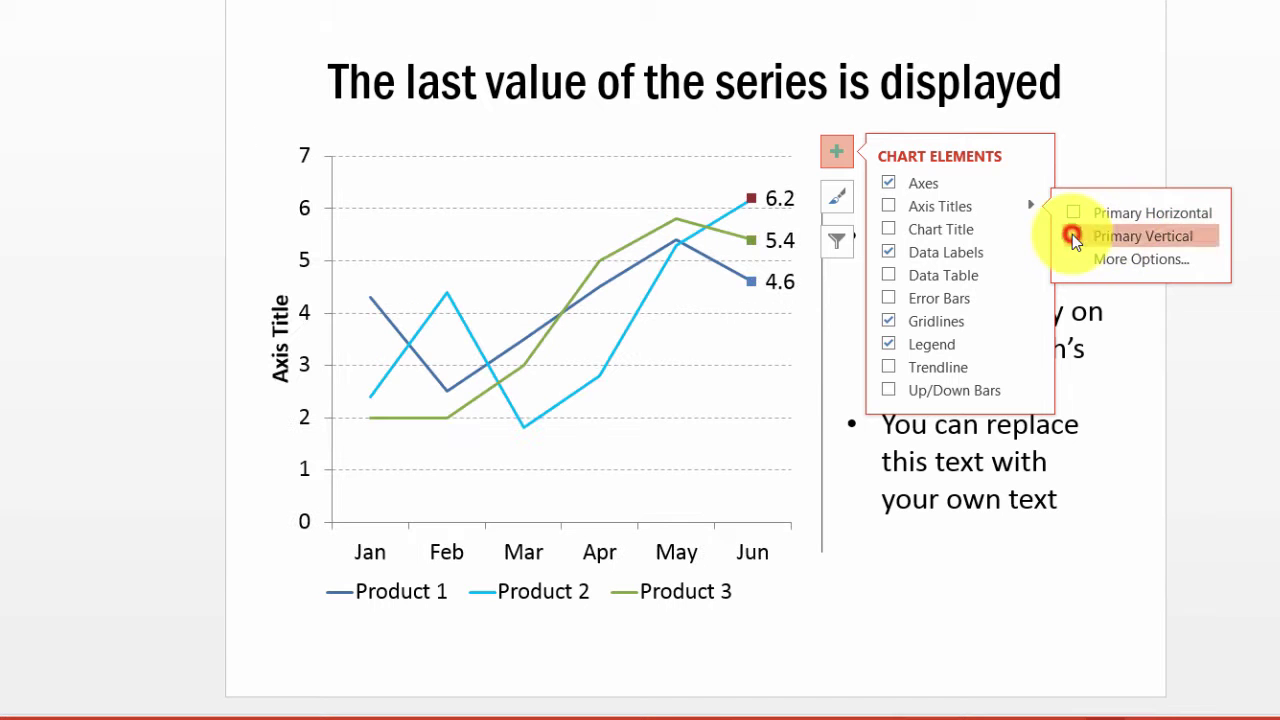
triple_click(279, 362)
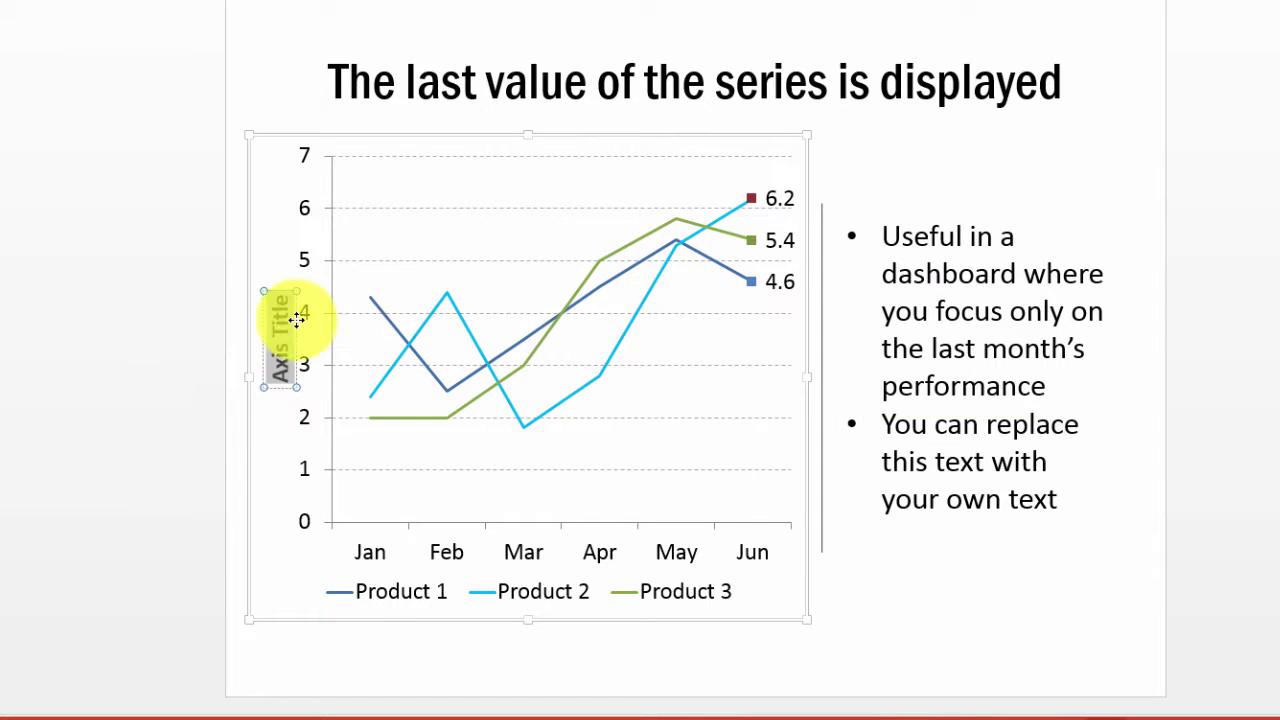
text(No.)
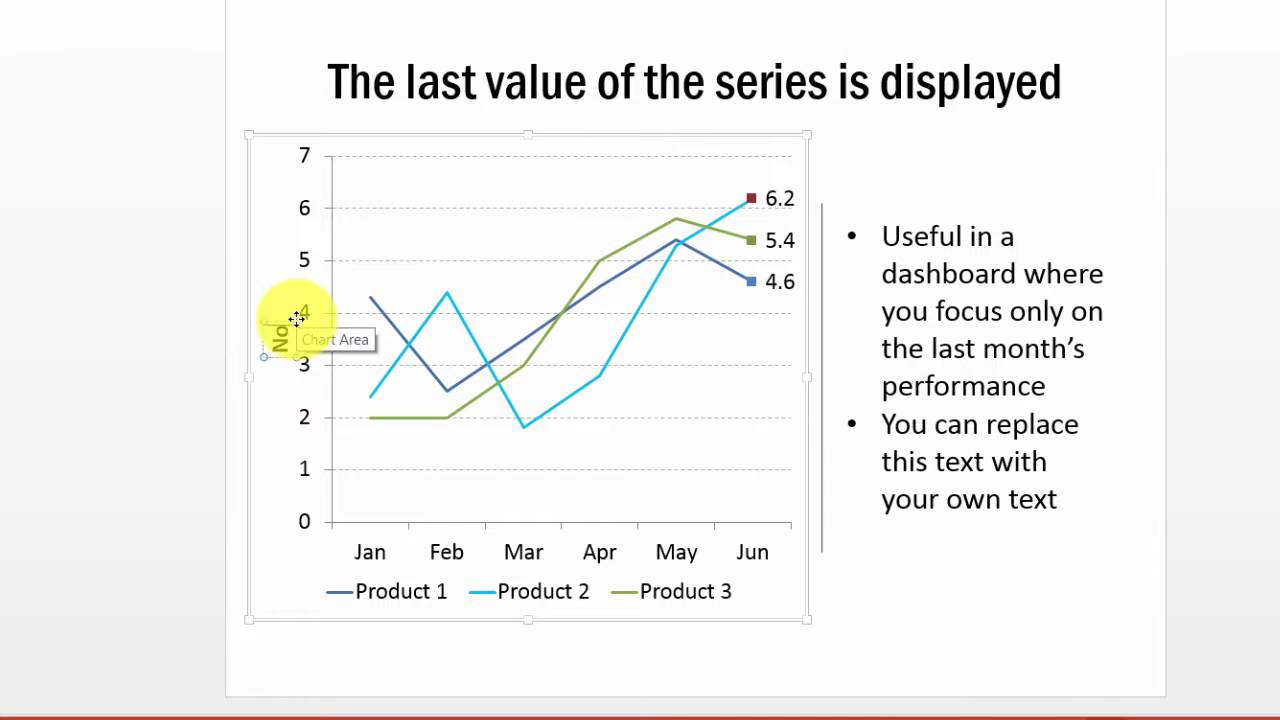
text(of)
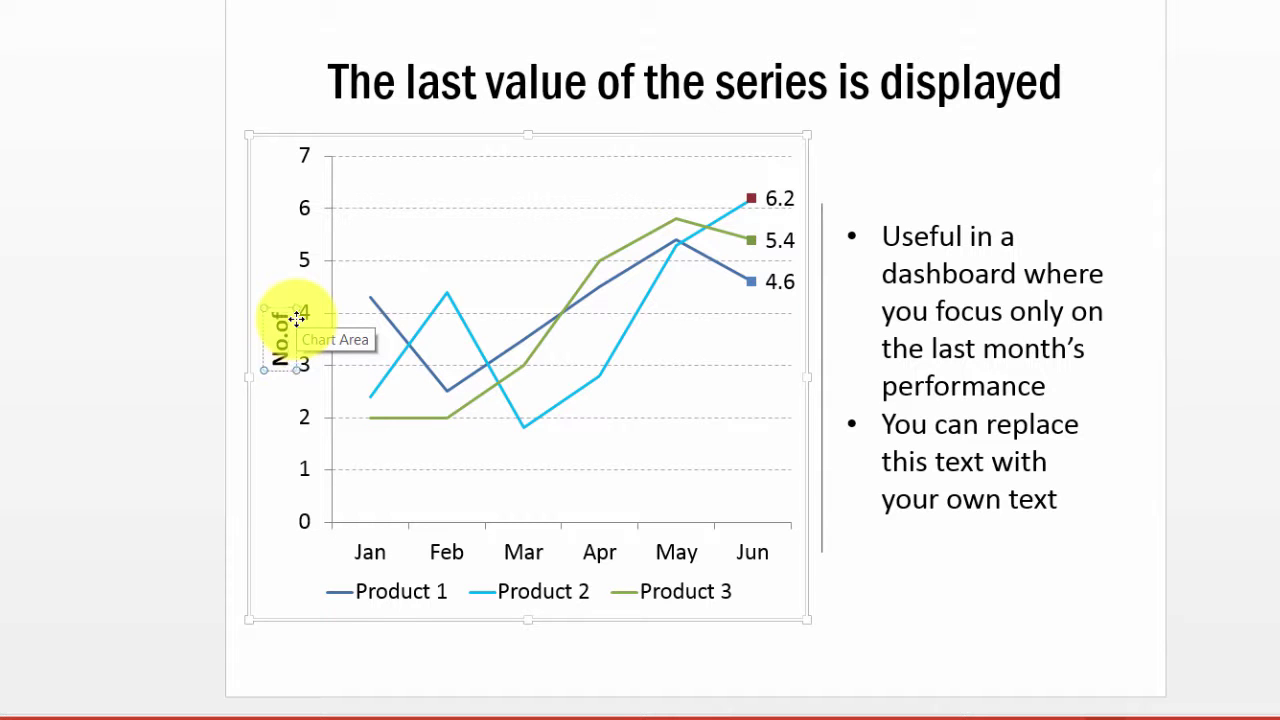
text( units)
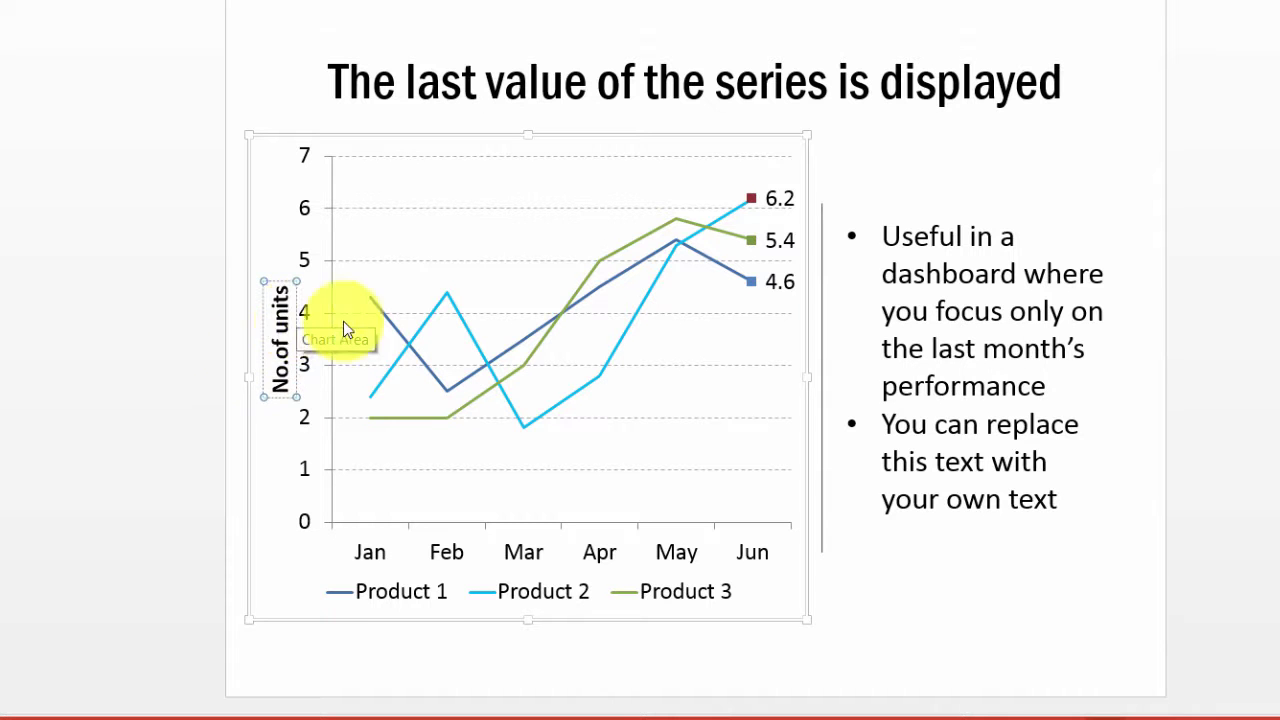
click(158, 333)
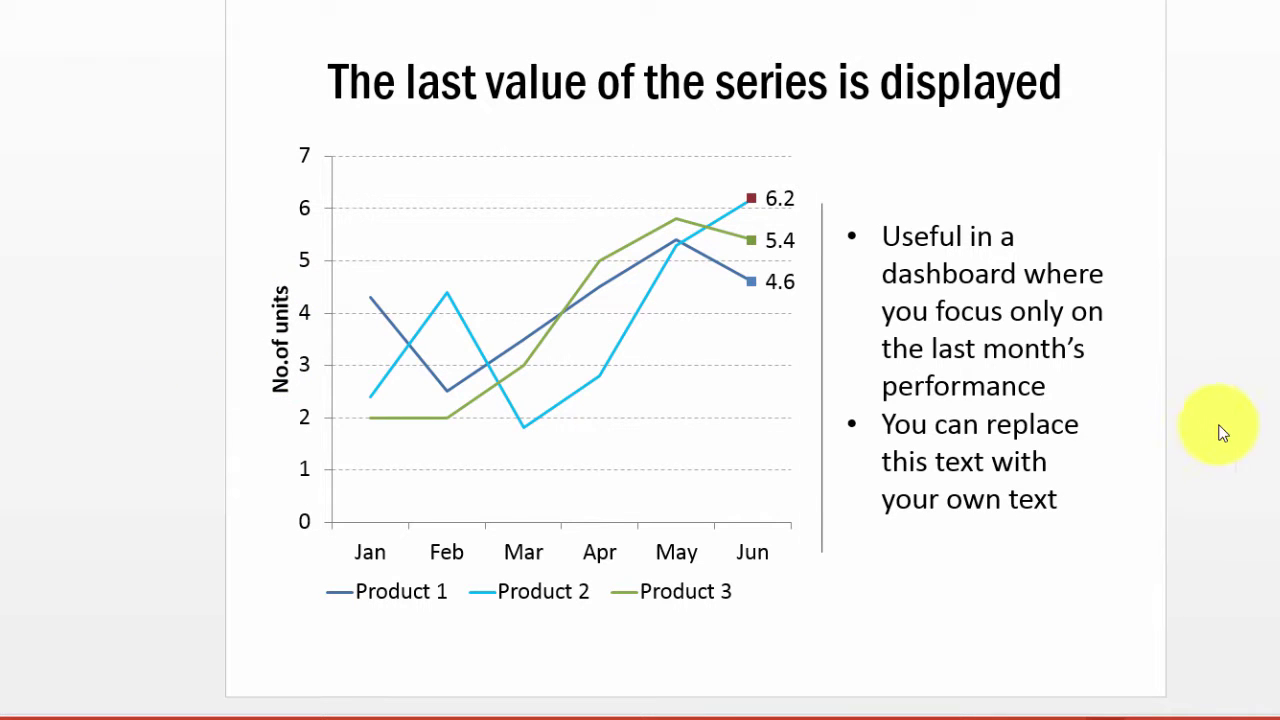
click(776, 167)
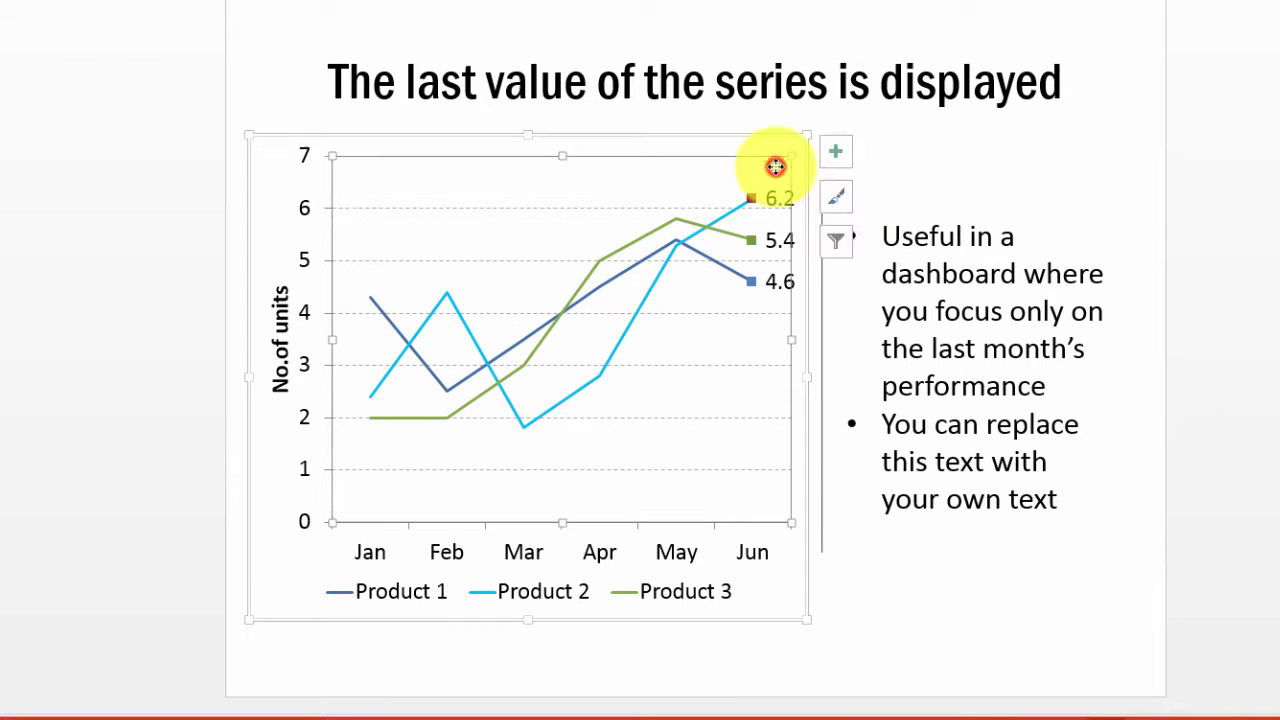
click(843, 147)
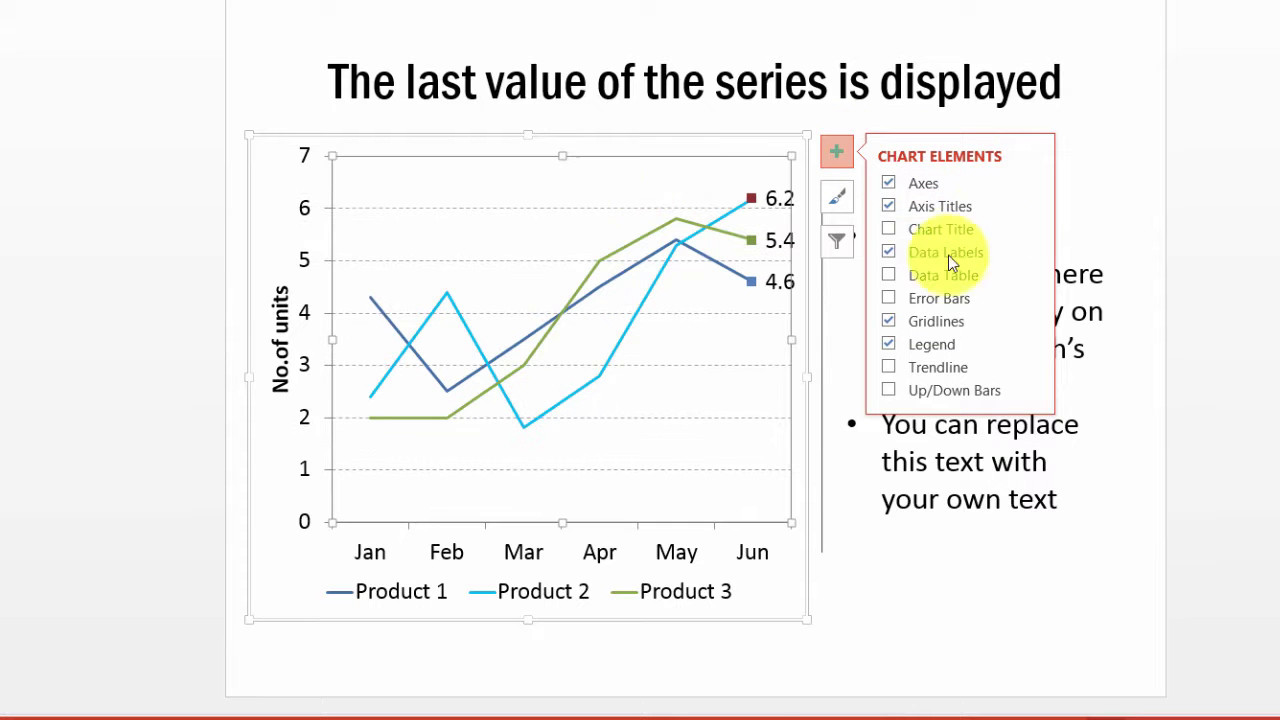
click(1033, 230)
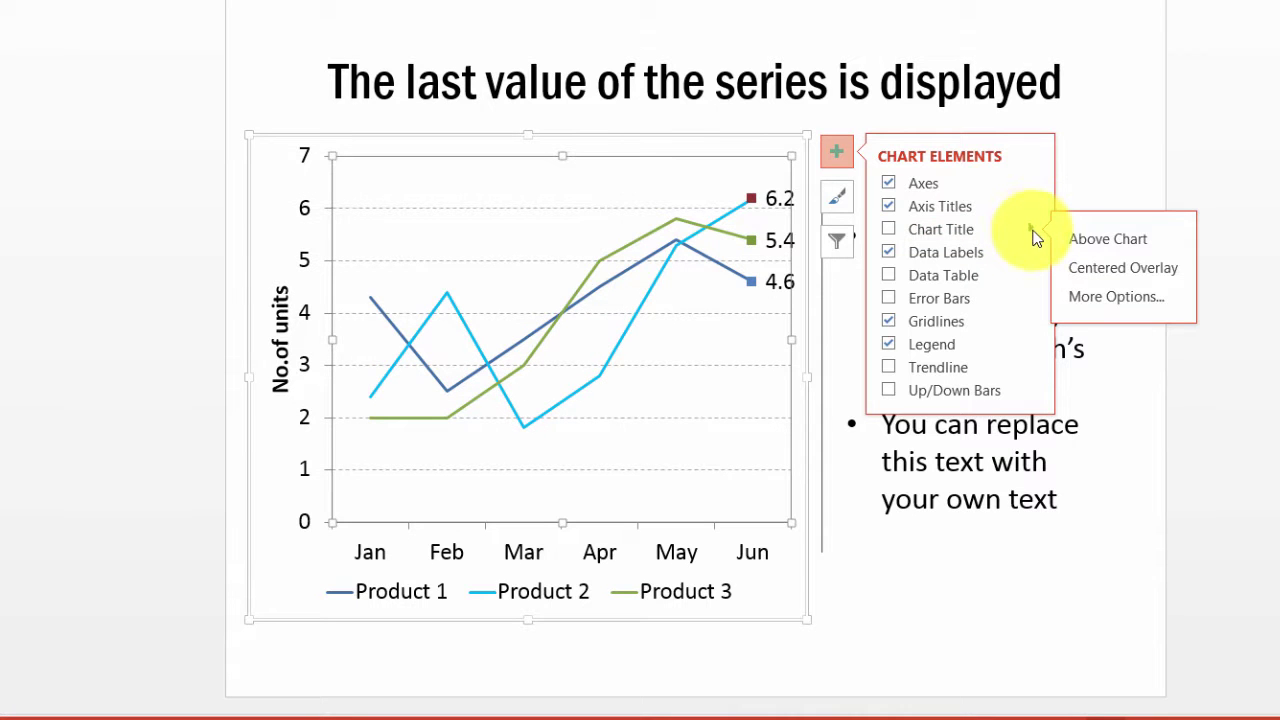
click(1108, 292)
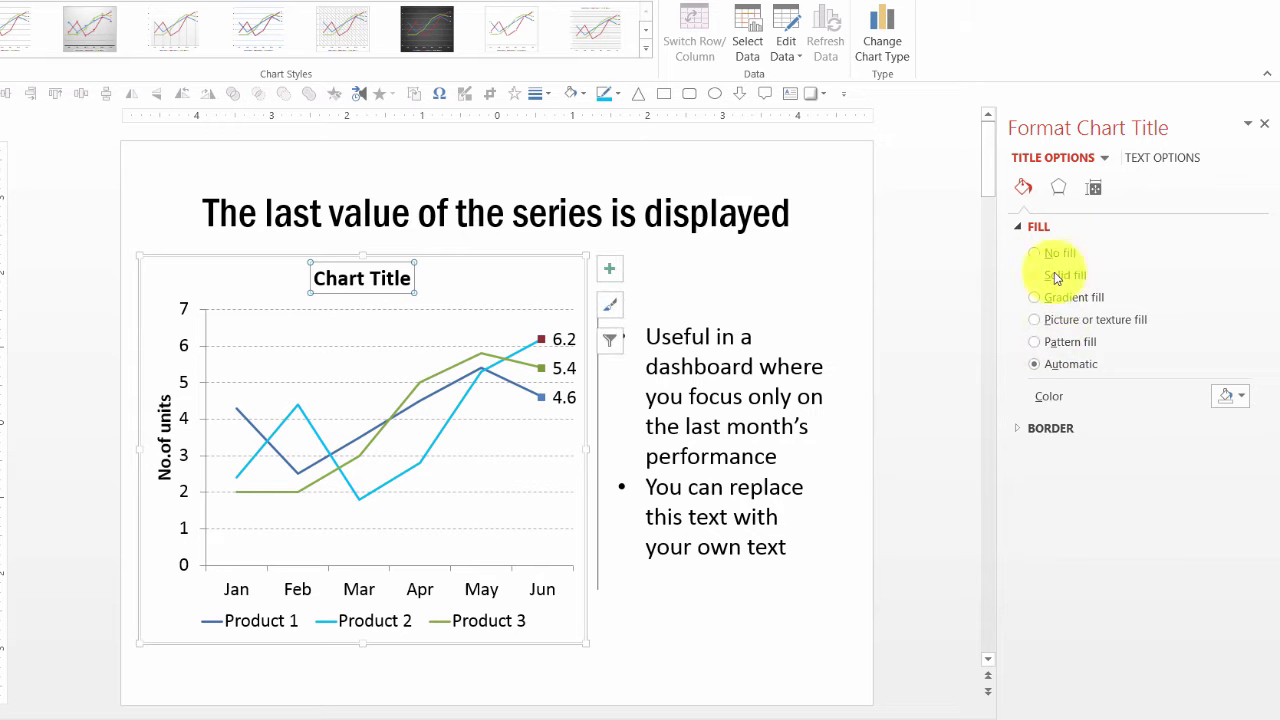
click(1264, 123)
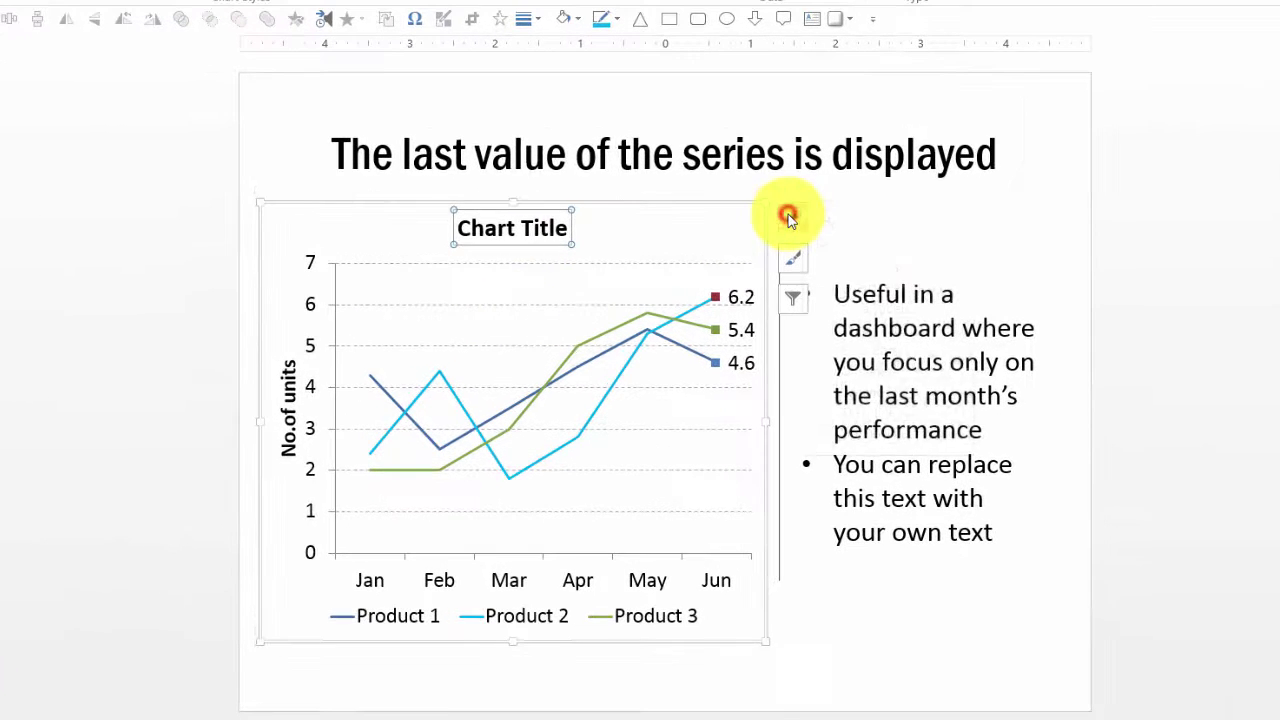
click(772, 256)
click(840, 288)
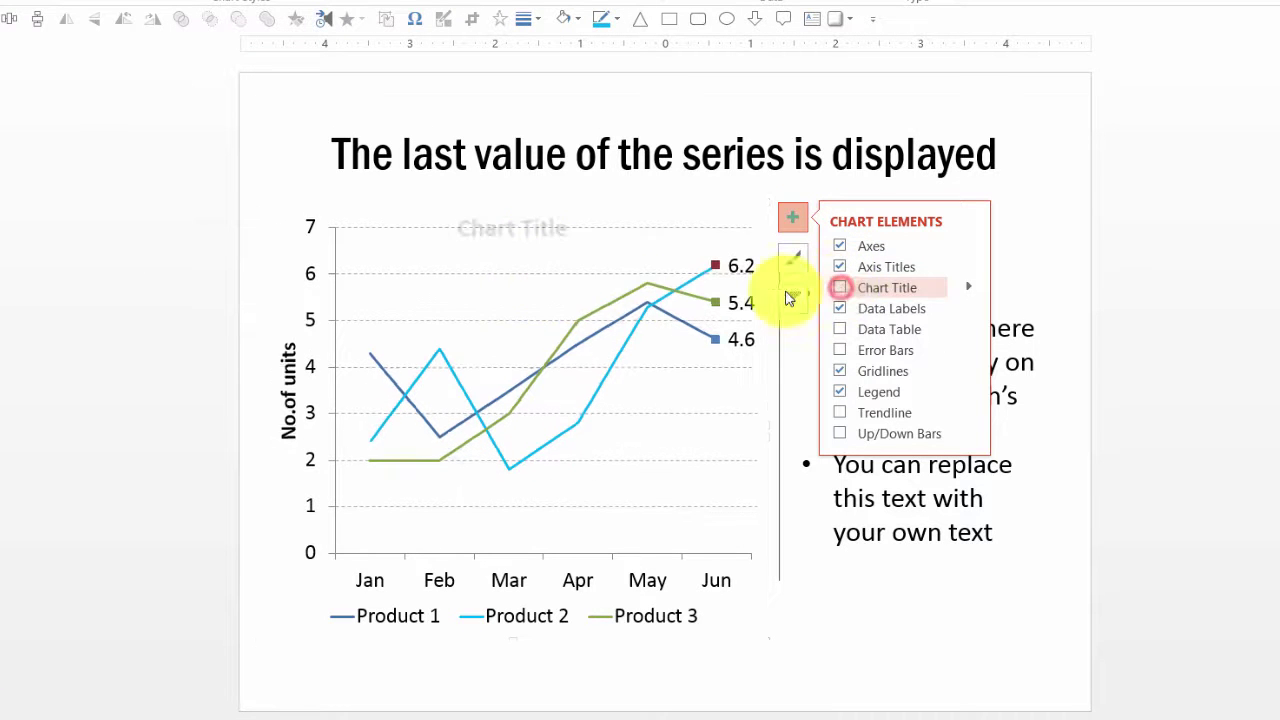
Step: Place the line chart's legend at the top of the chart
click(1145, 303)
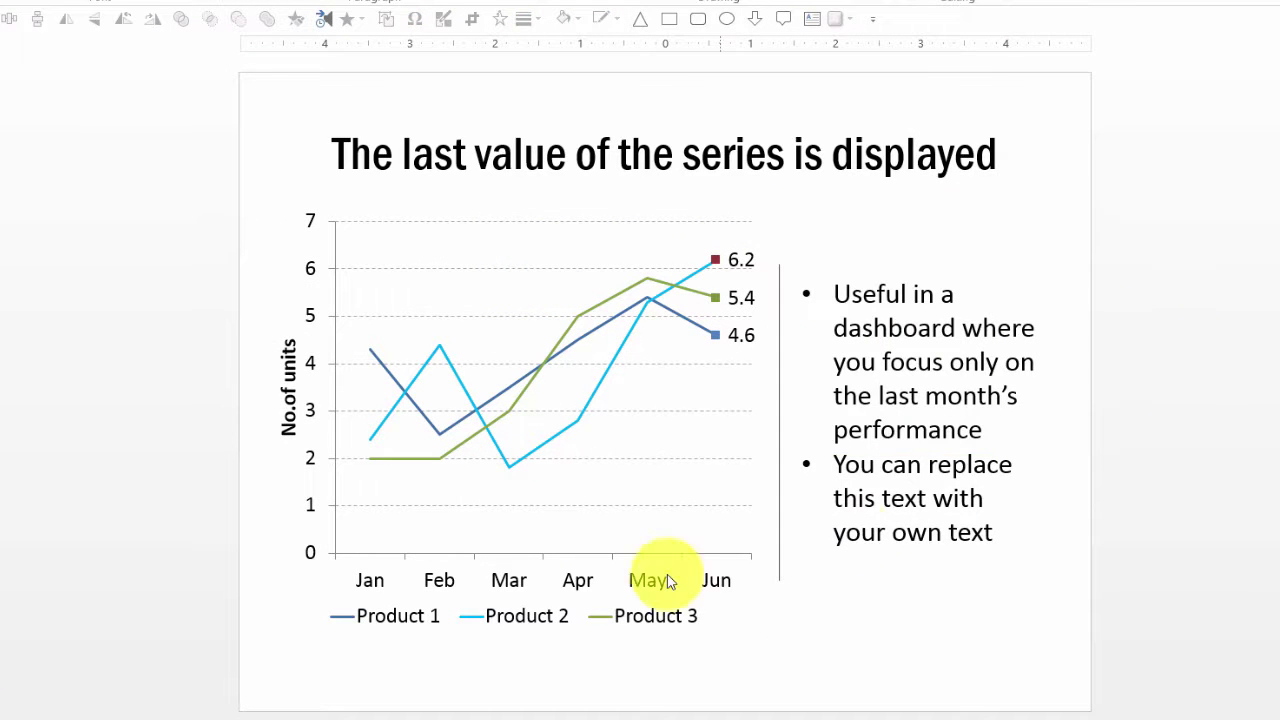
click(762, 258)
click(799, 218)
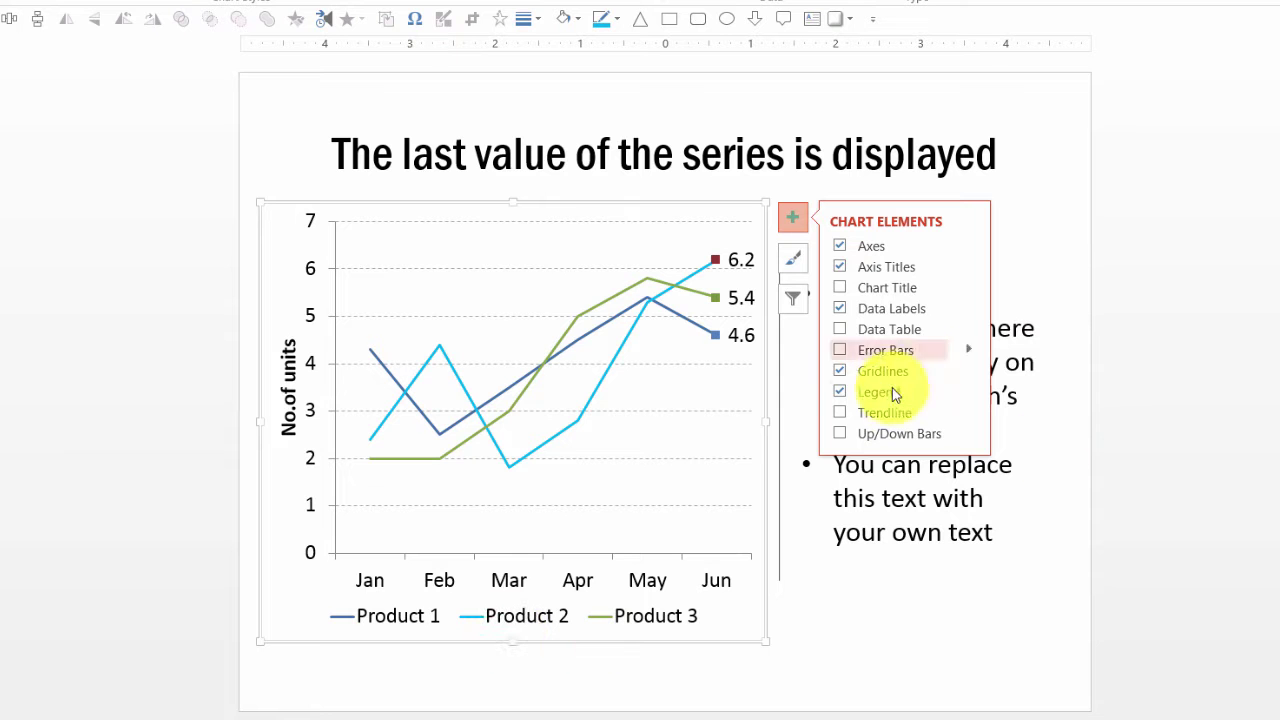
click(969, 394)
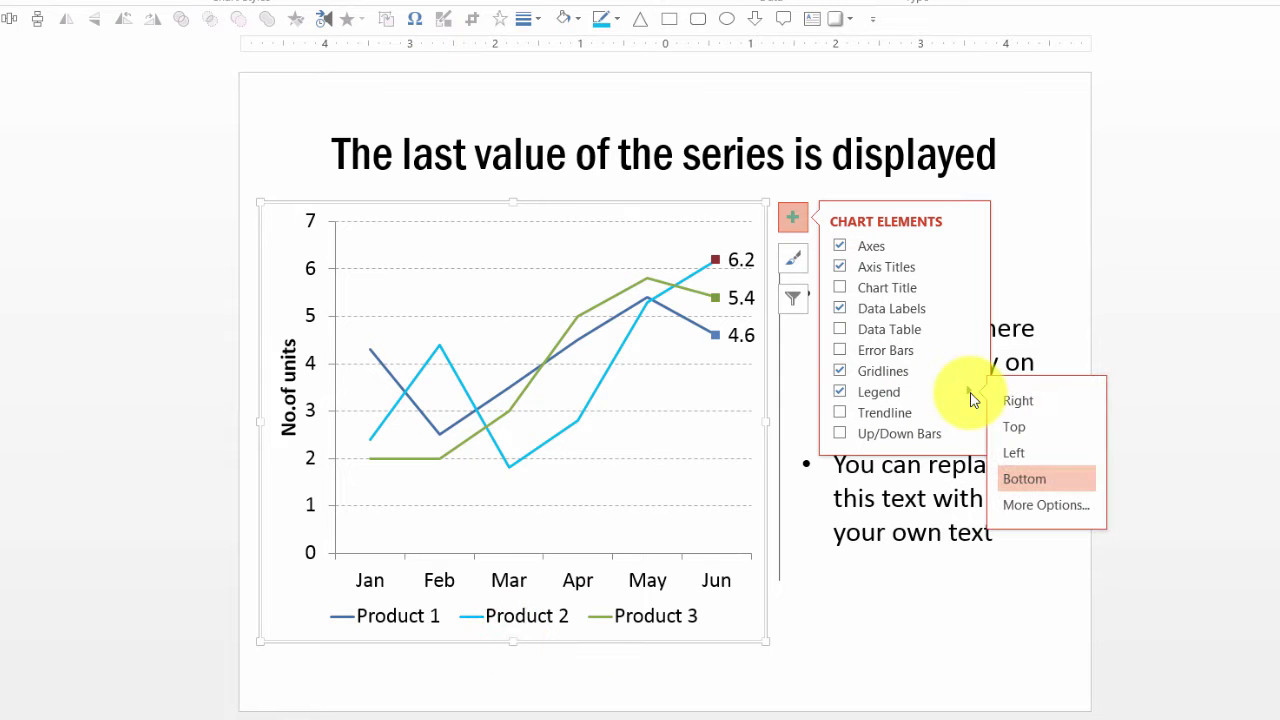
click(1014, 427)
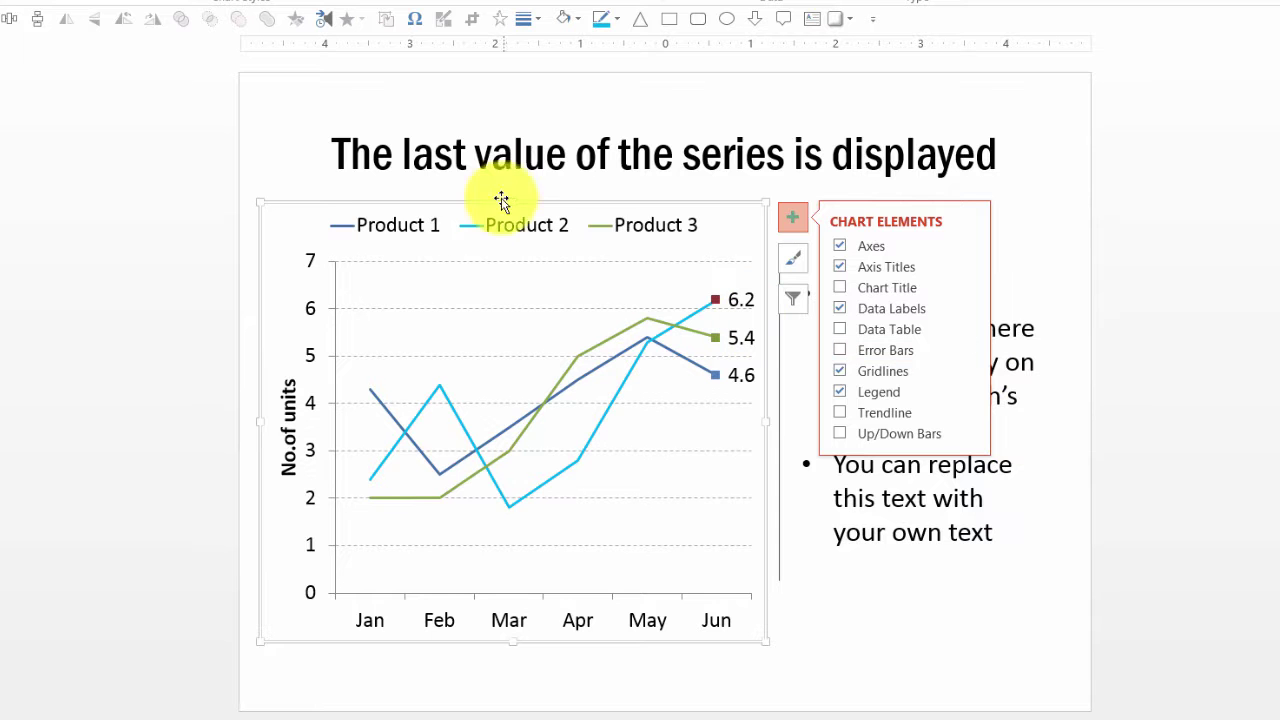
Step: Toggle the legend off and back on, then position it at the bottom
click(840, 393)
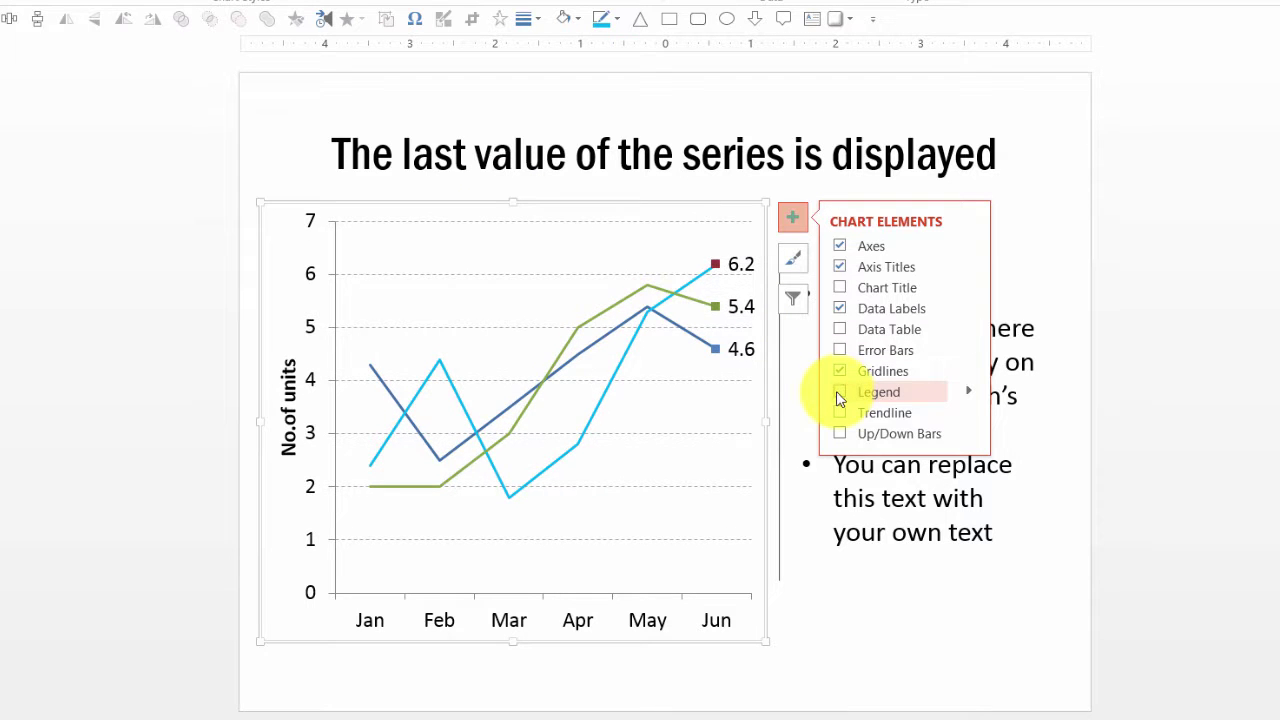
click(843, 393)
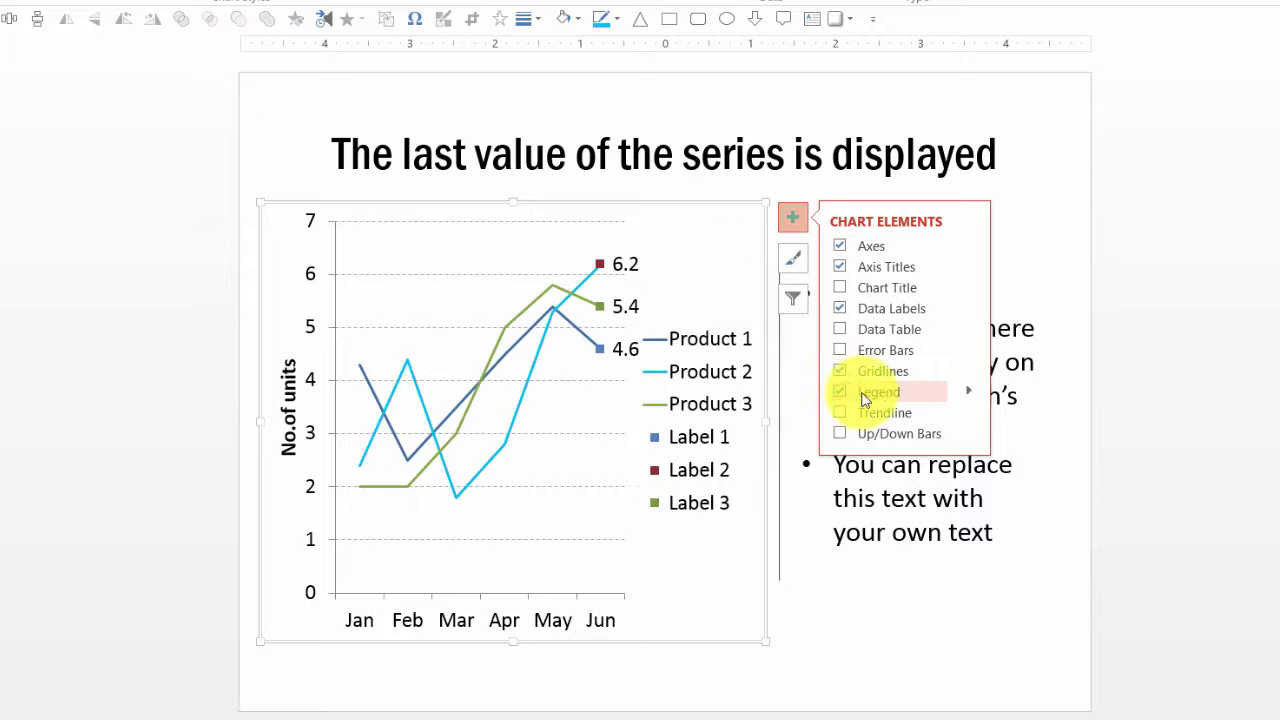
click(970, 392)
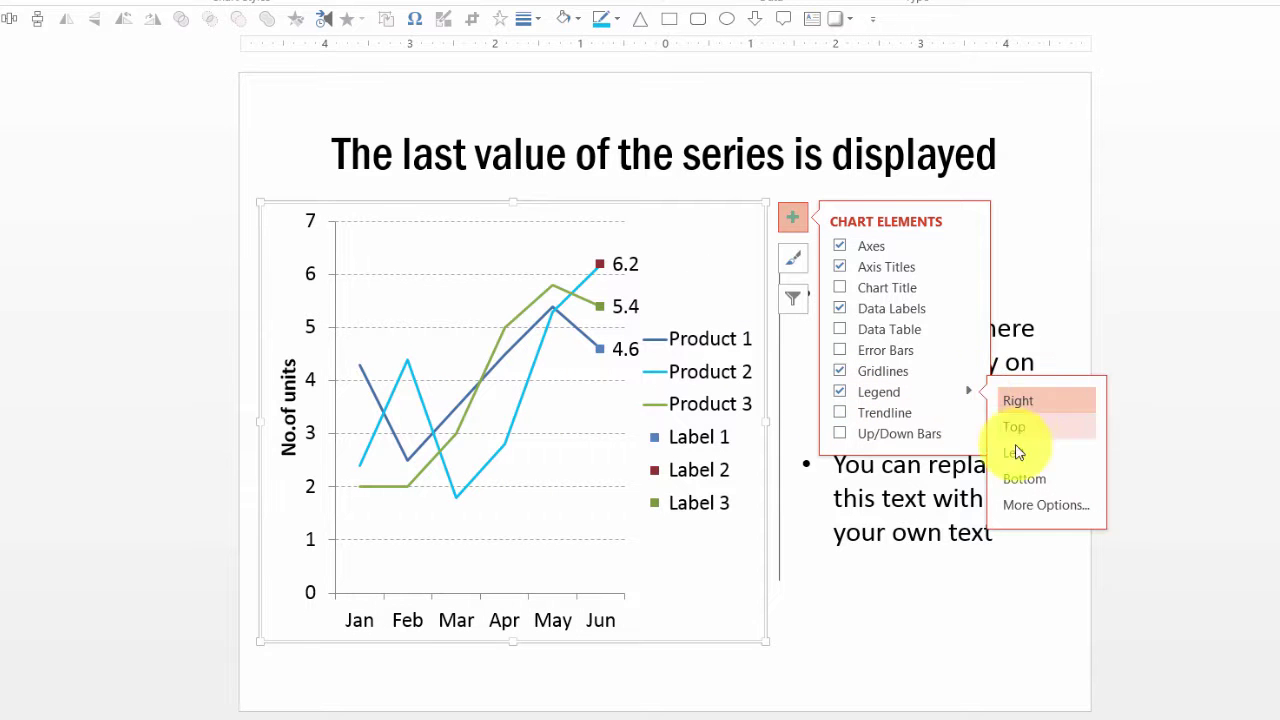
click(1026, 478)
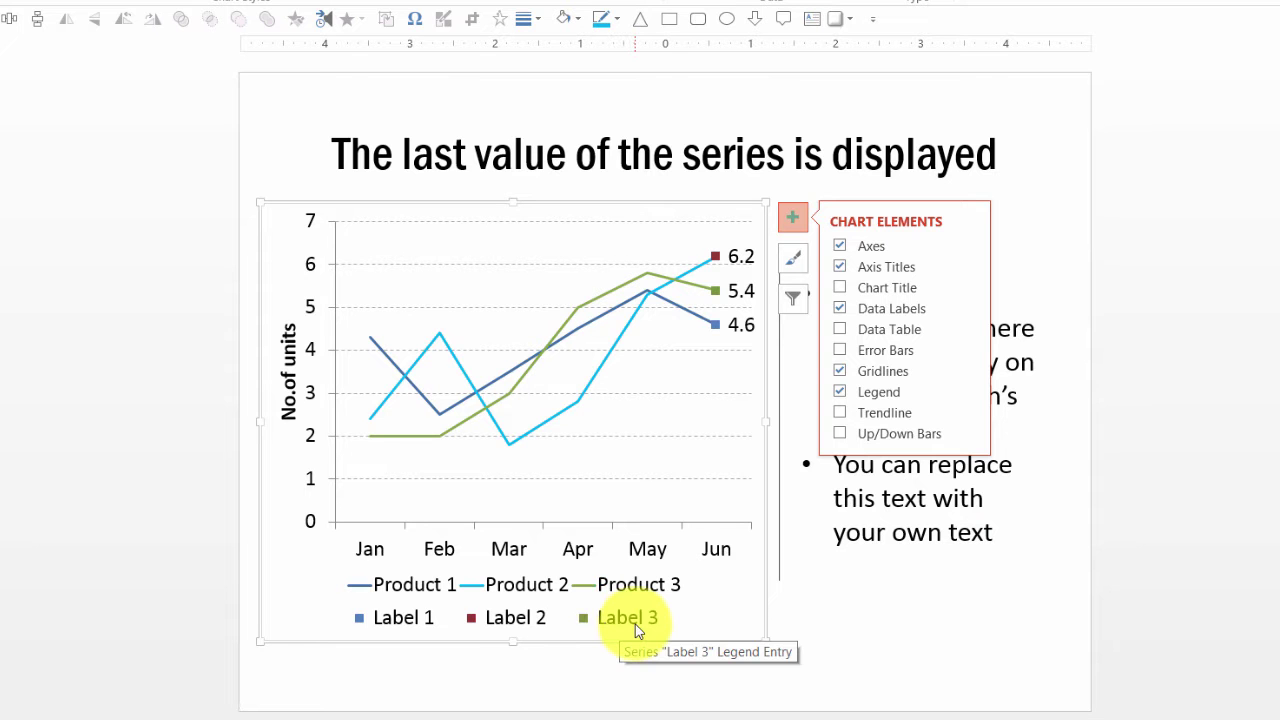
Step: Delete the Label 1, Label 2 and Label 3 entries from the chart legend
click(421, 622)
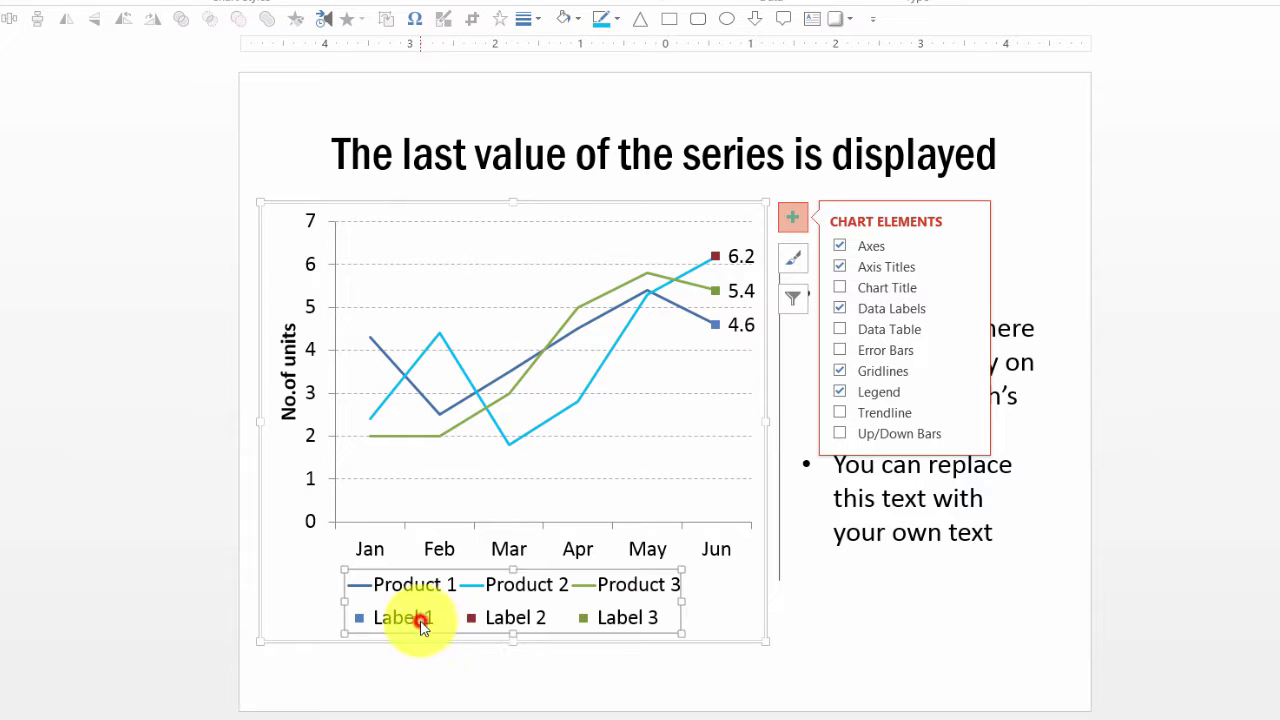
click(409, 625)
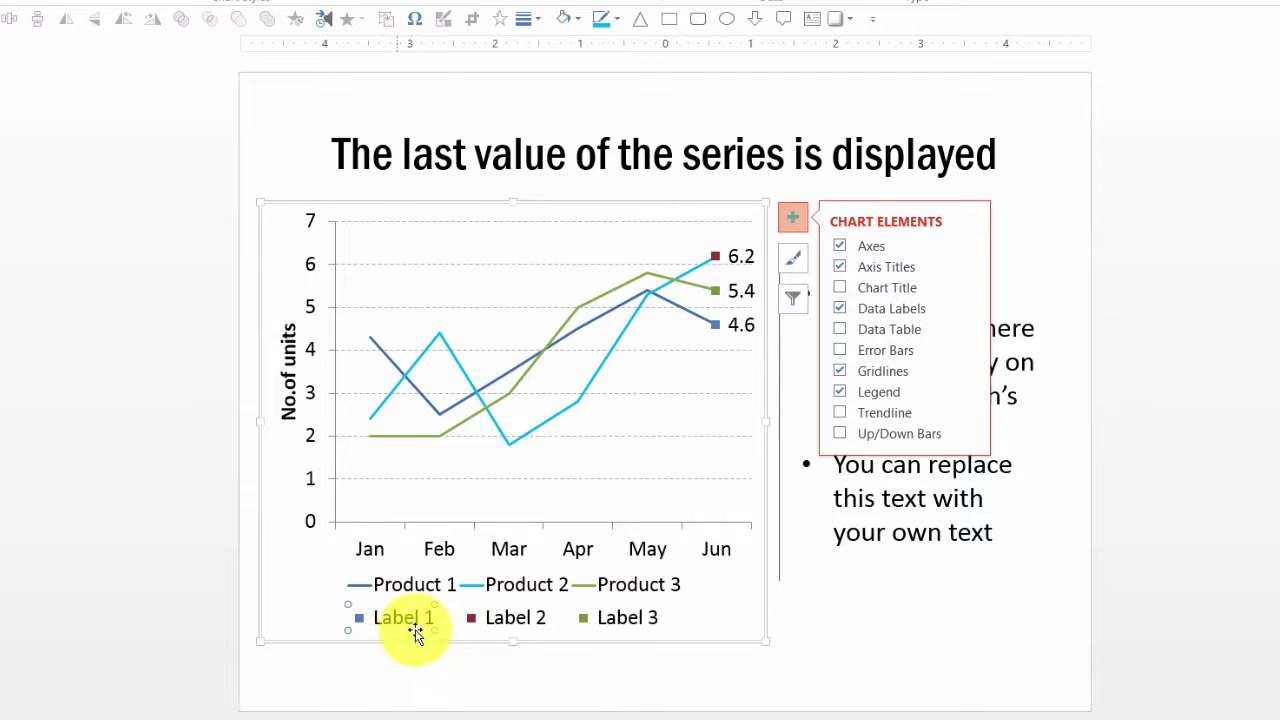
key(Delete)
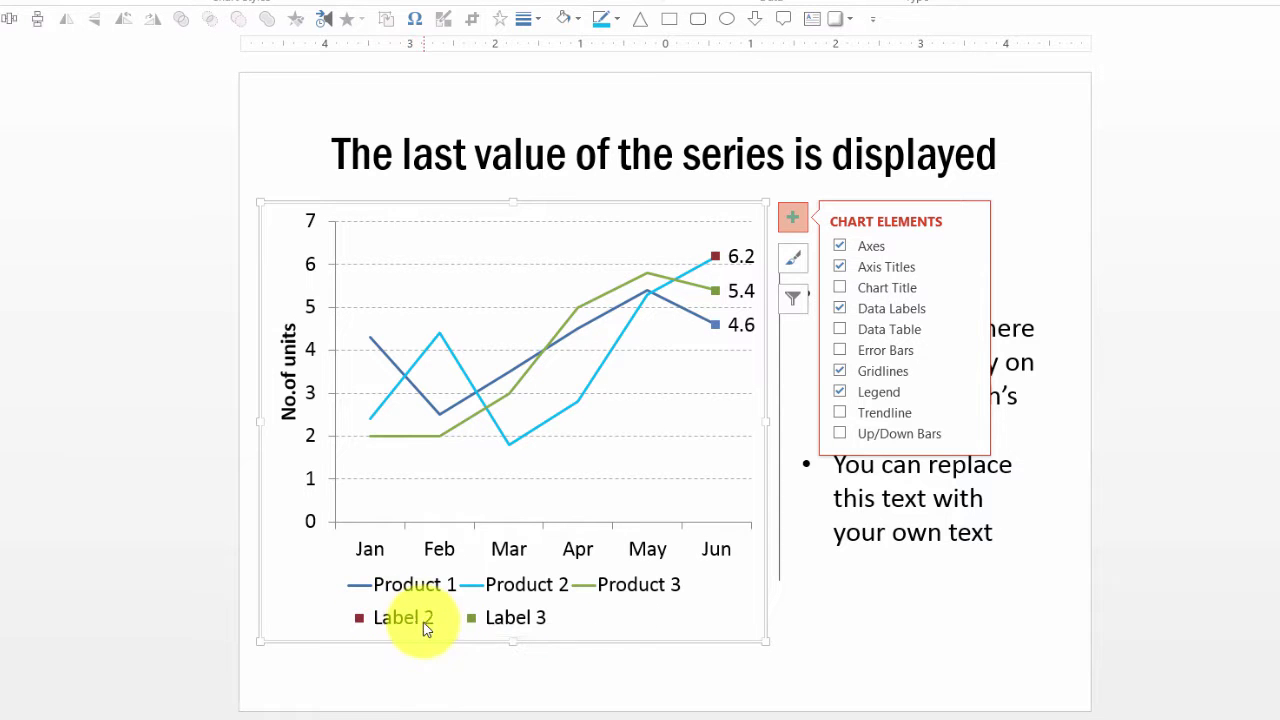
click(414, 622)
click(414, 622)
key(Delete)
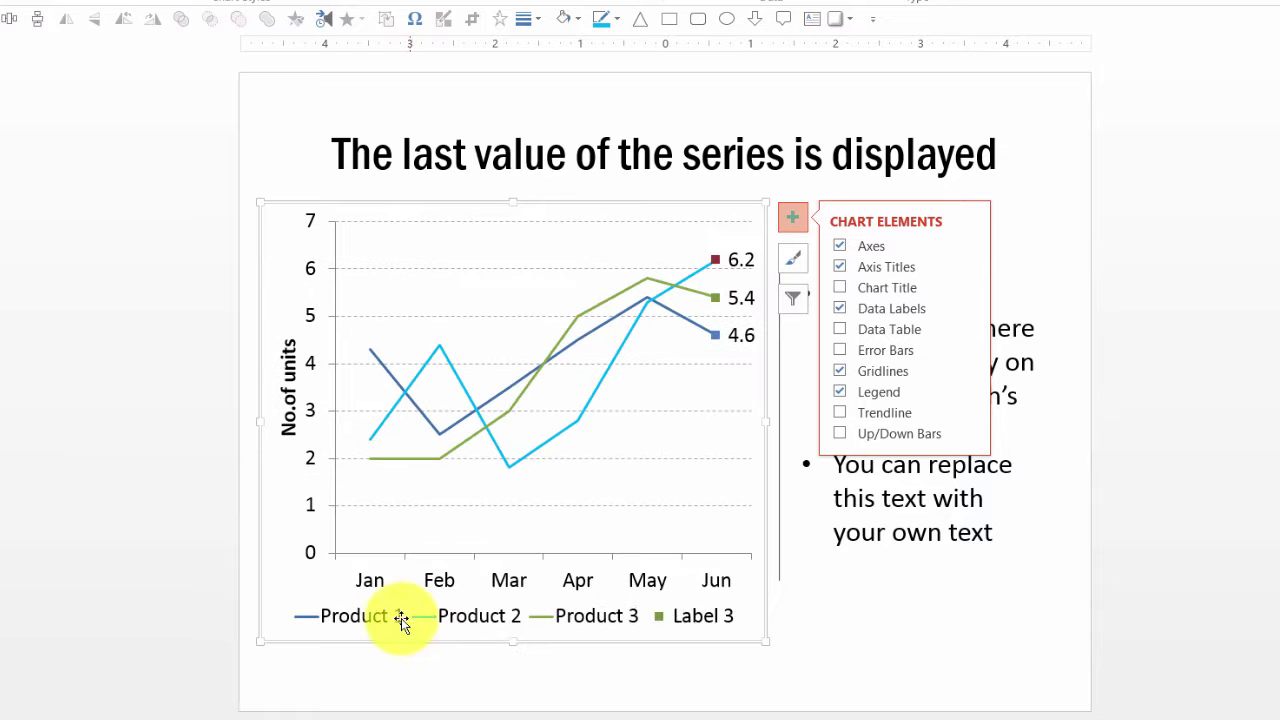
click(698, 615)
click(703, 617)
key(Delete)
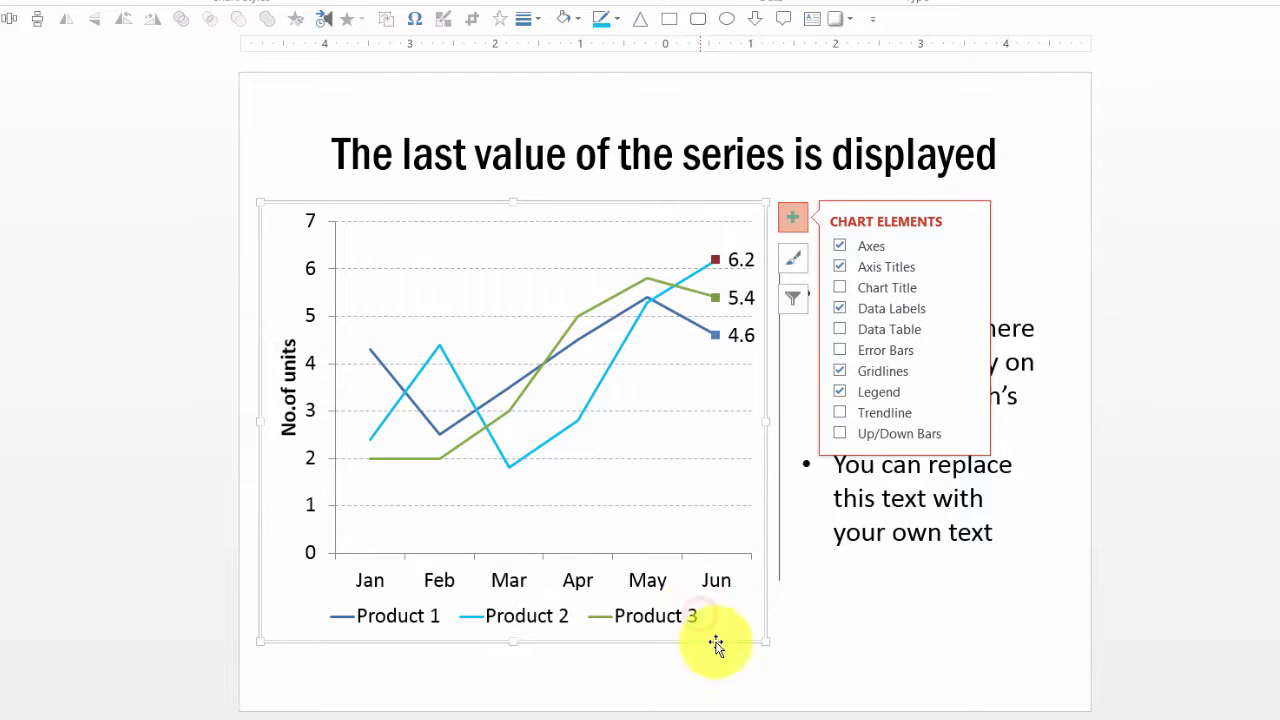
click(824, 660)
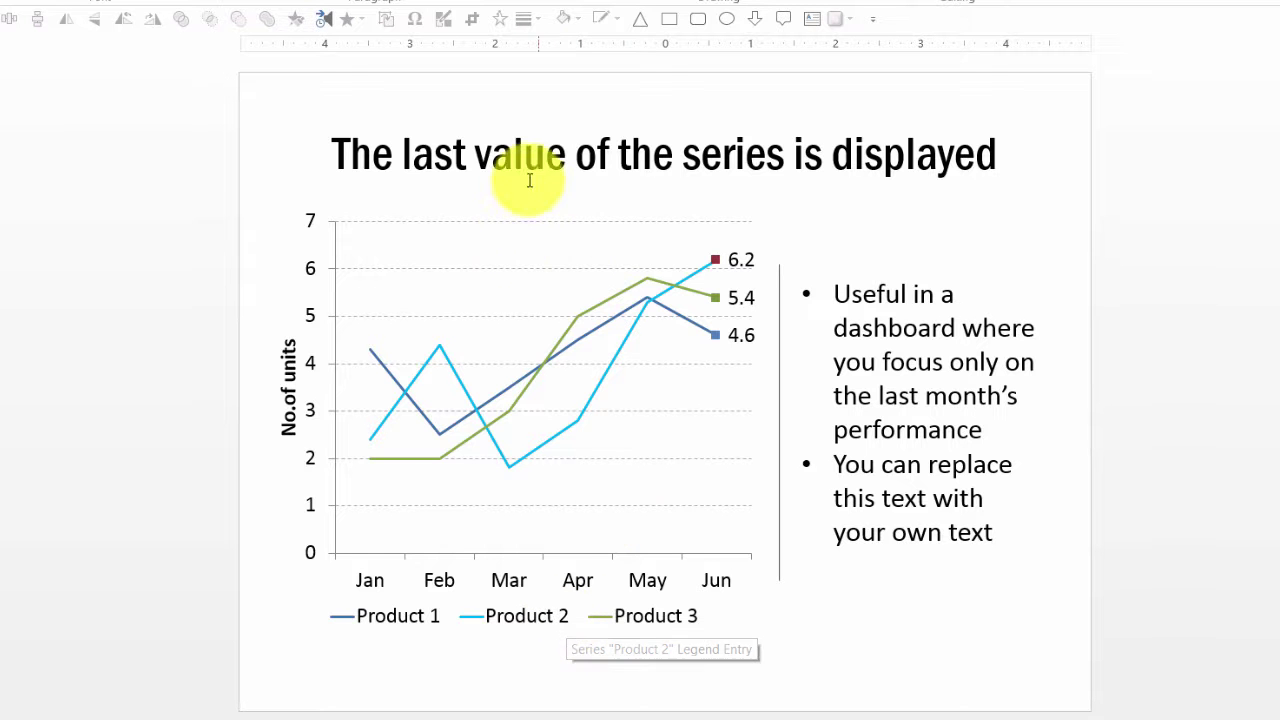
click(520, 278)
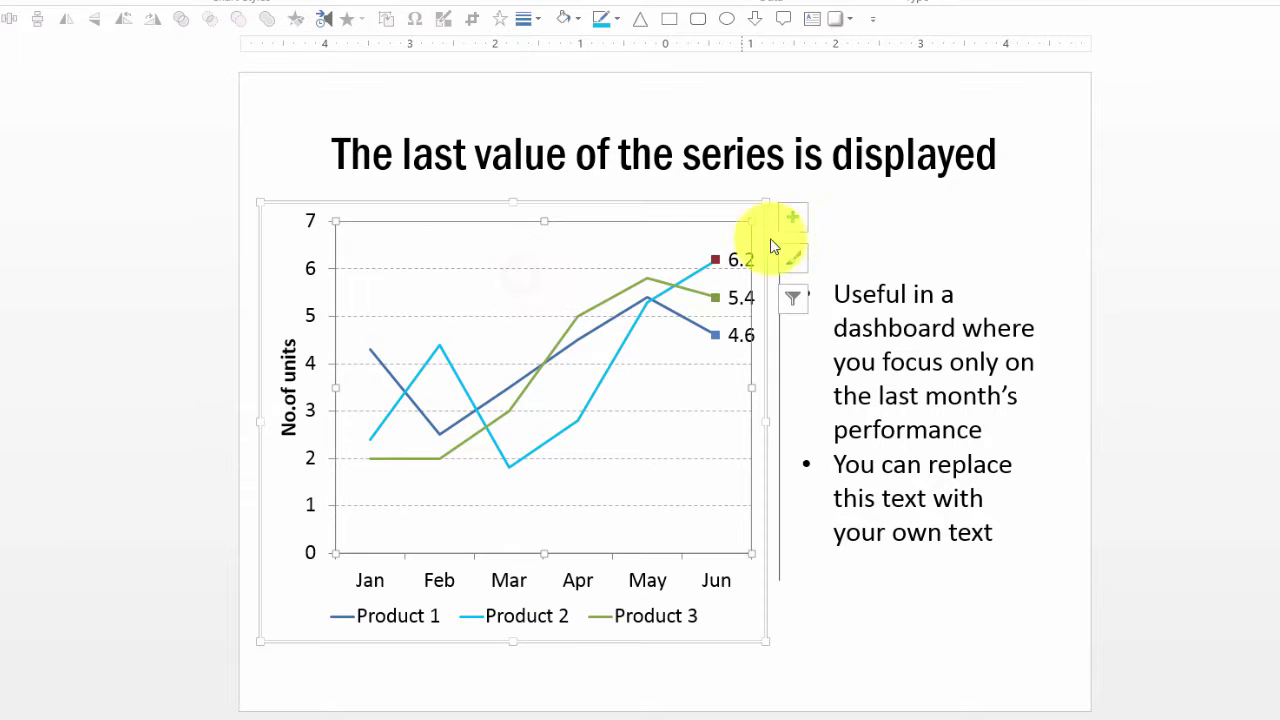
click(793, 228)
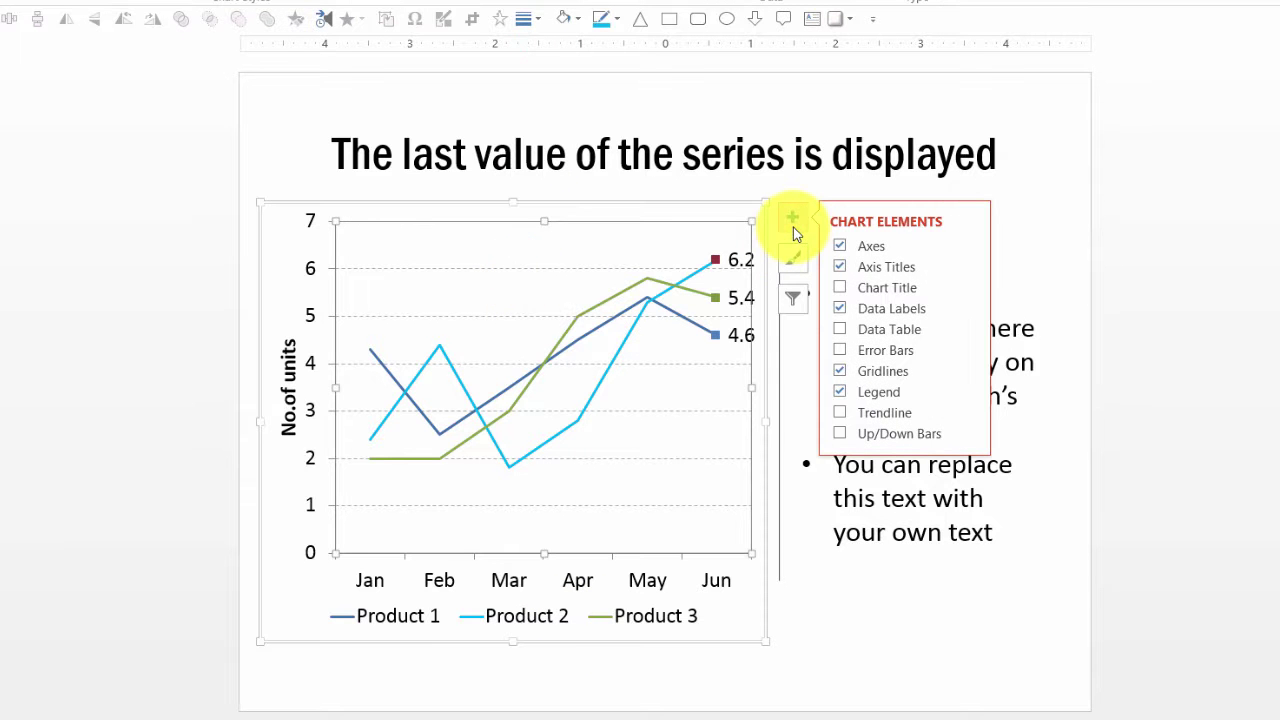
click(840, 372)
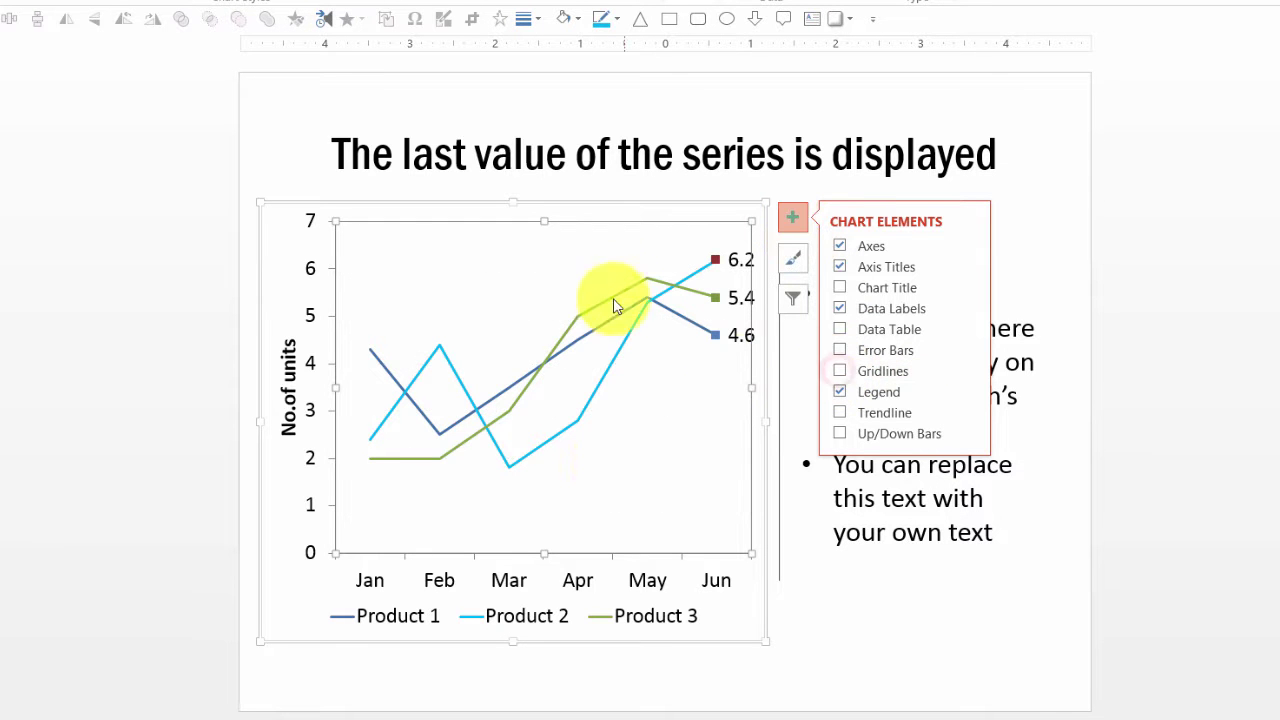
click(842, 373)
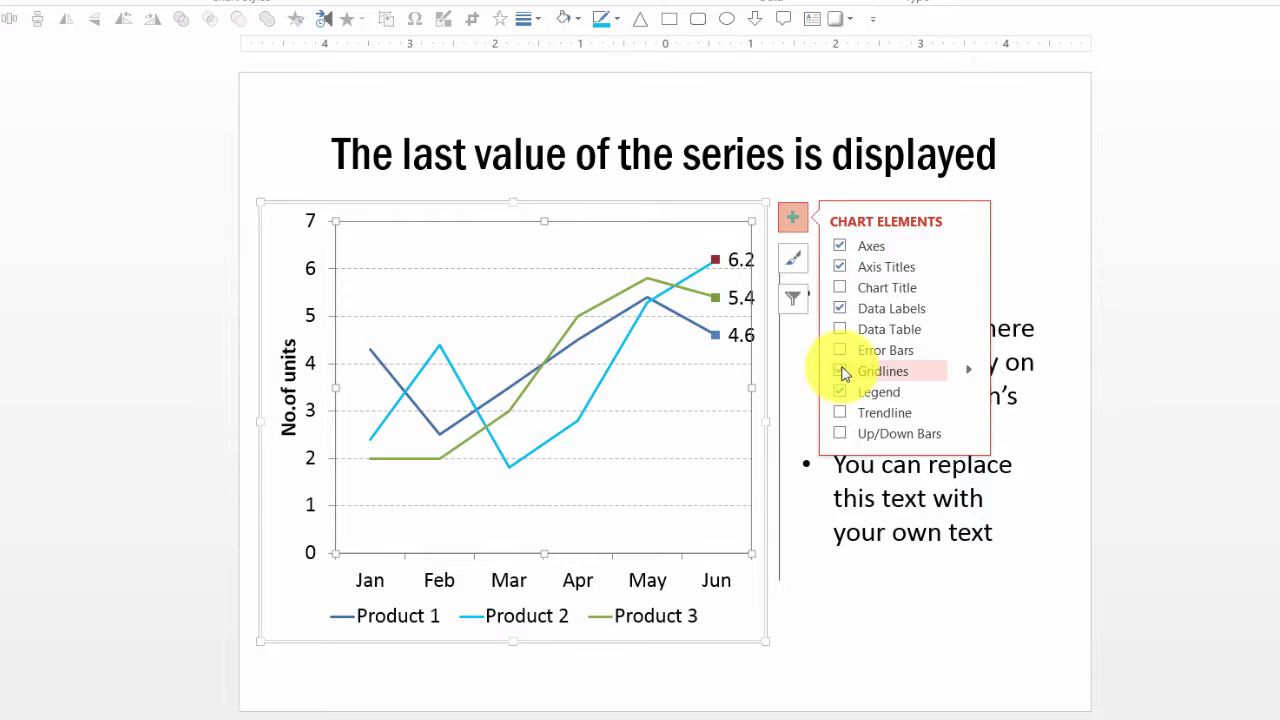
click(967, 367)
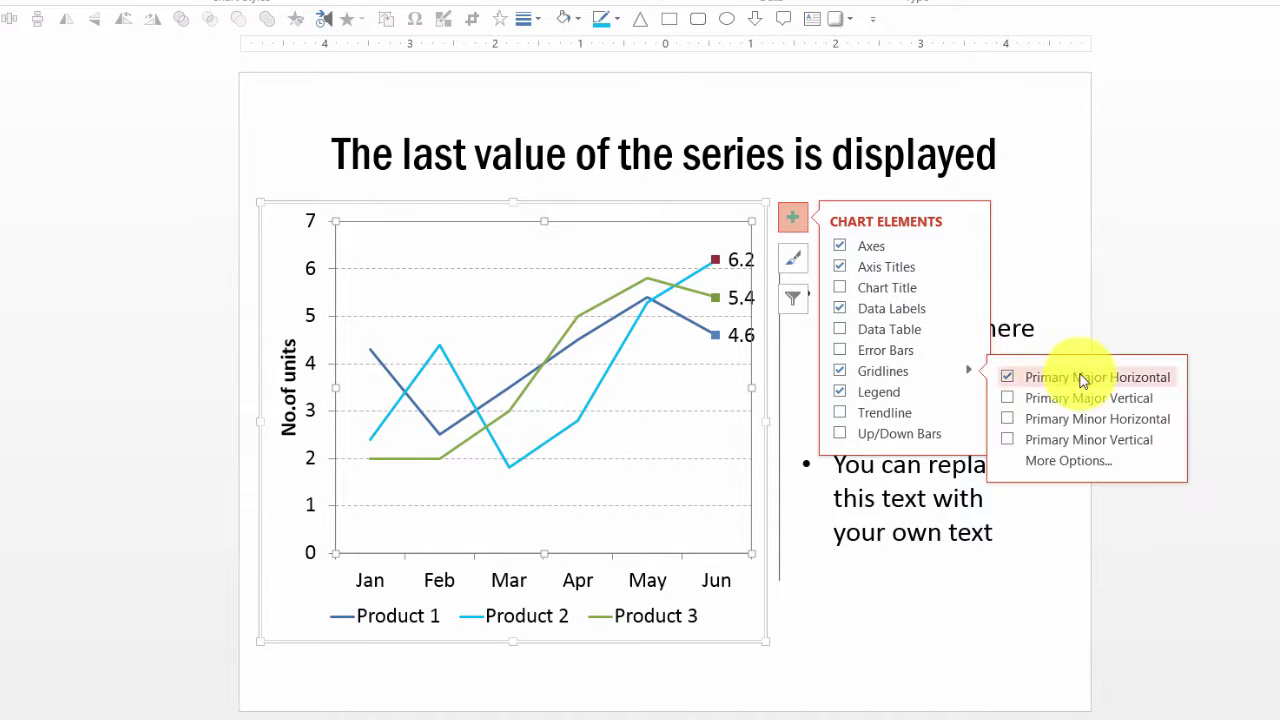
click(1080, 400)
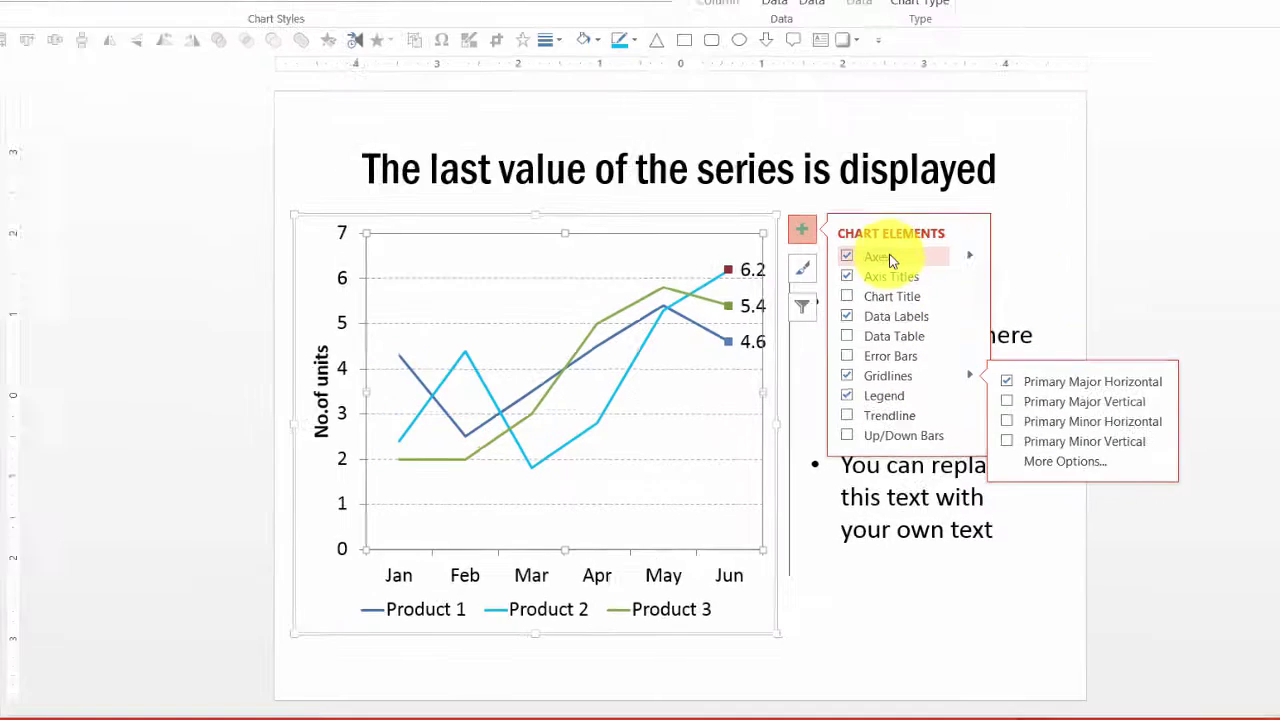
Step: On the line graph slide, move the pointing hand down, then back beside Product D
click(1075, 229)
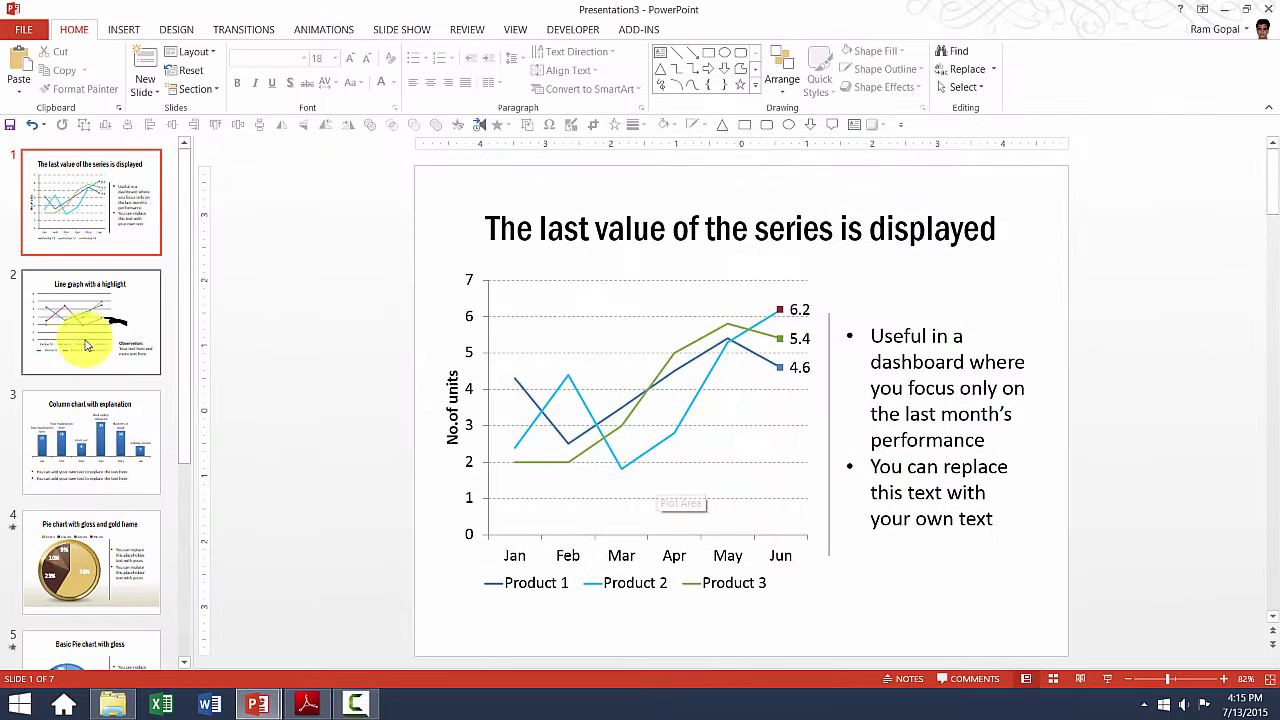
click(78, 335)
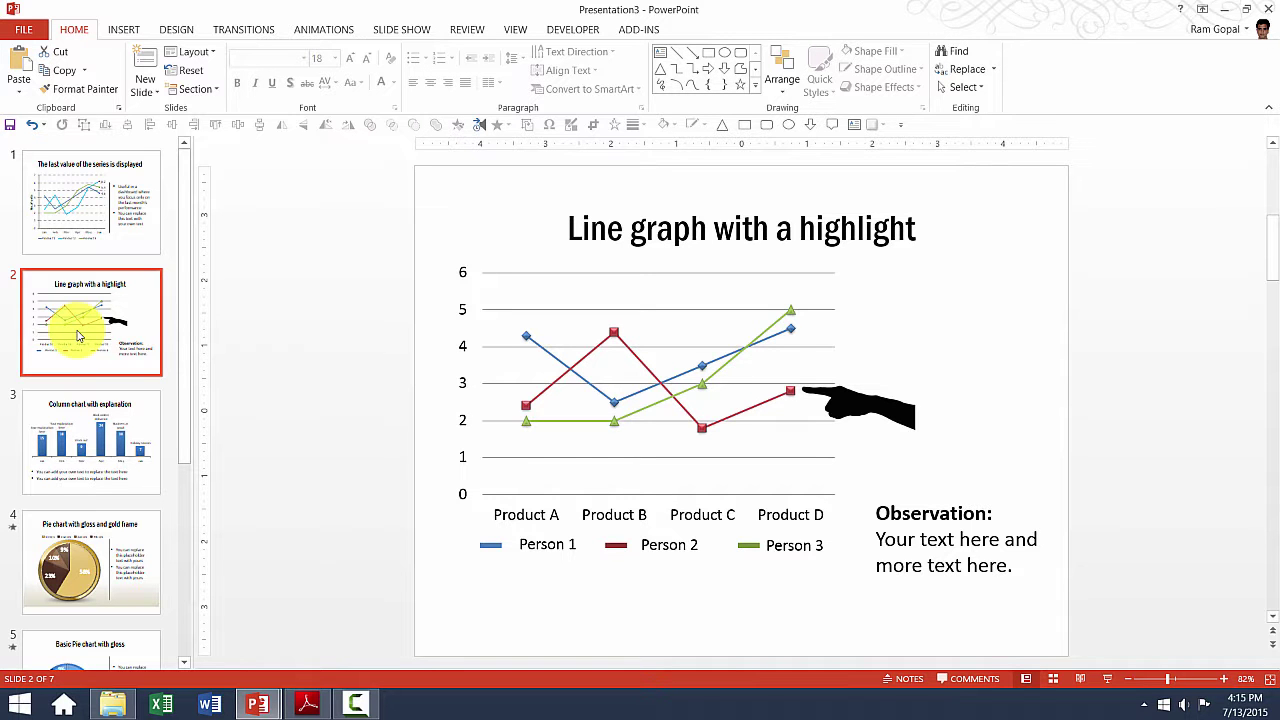
click(910, 415)
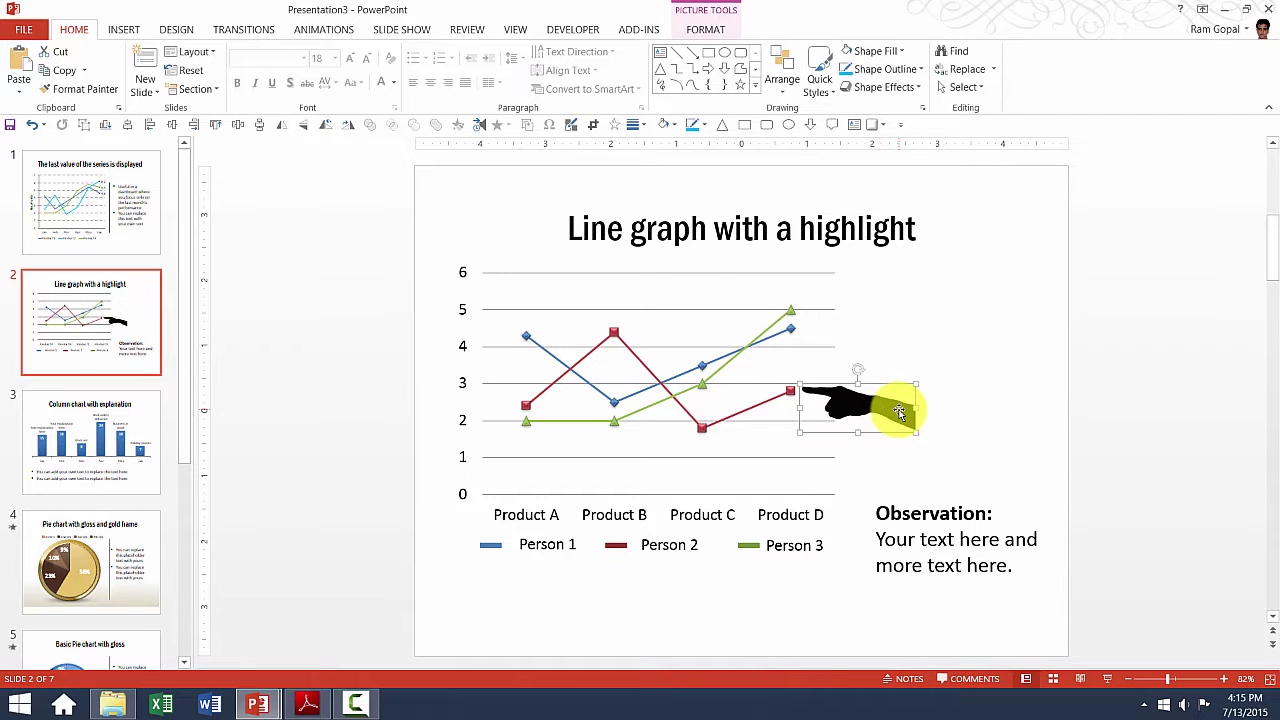
drag(899, 412, 809, 455)
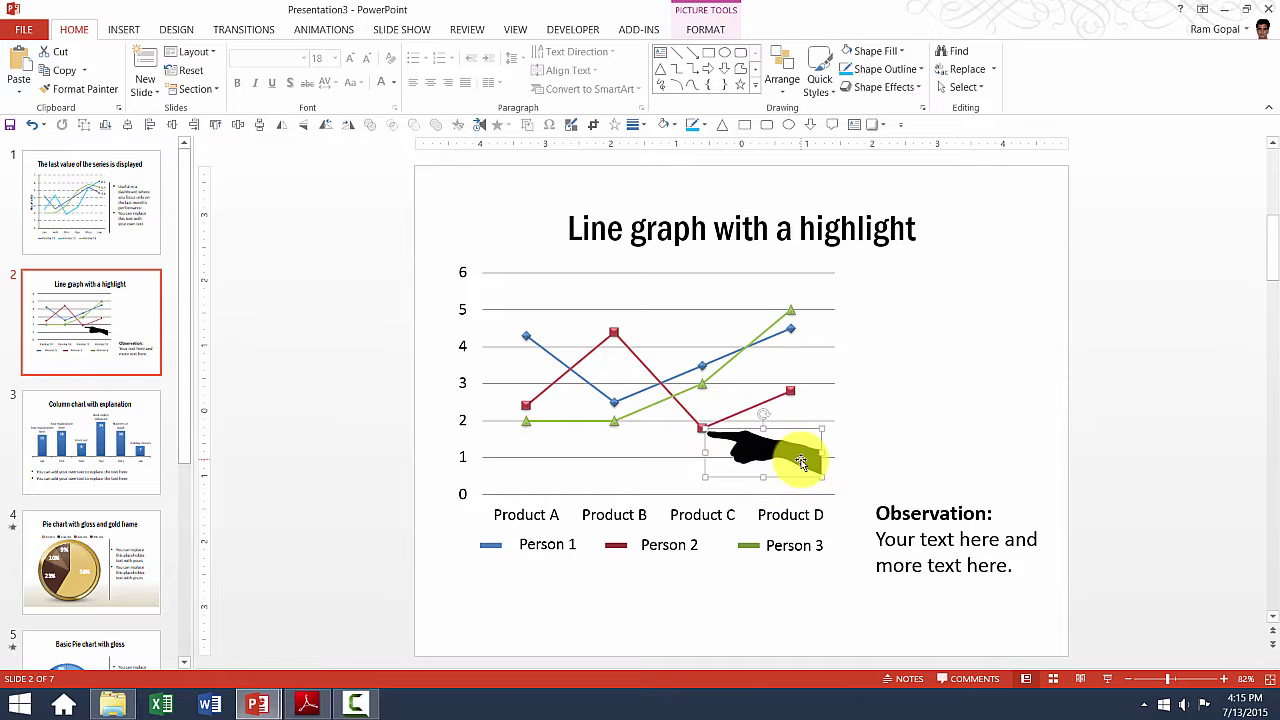
drag(801, 462, 891, 423)
click(1088, 426)
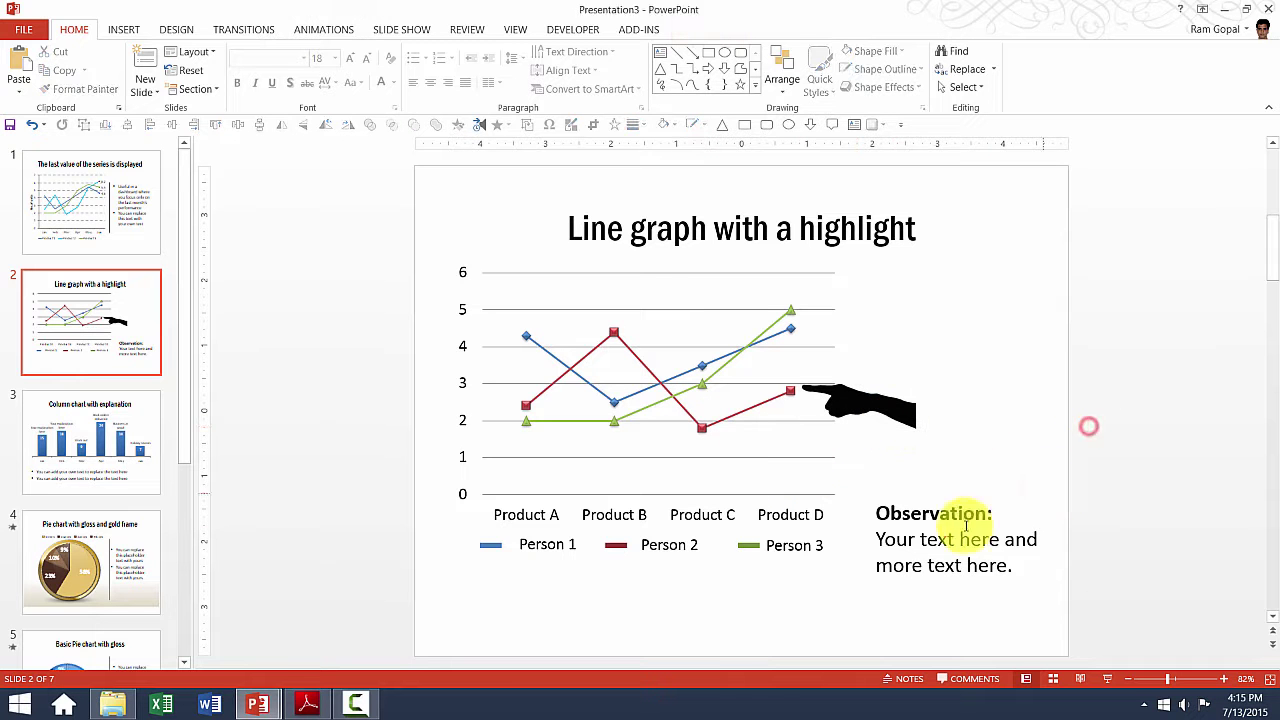
Step: Move the Observation text box up beside the chart, then go to the column chart slide
click(940, 533)
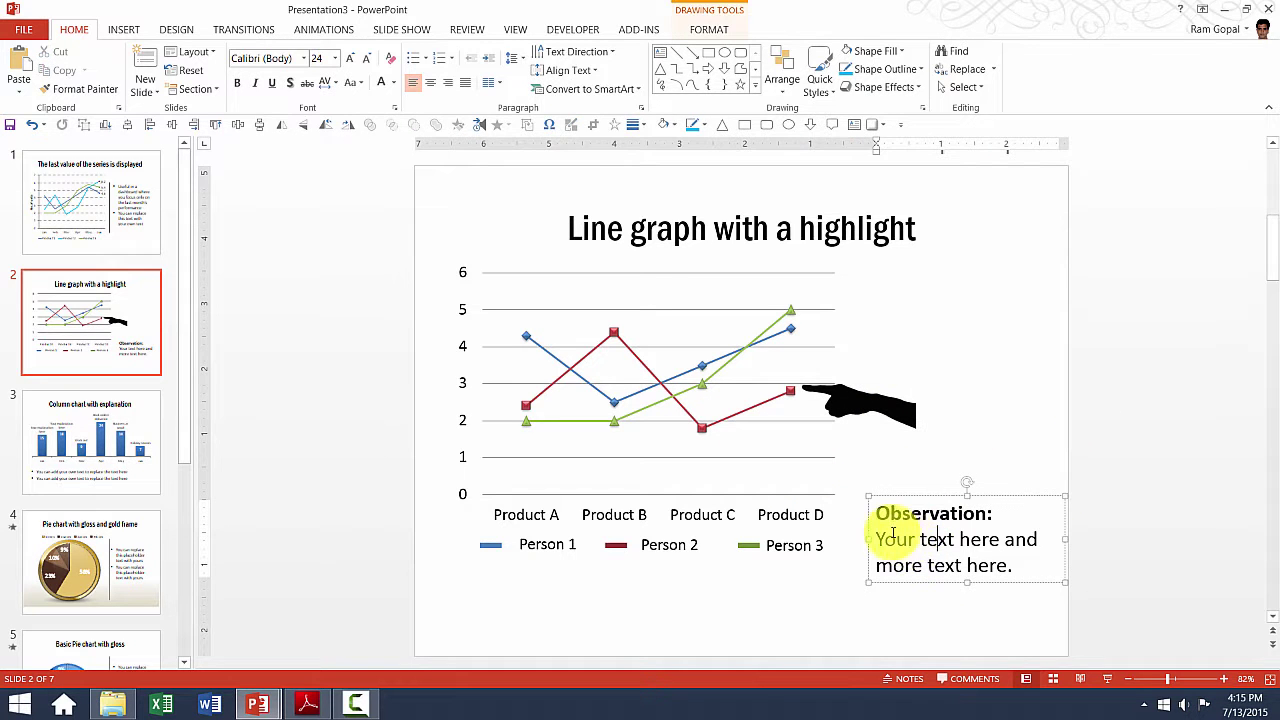
drag(904, 497, 899, 289)
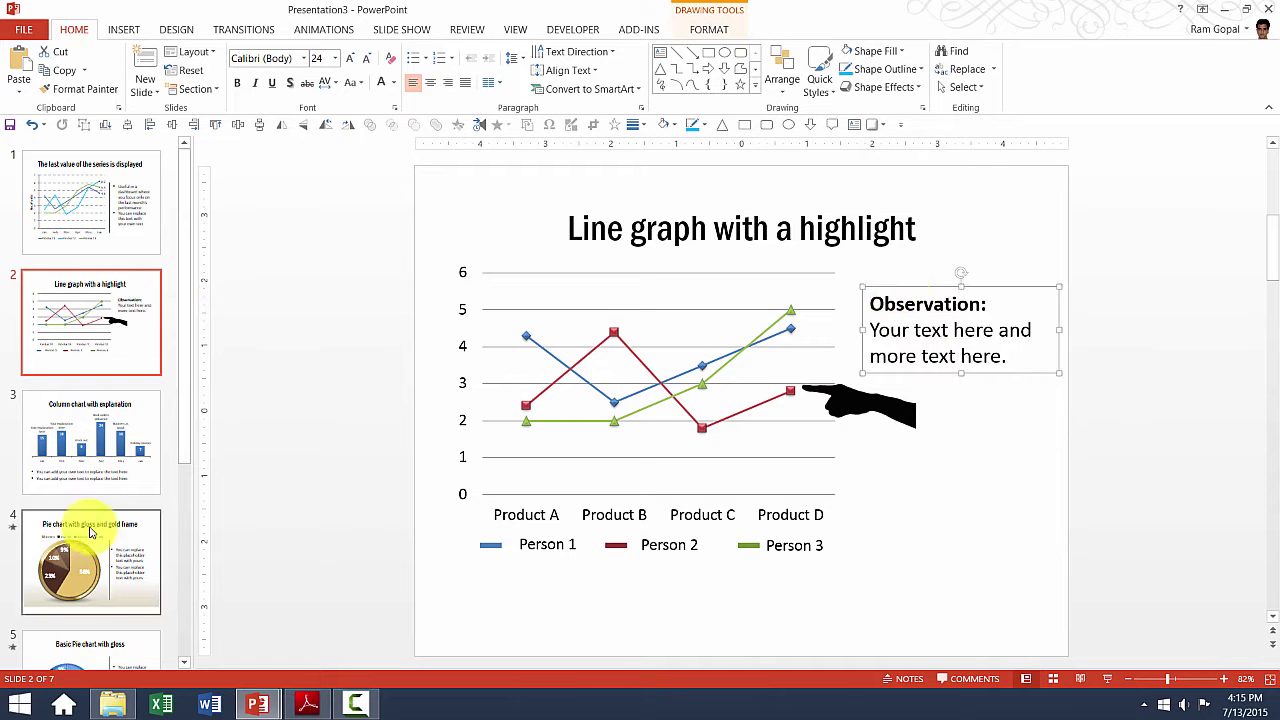
click(91, 455)
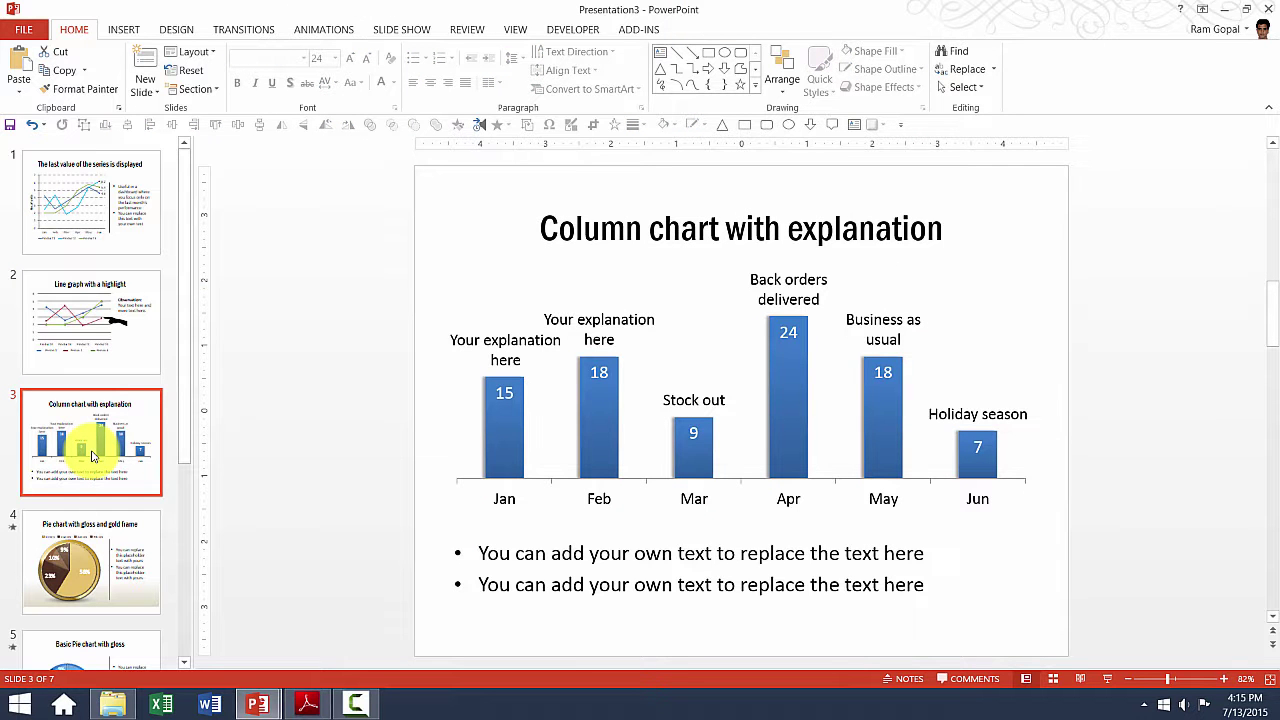
click(794, 411)
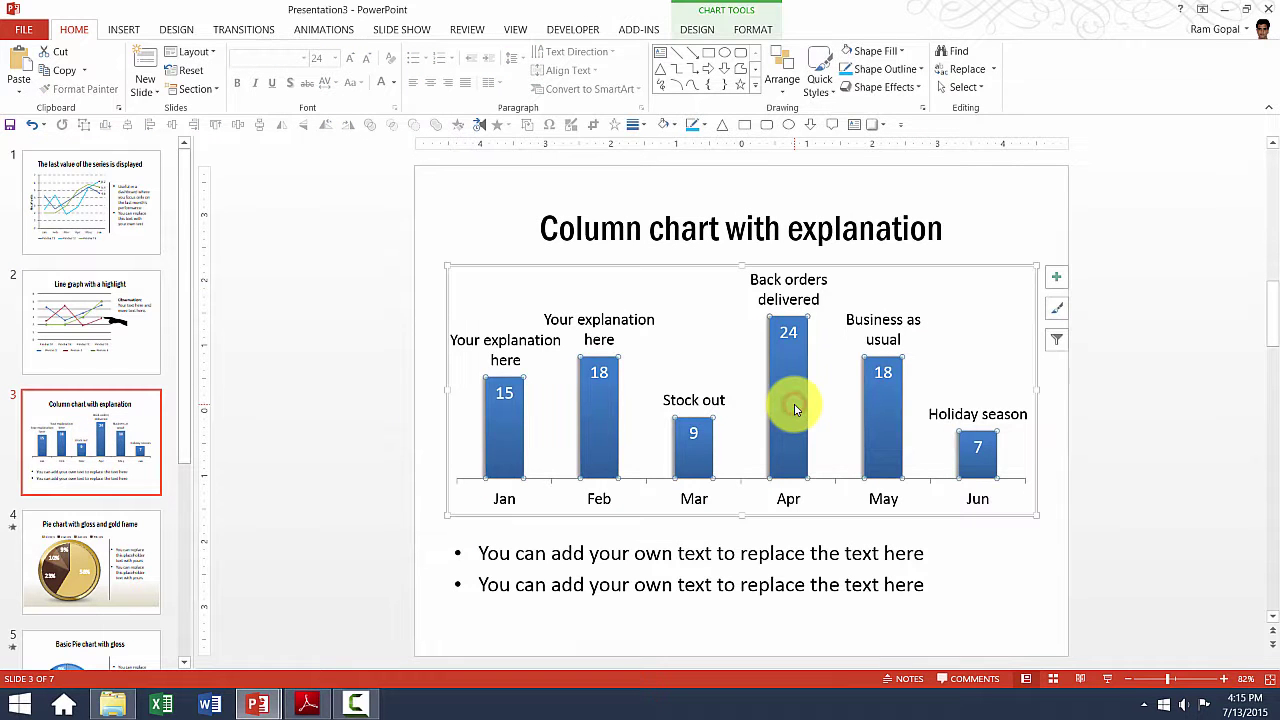
click(886, 53)
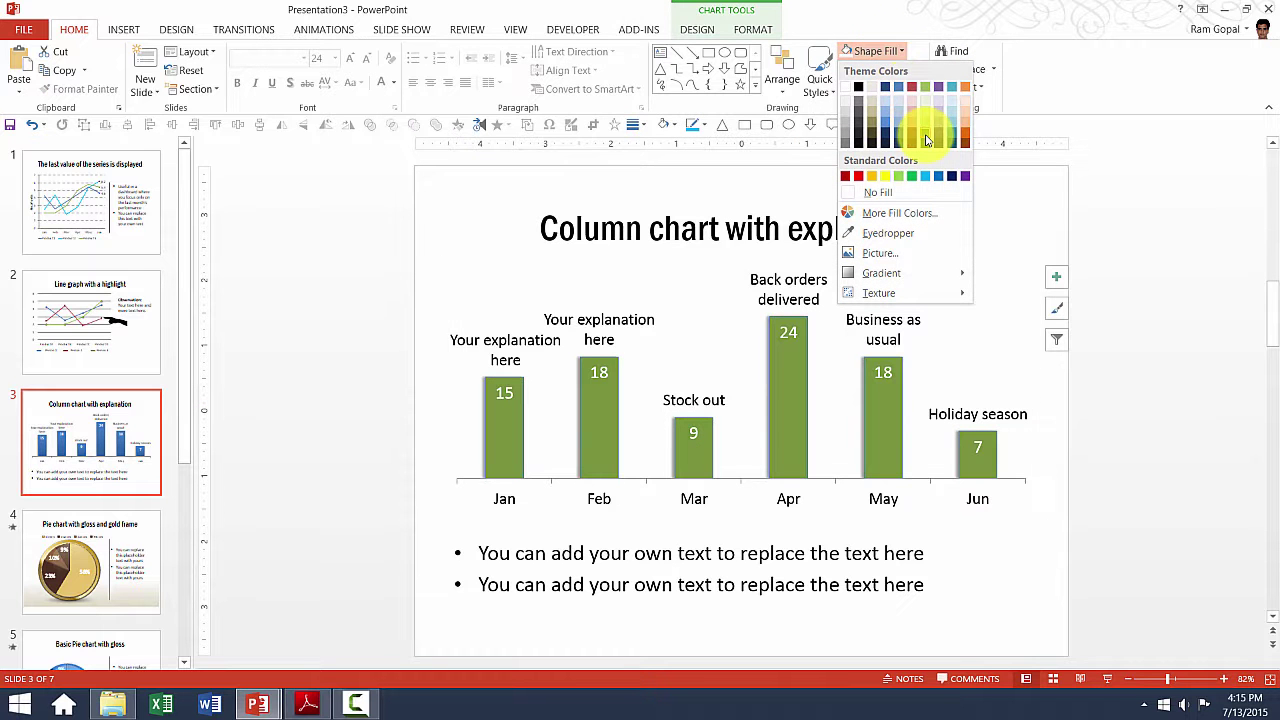
mouse_move(890, 272)
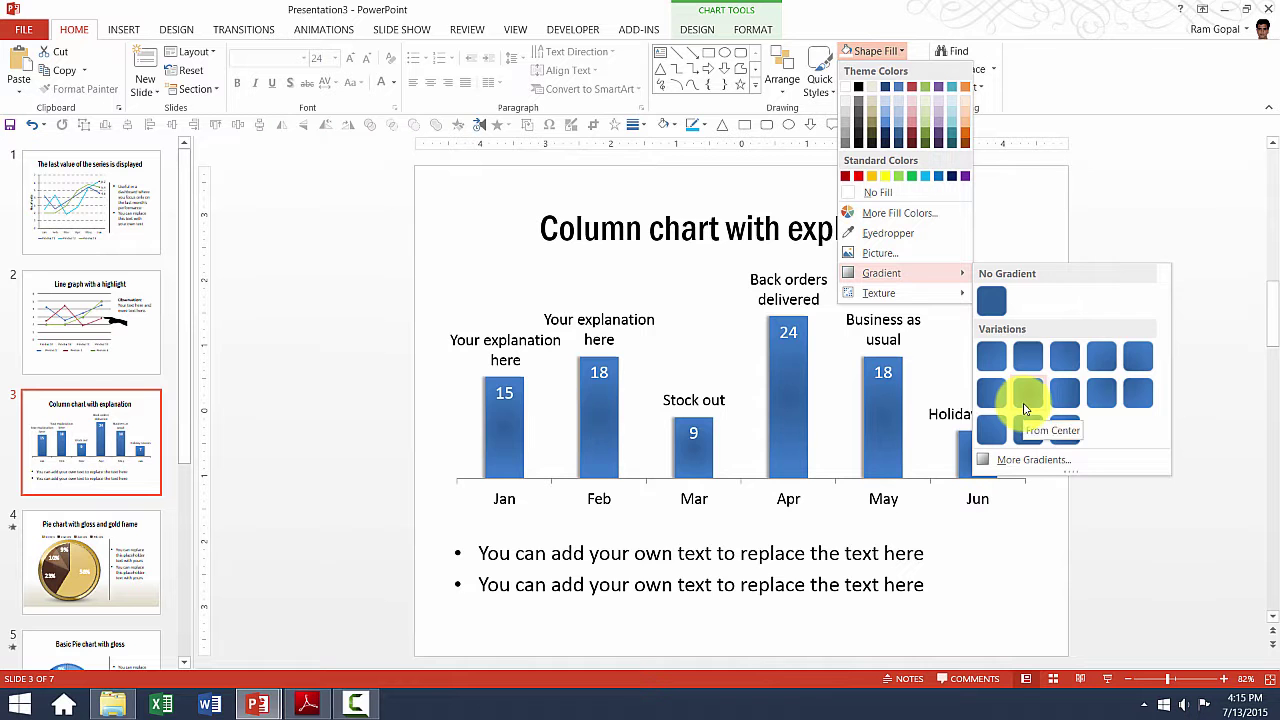
mouse_move(925, 293)
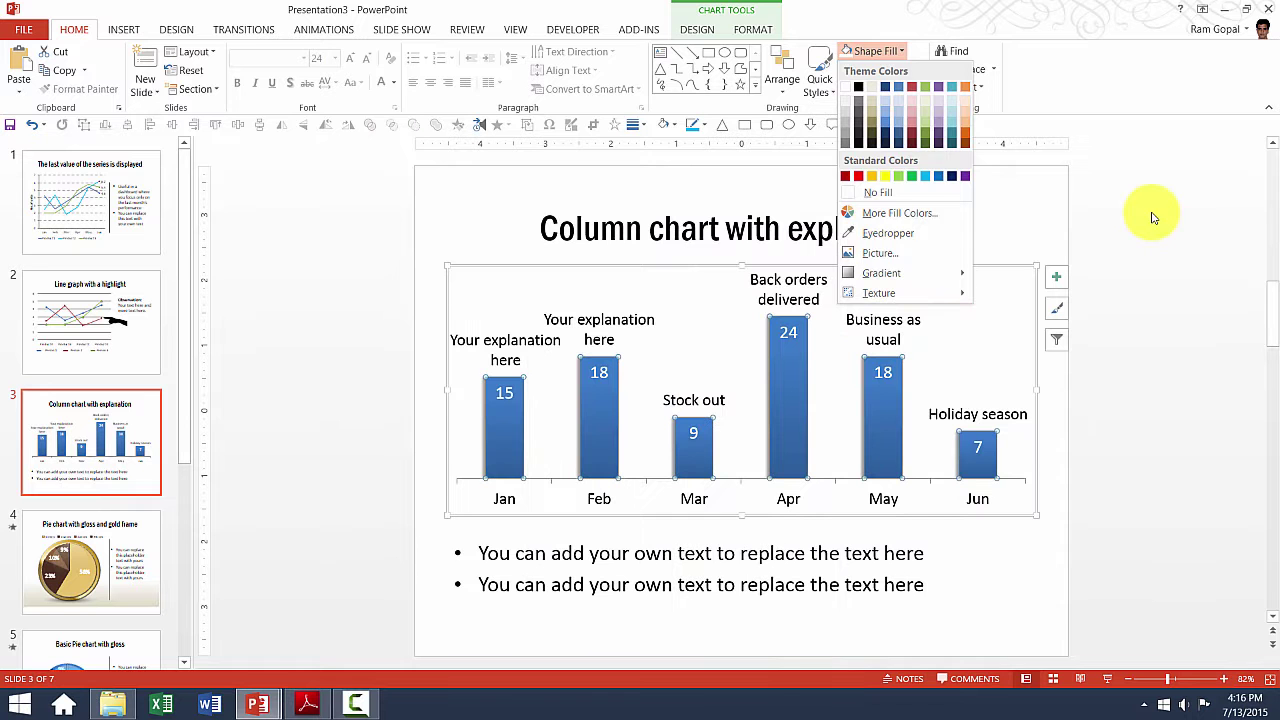
click(1152, 218)
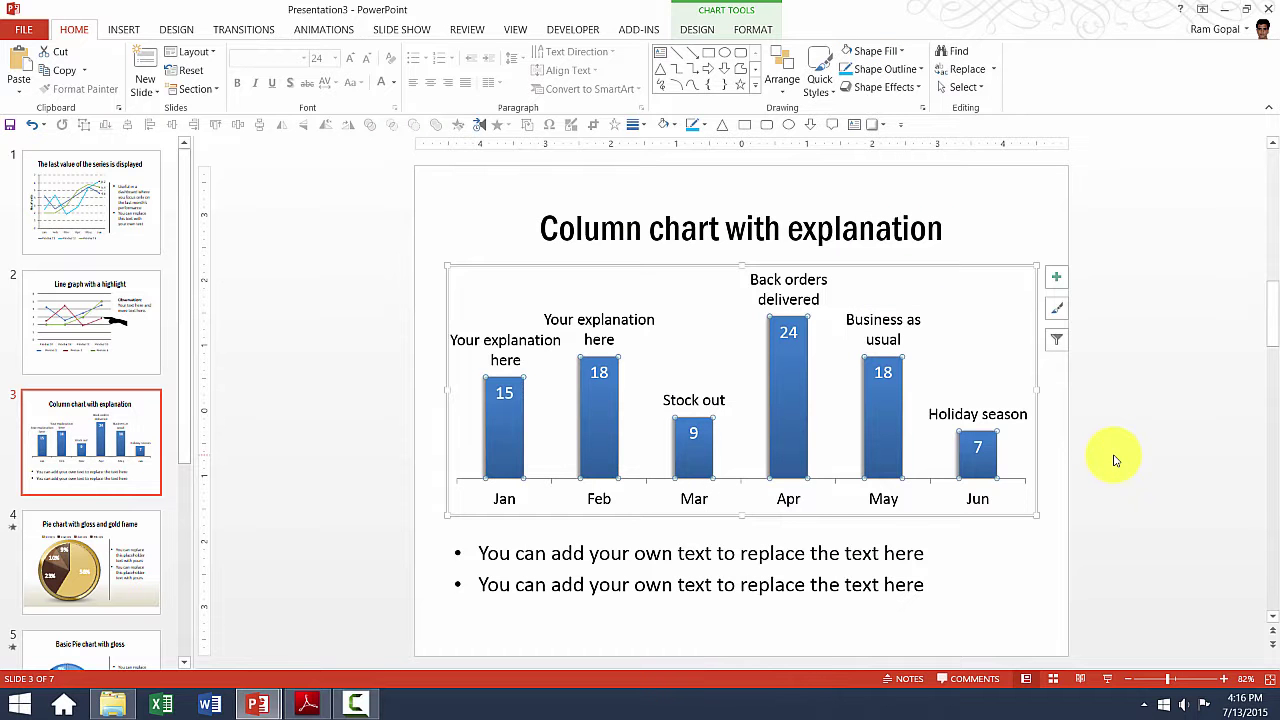
mouse_move(796, 414)
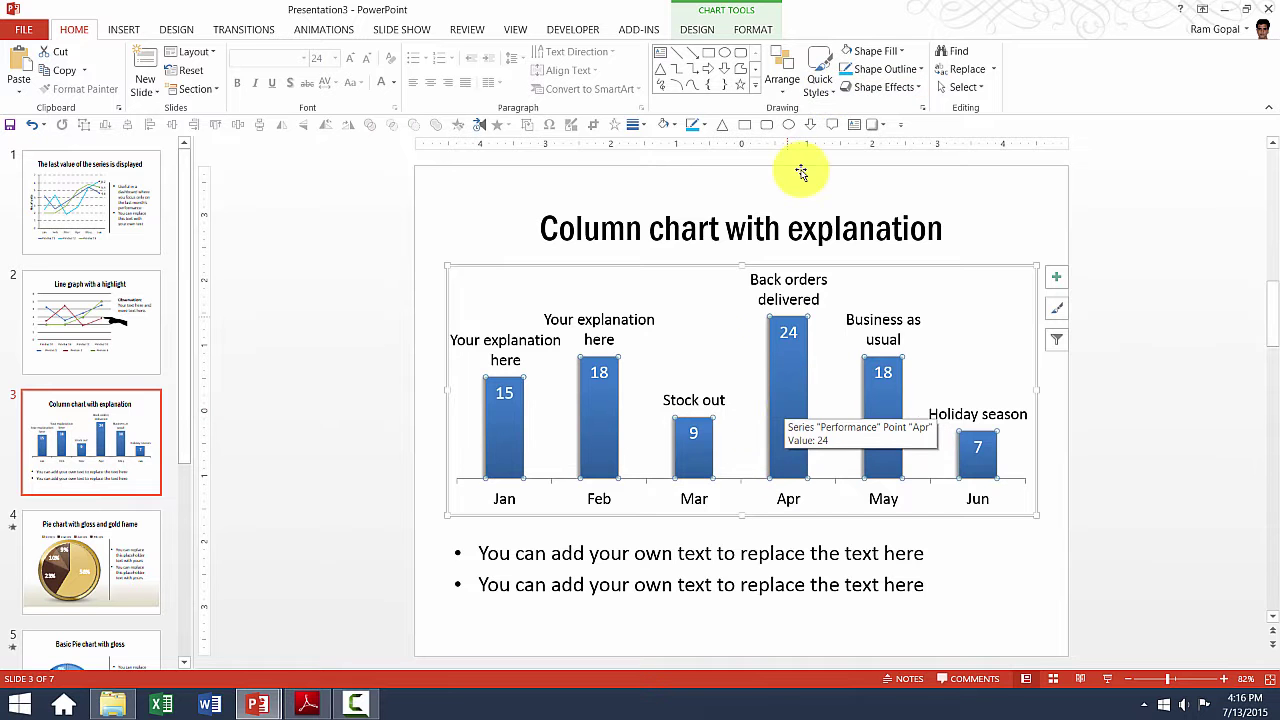
click(819, 75)
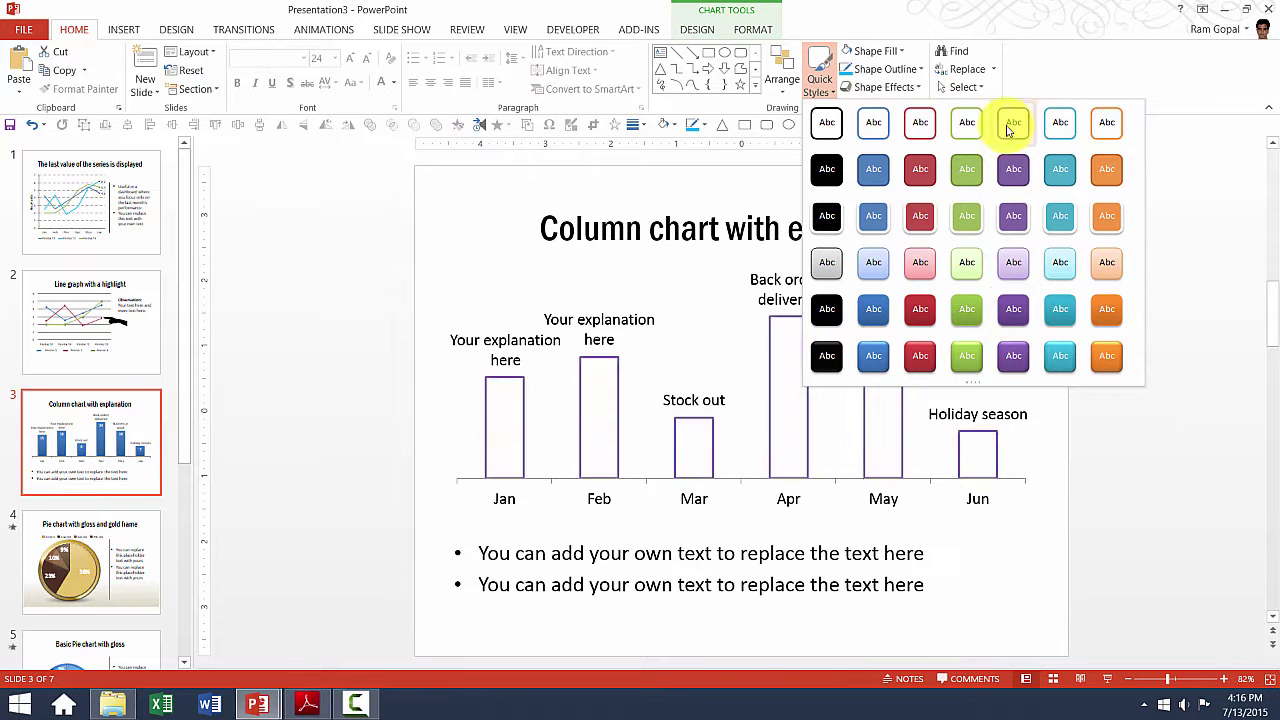
click(1105, 445)
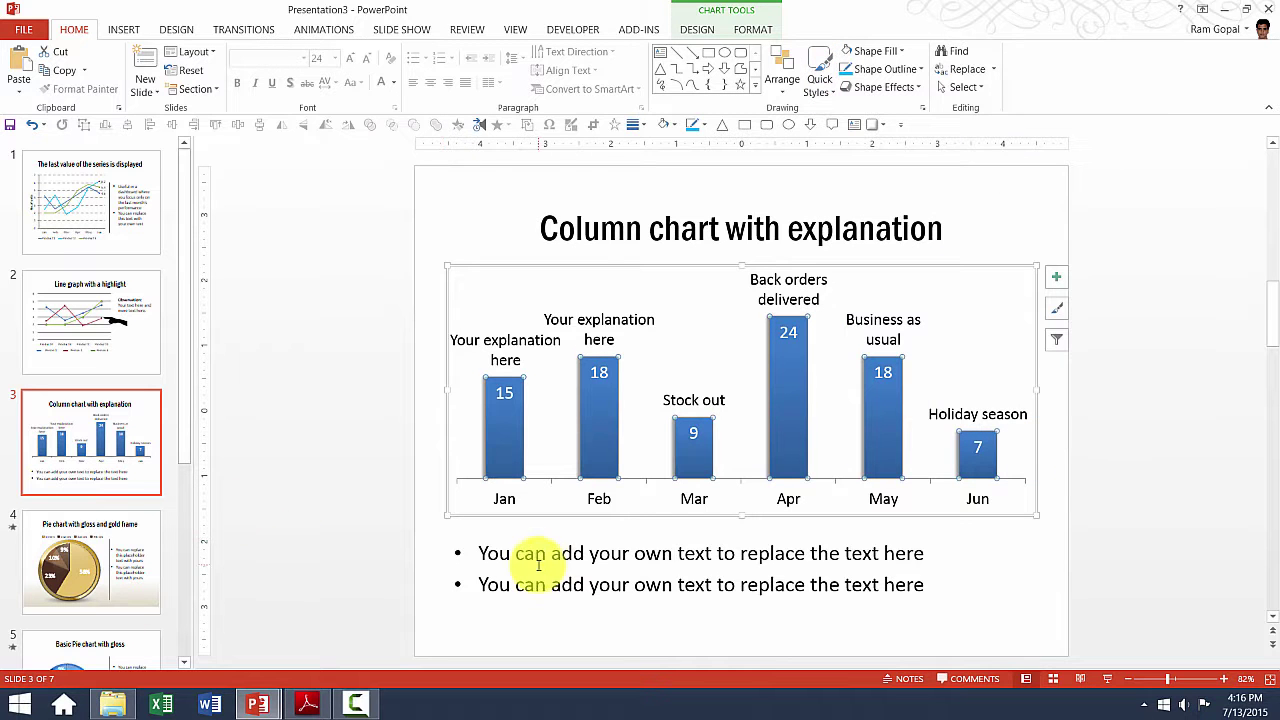
Step: Go to slide 4 and select its gold-framed pie chart with 58%, 23%, 10% and 9% slices
click(91, 543)
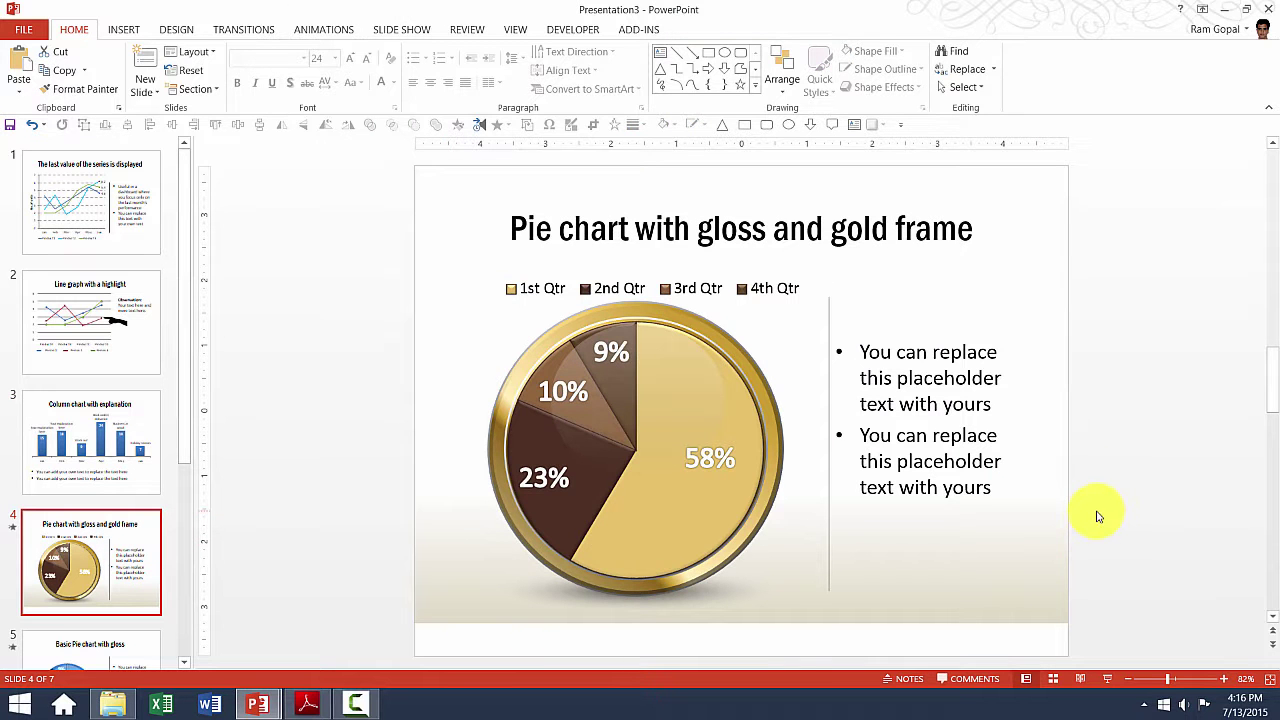
mouse_move(739, 430)
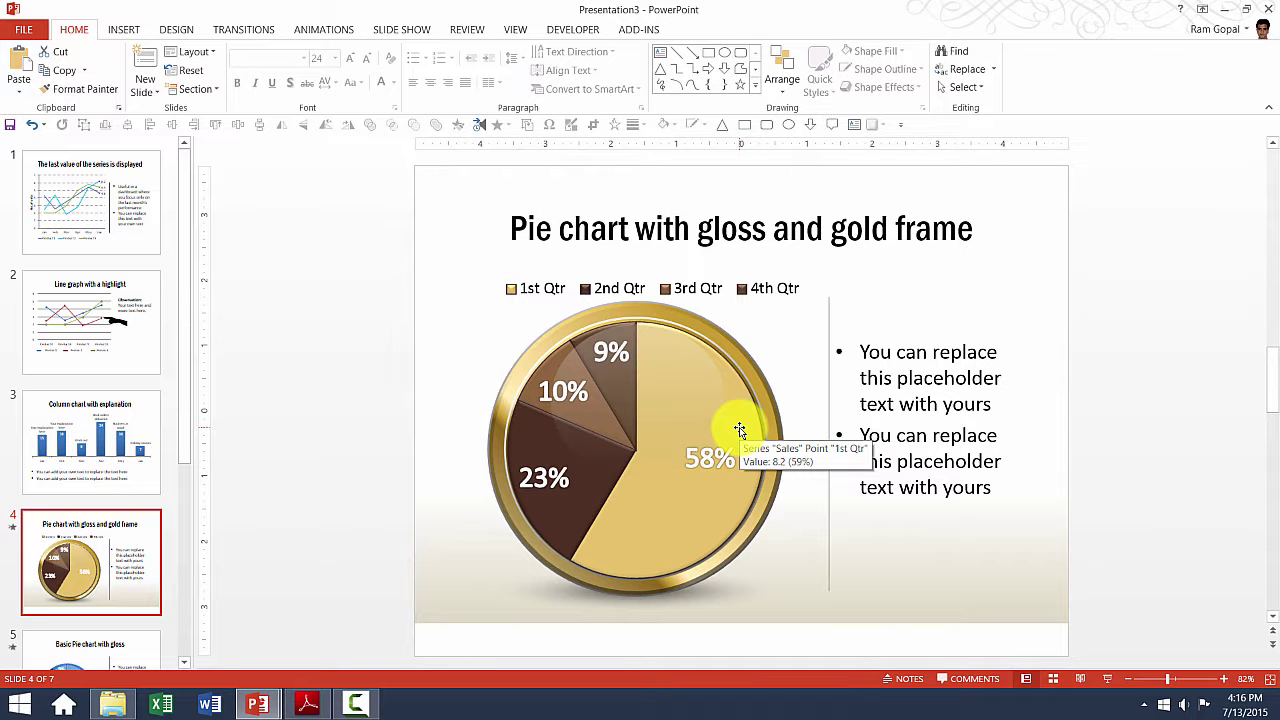
click(740, 428)
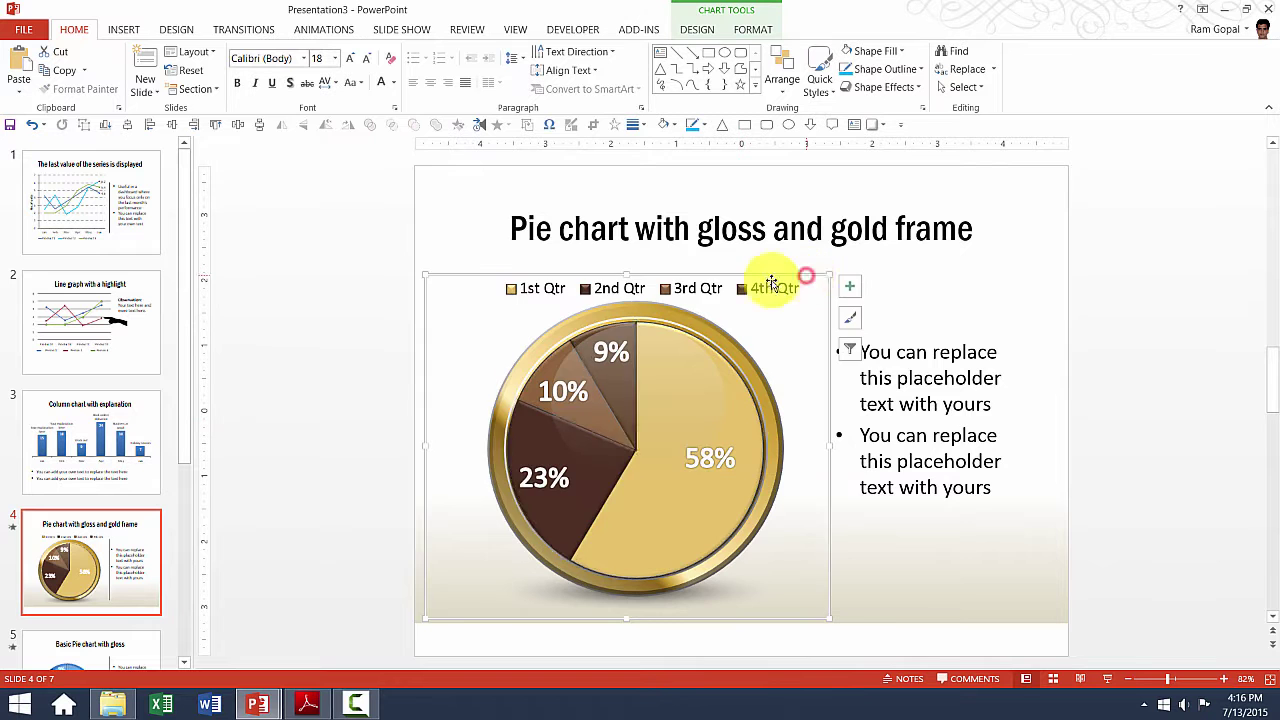
drag(771, 277, 563, 323)
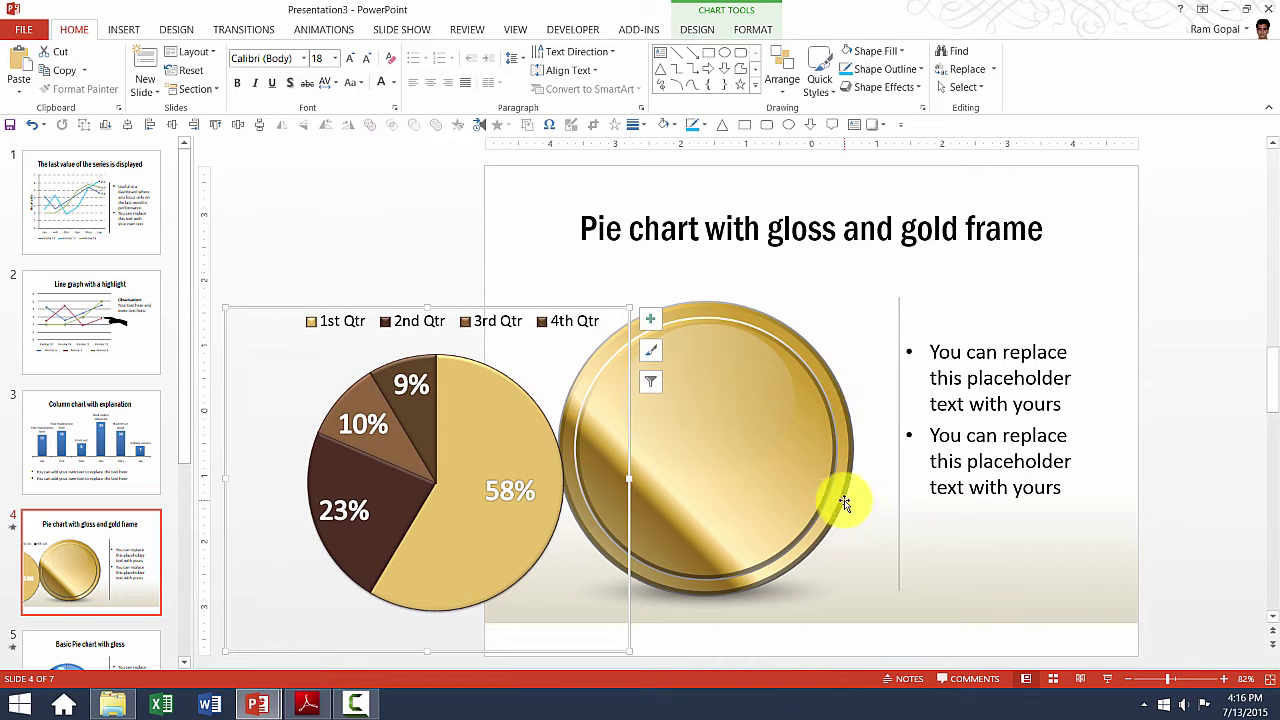
click(847, 433)
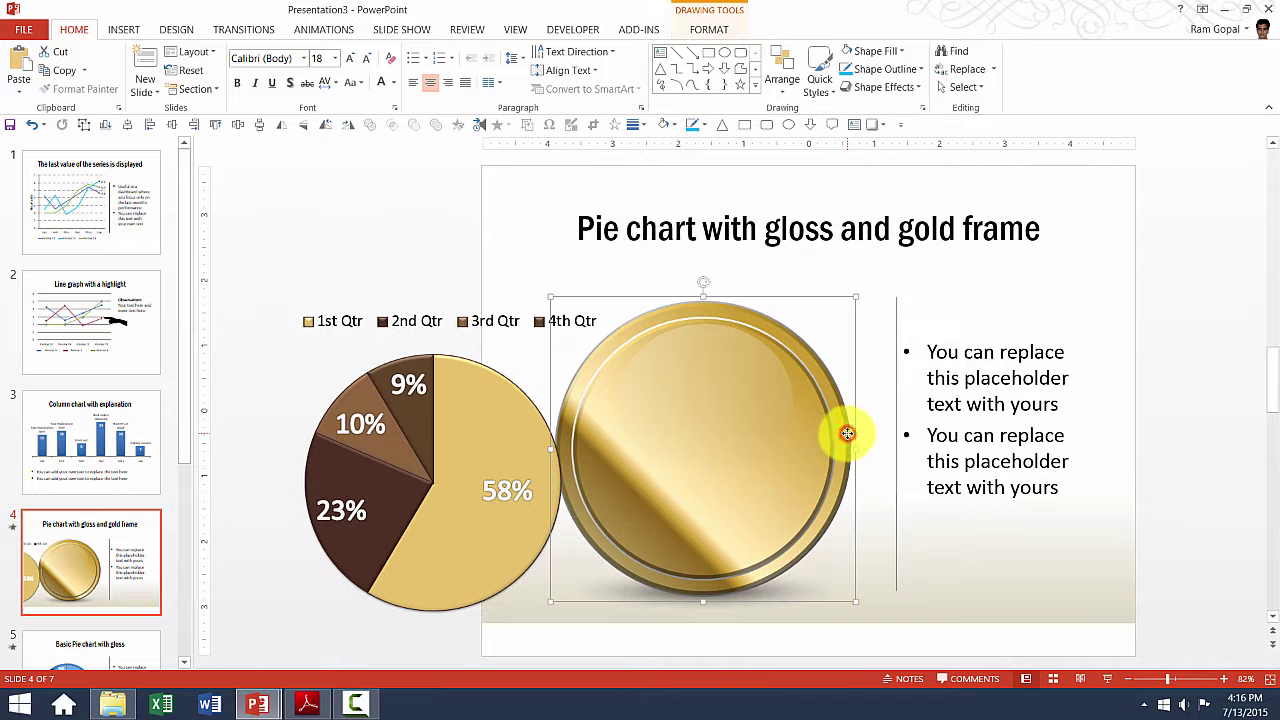
click(826, 381)
click(886, 50)
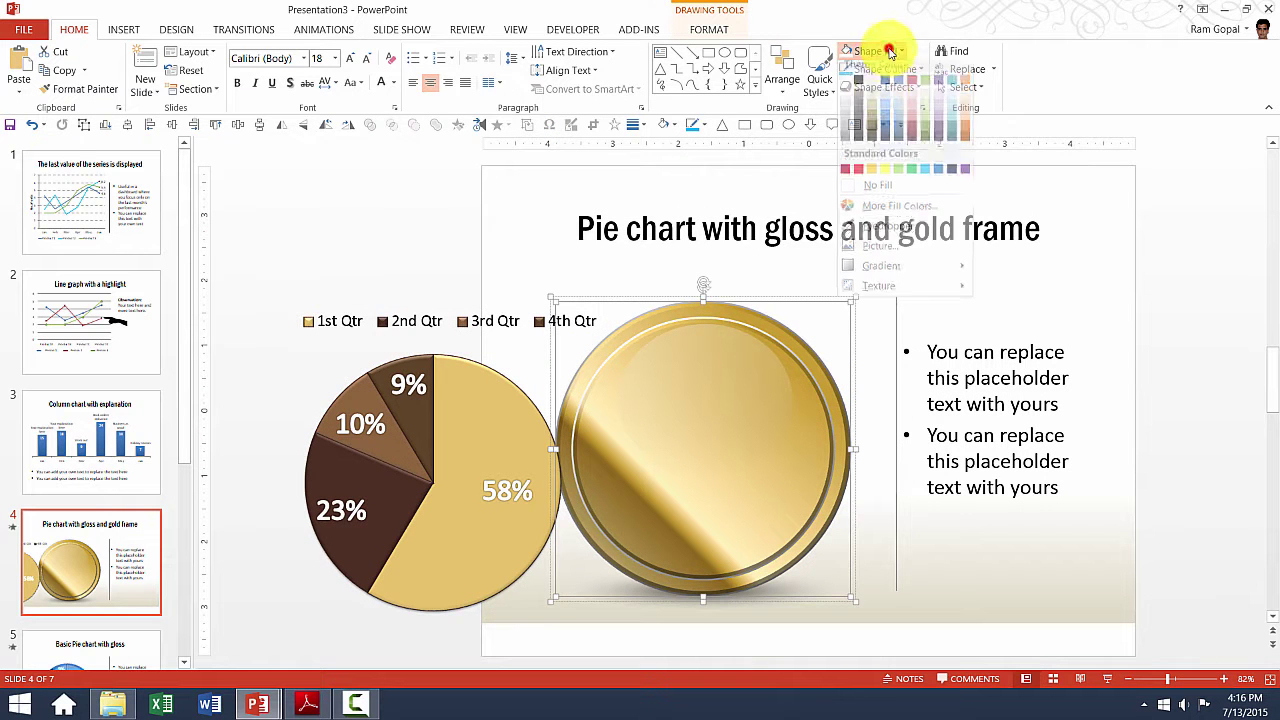
click(952, 140)
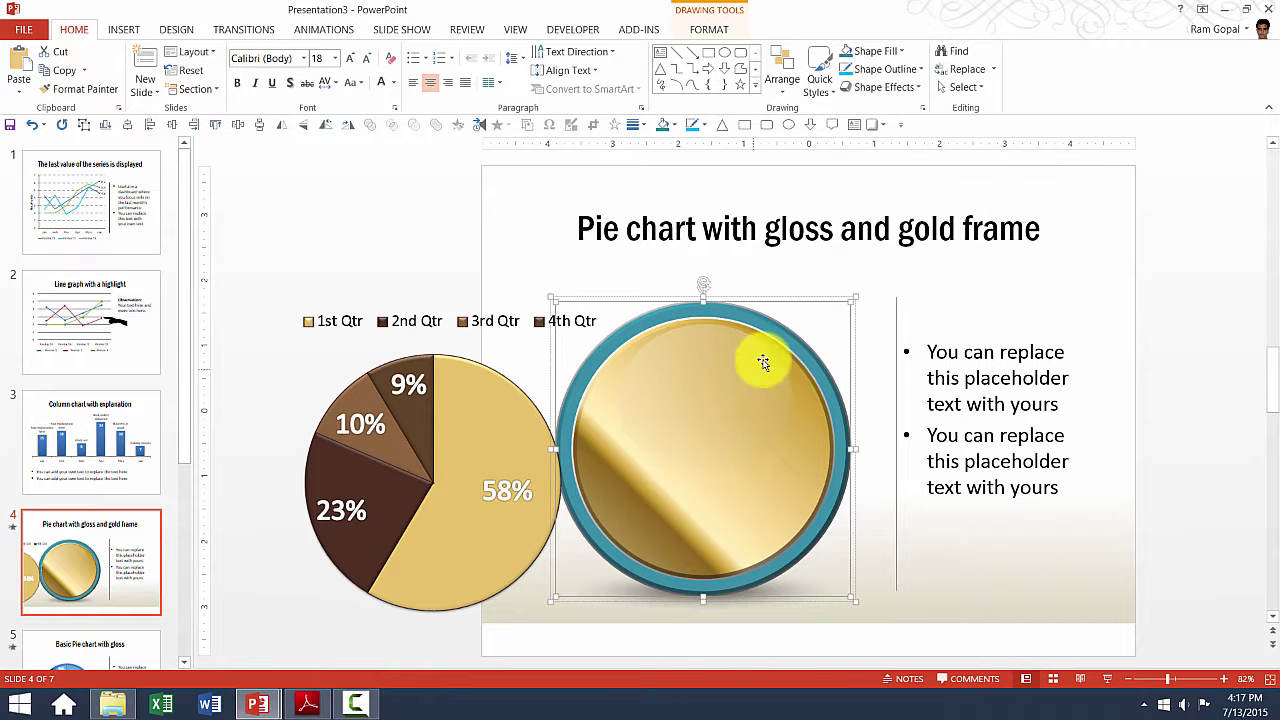
click(802, 362)
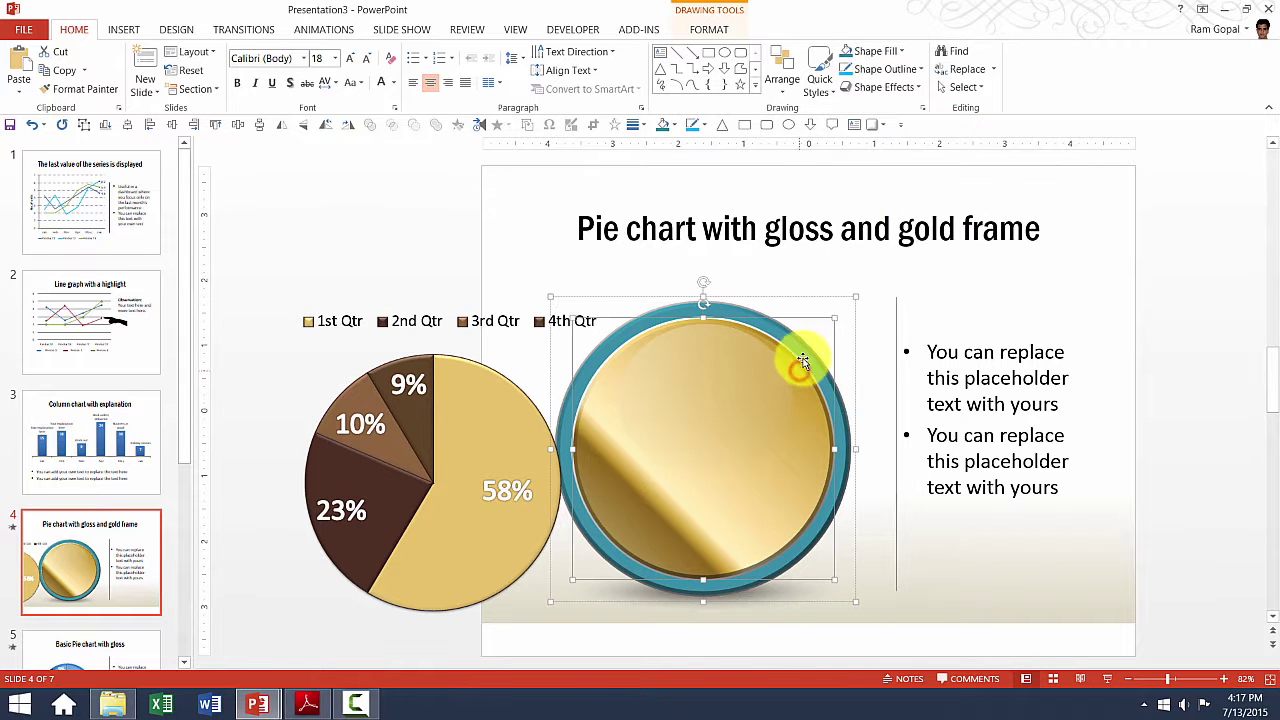
click(886, 51)
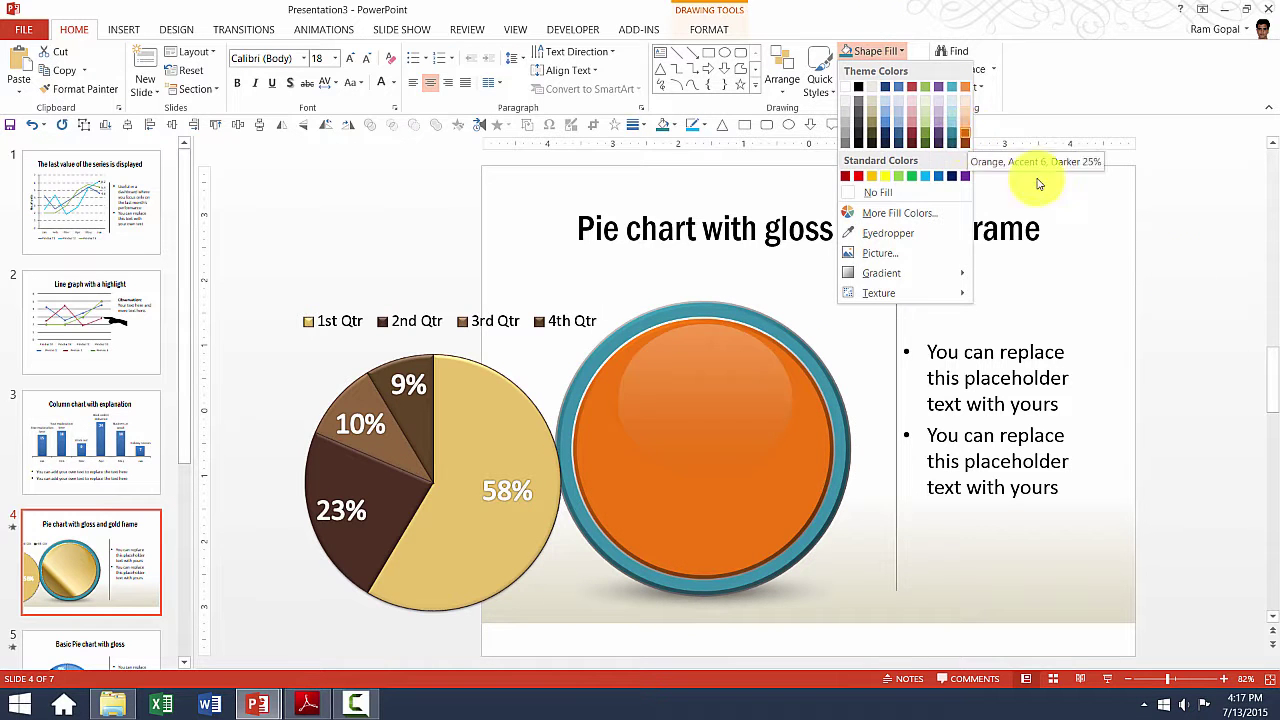
click(1171, 277)
click(1181, 295)
key(ctrl+z)
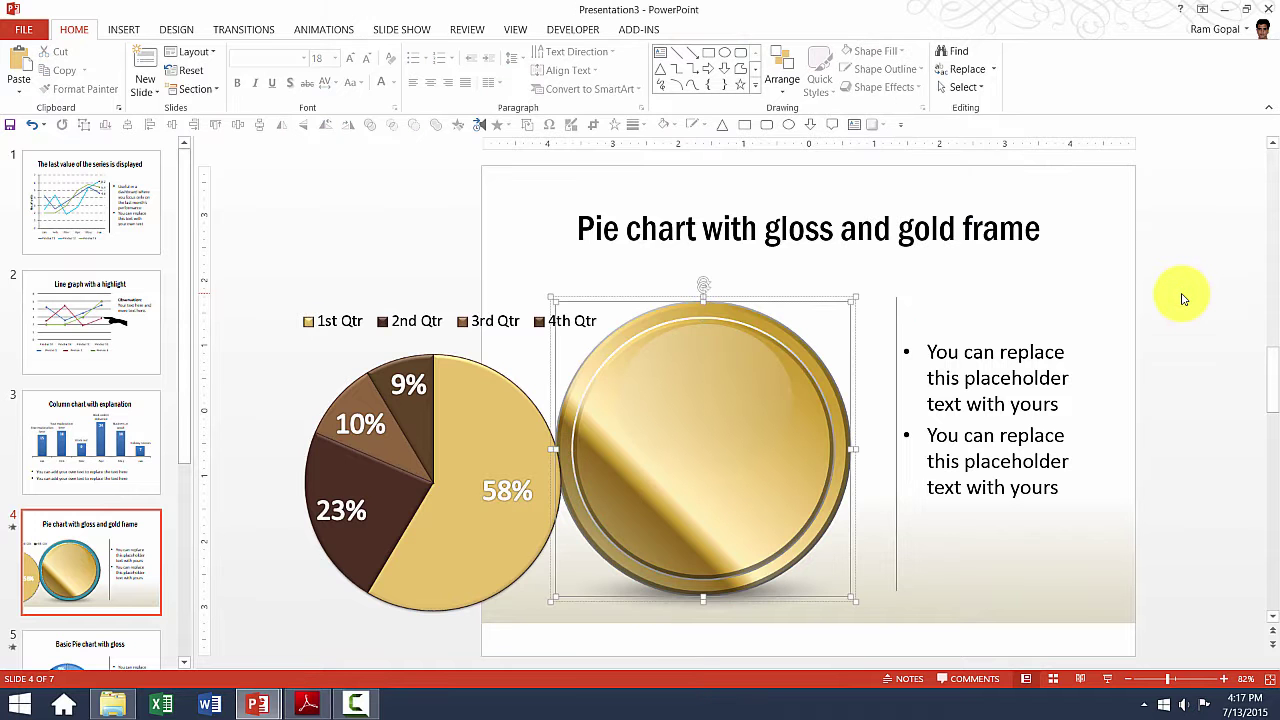
key(ctrl+z)
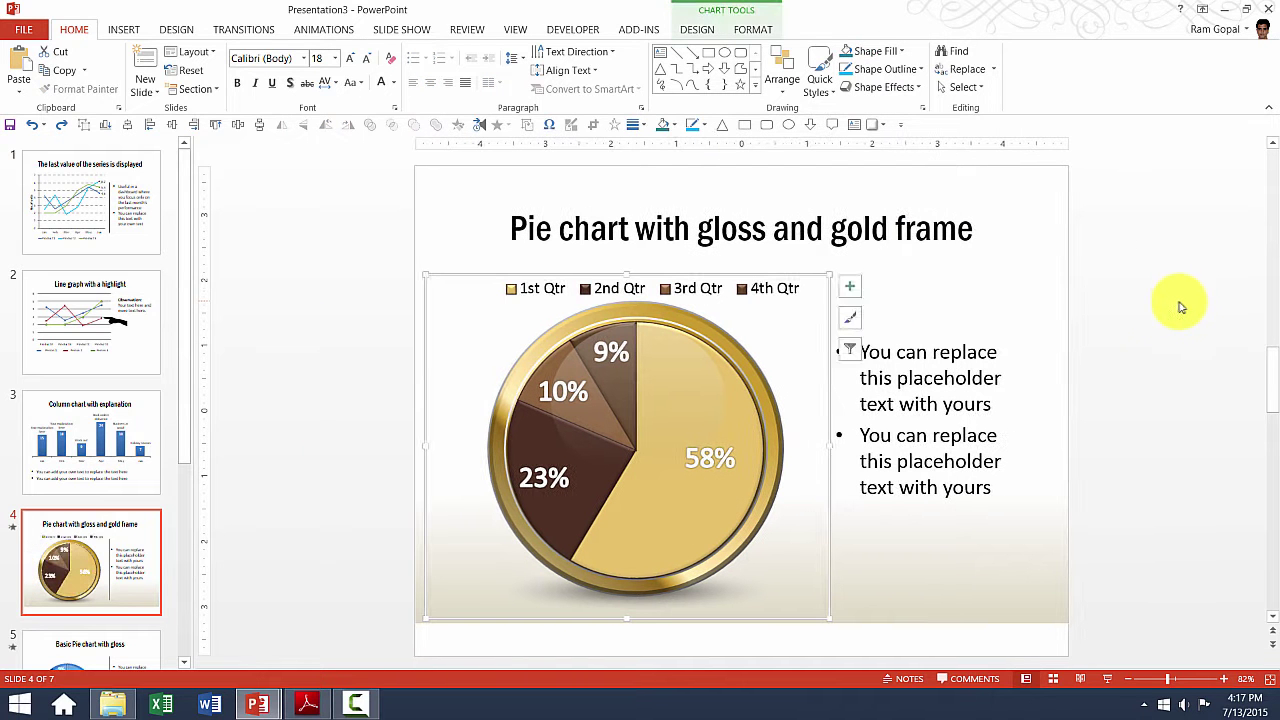
click(1171, 314)
drag(1009, 603, 1011, 605)
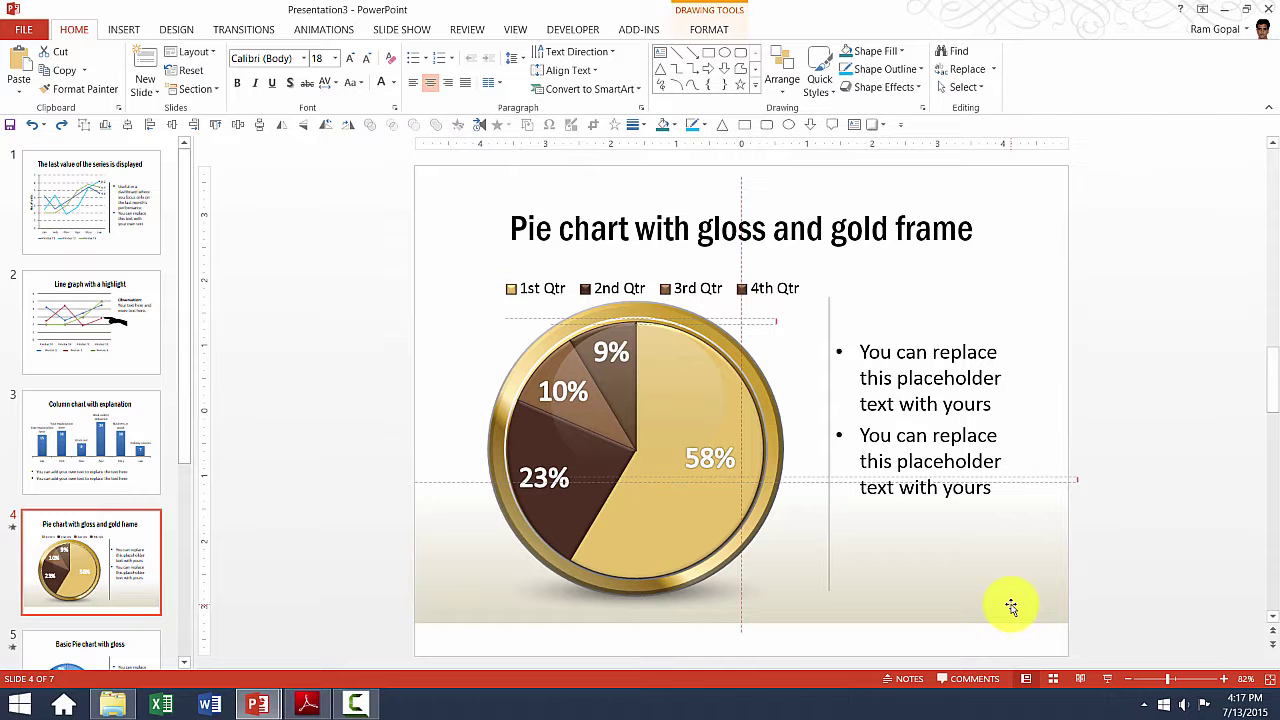
mouse_move(1011, 605)
mouse_down()
mouse_move(1014, 549)
mouse_move(1011, 605)
mouse_up()
click(720, 592)
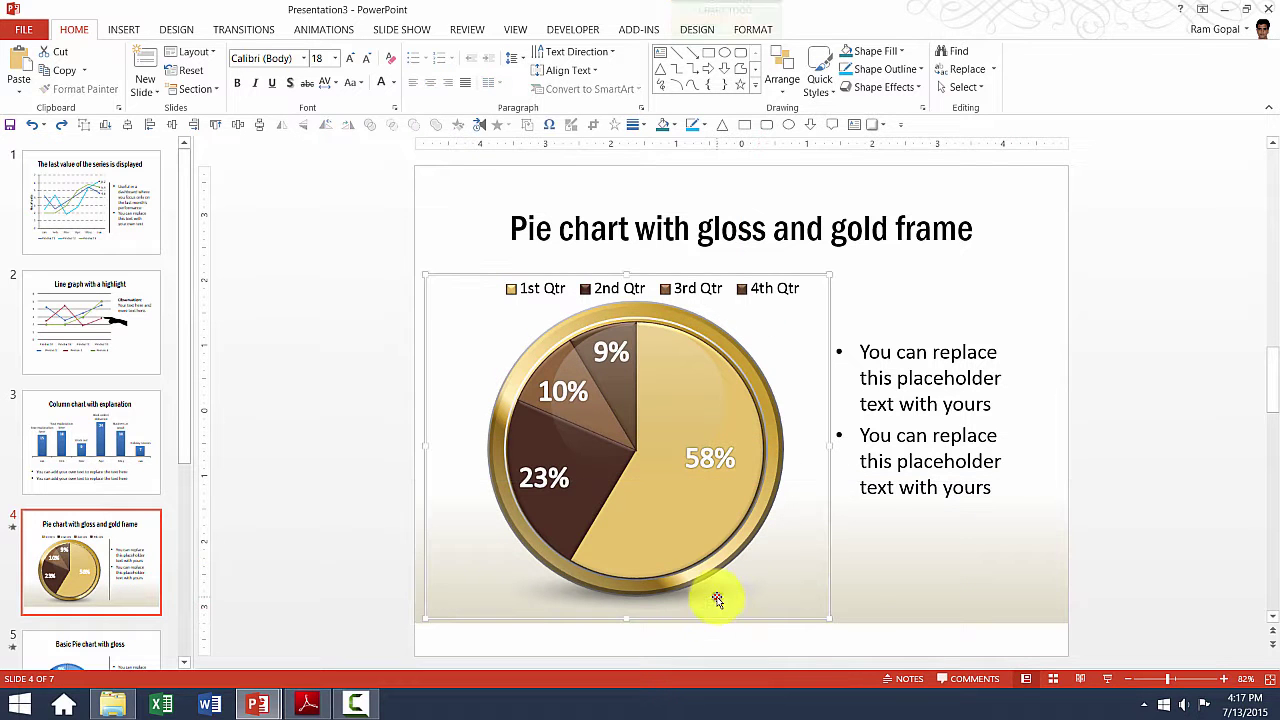
mouse_move(257, 526)
mouse_down()
mouse_move(1064, 668)
mouse_move(1170, 704)
mouse_up()
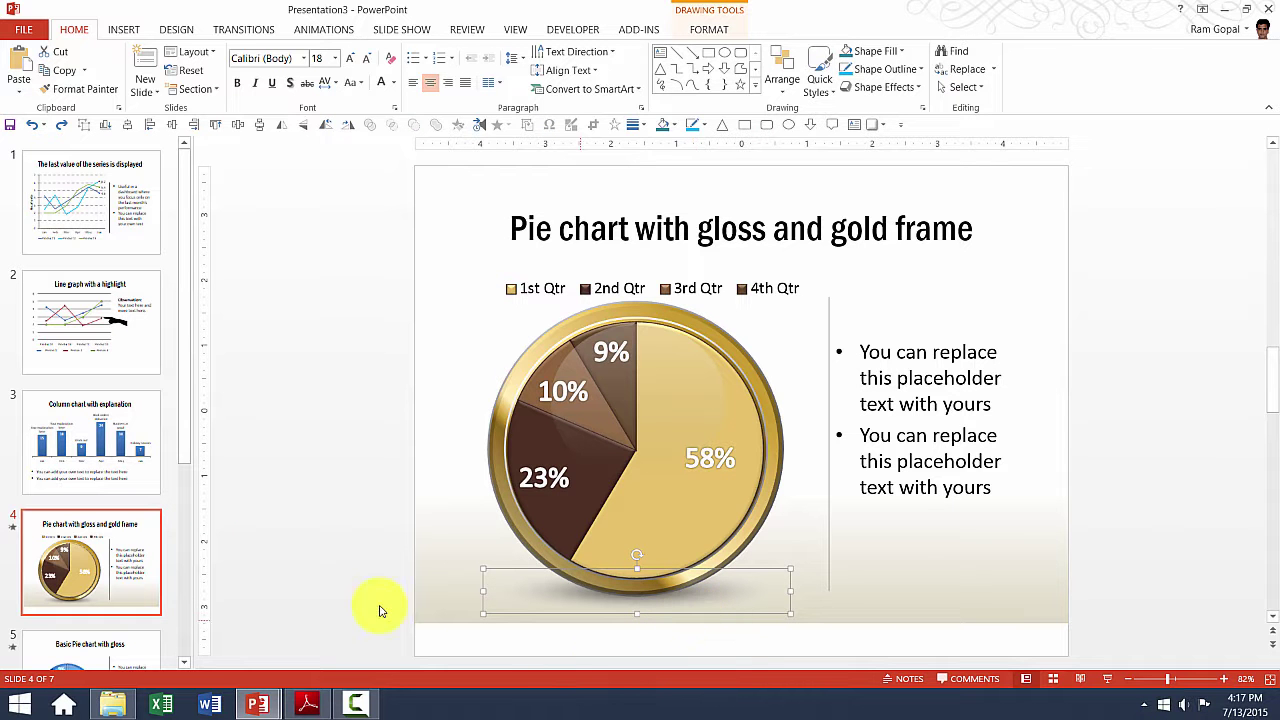
click(366, 535)
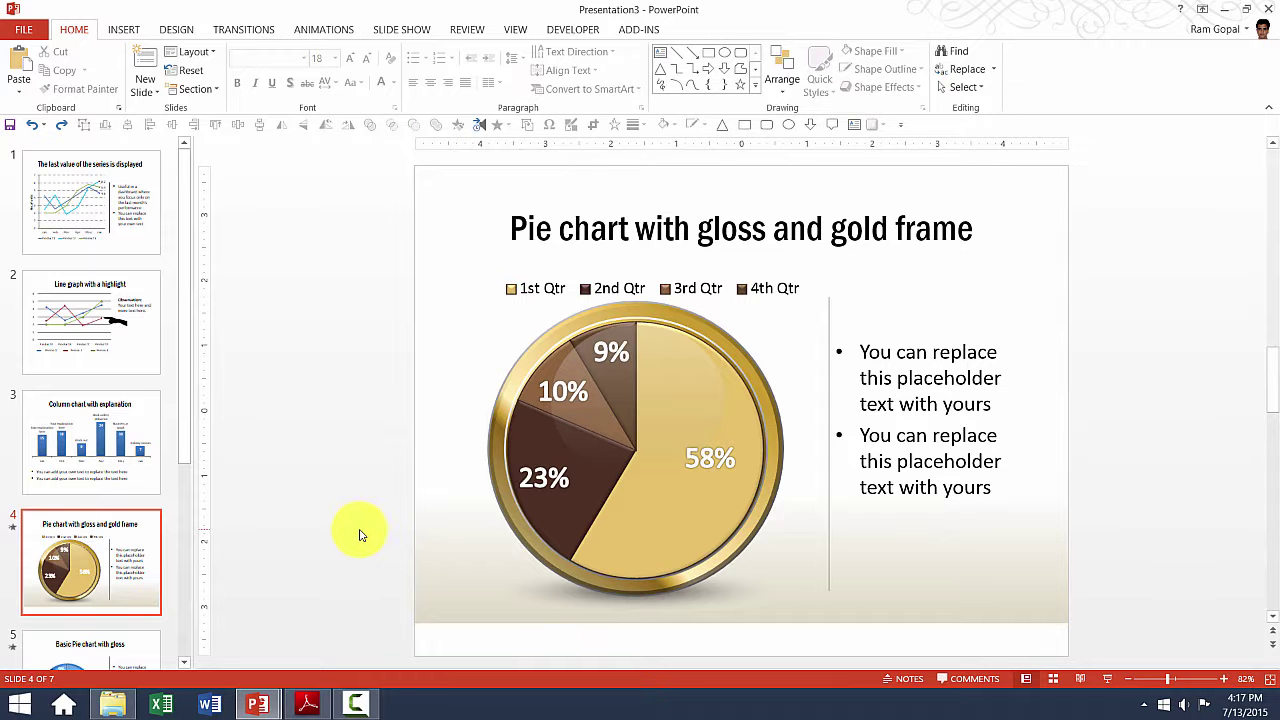
scroll(57, 520, down, 1)
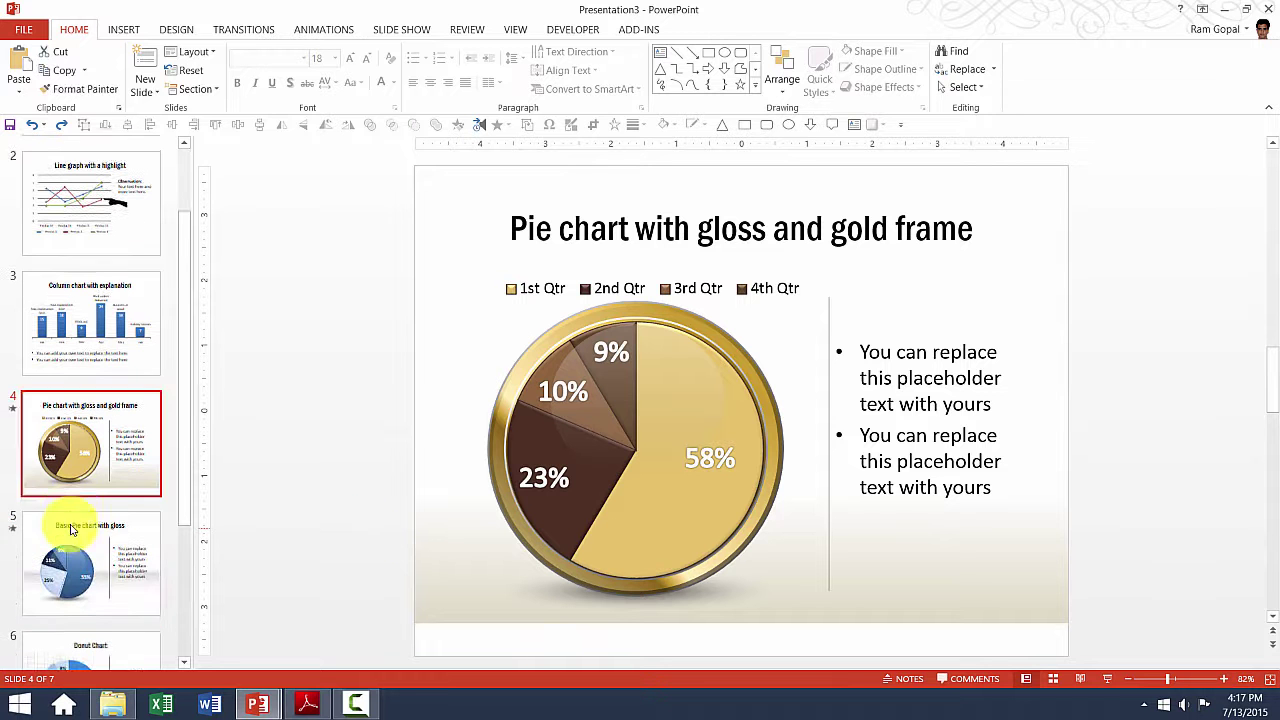
Step: Change slide 5's glossy pie chart to the Doughnut chart type
click(147, 593)
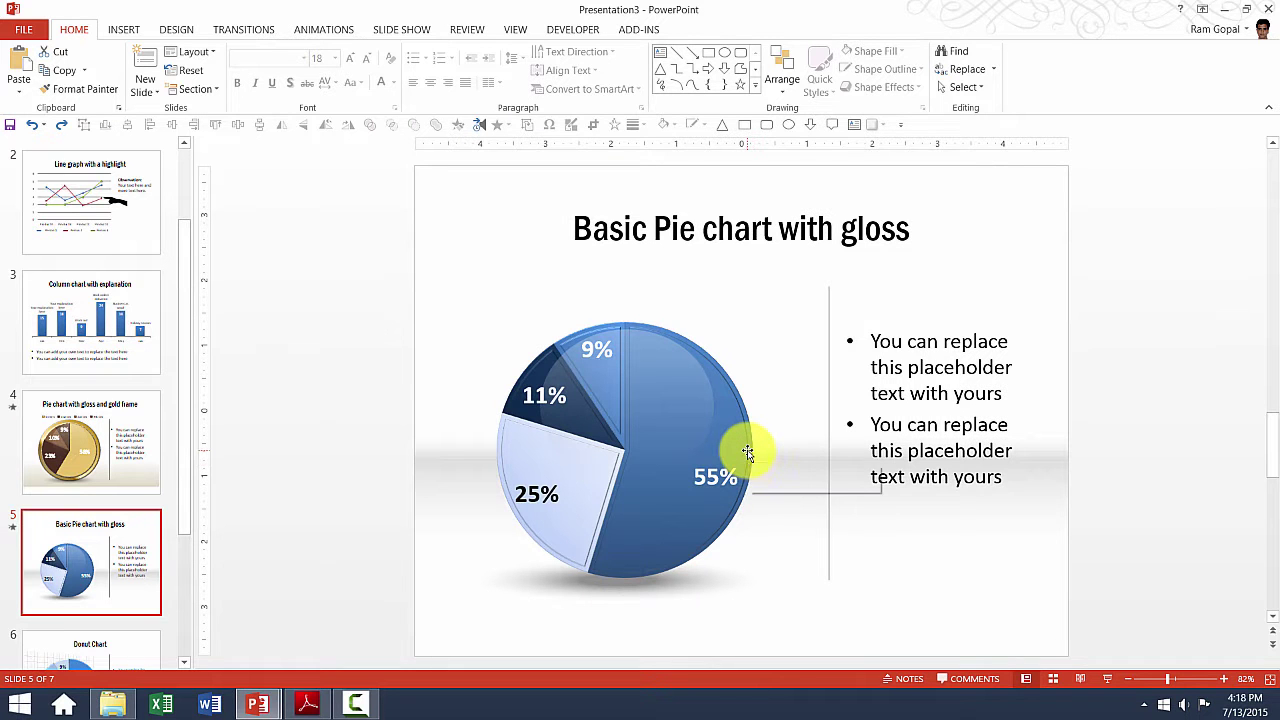
mouse_move(748, 452)
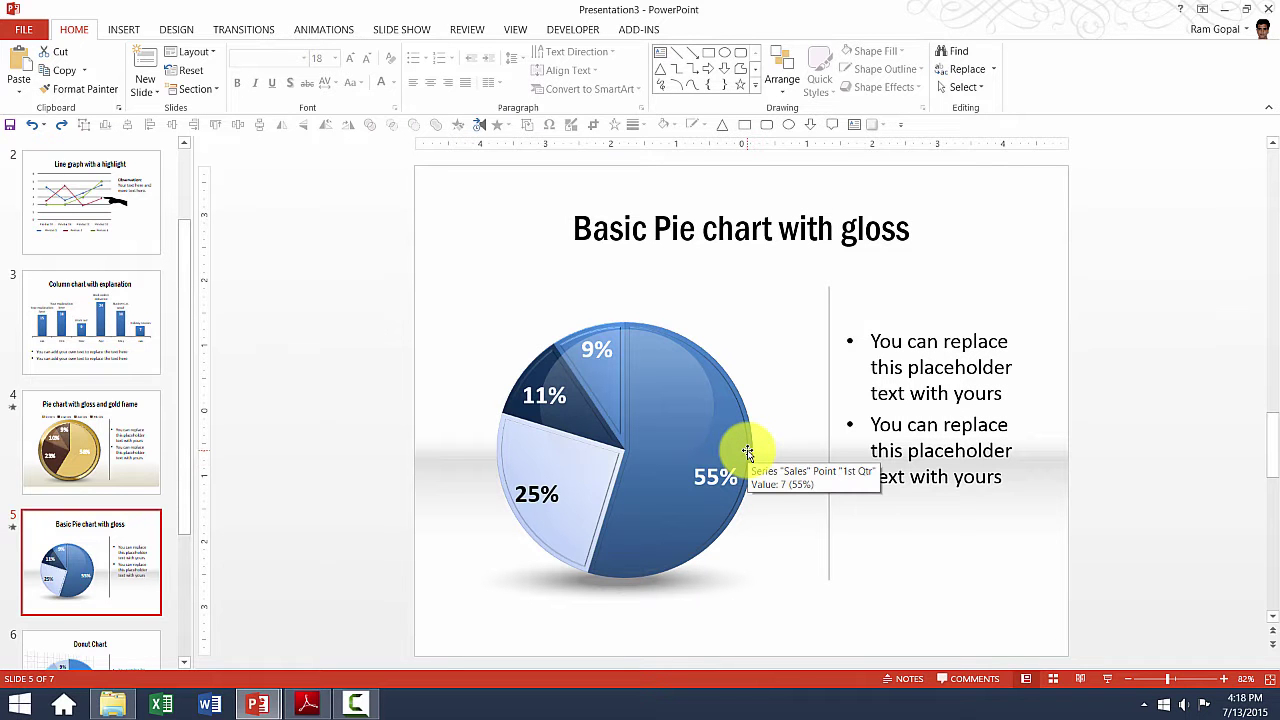
click(748, 452)
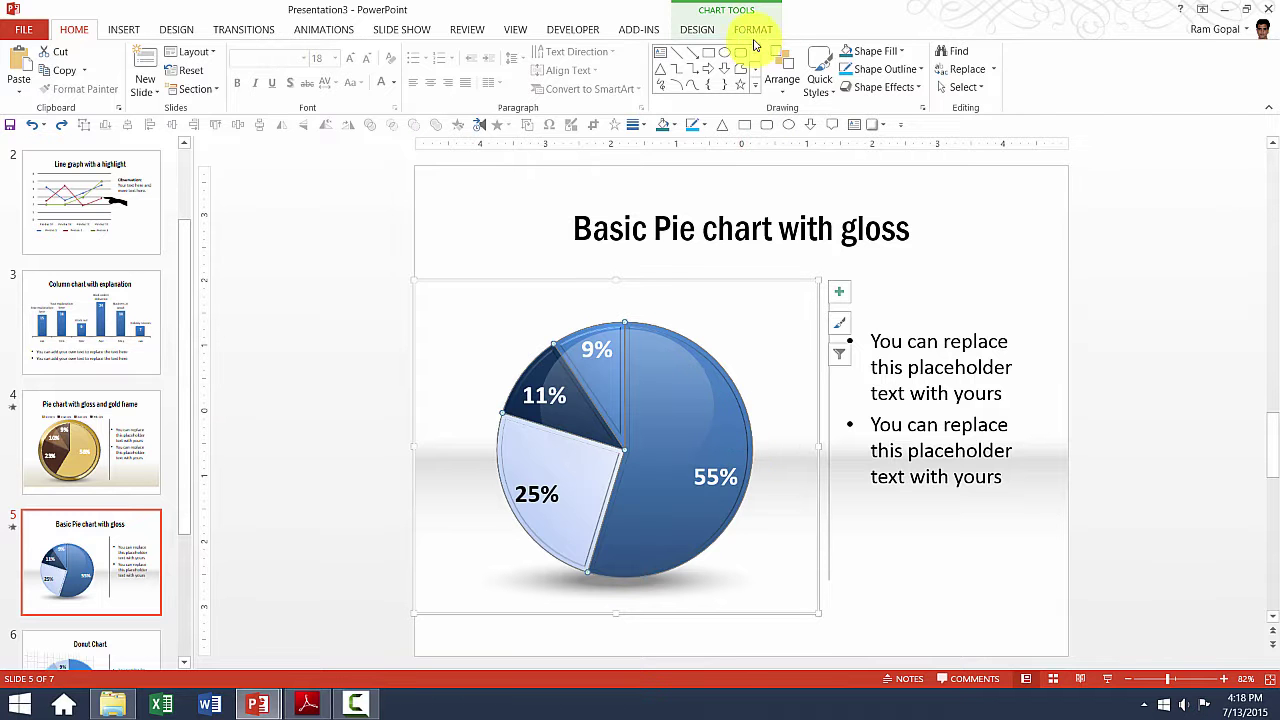
click(708, 31)
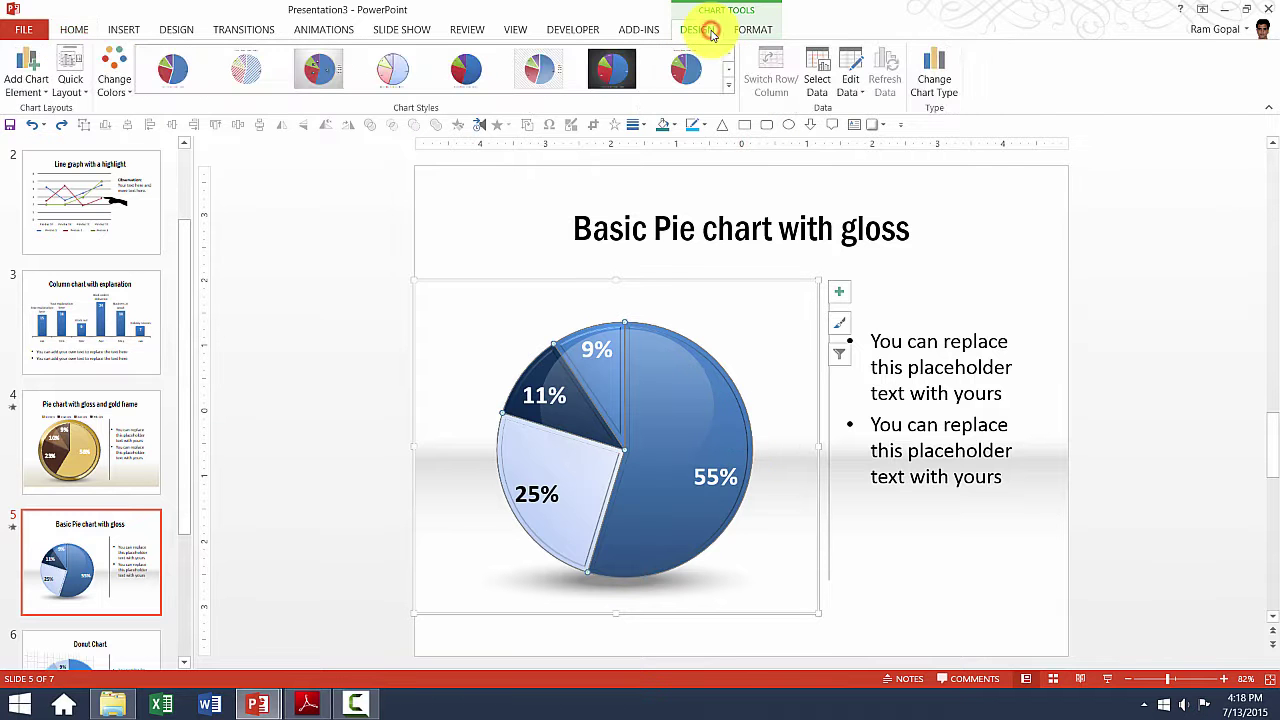
click(932, 84)
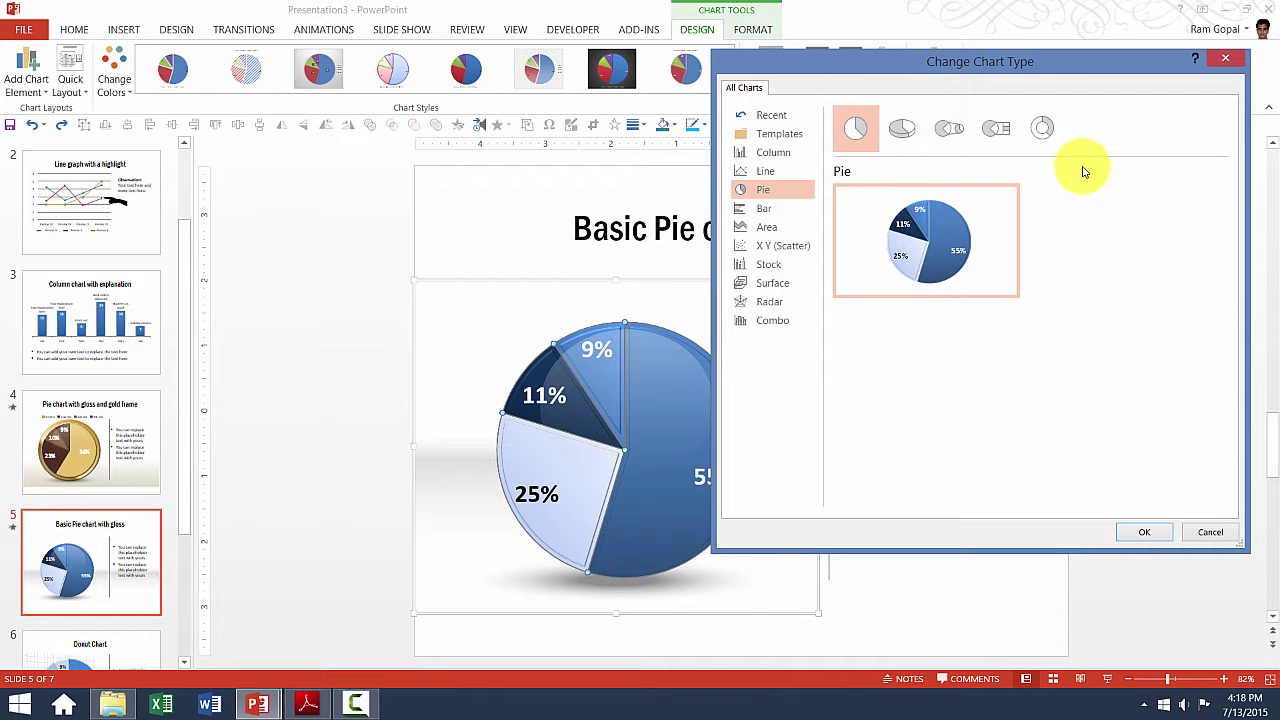
click(1041, 130)
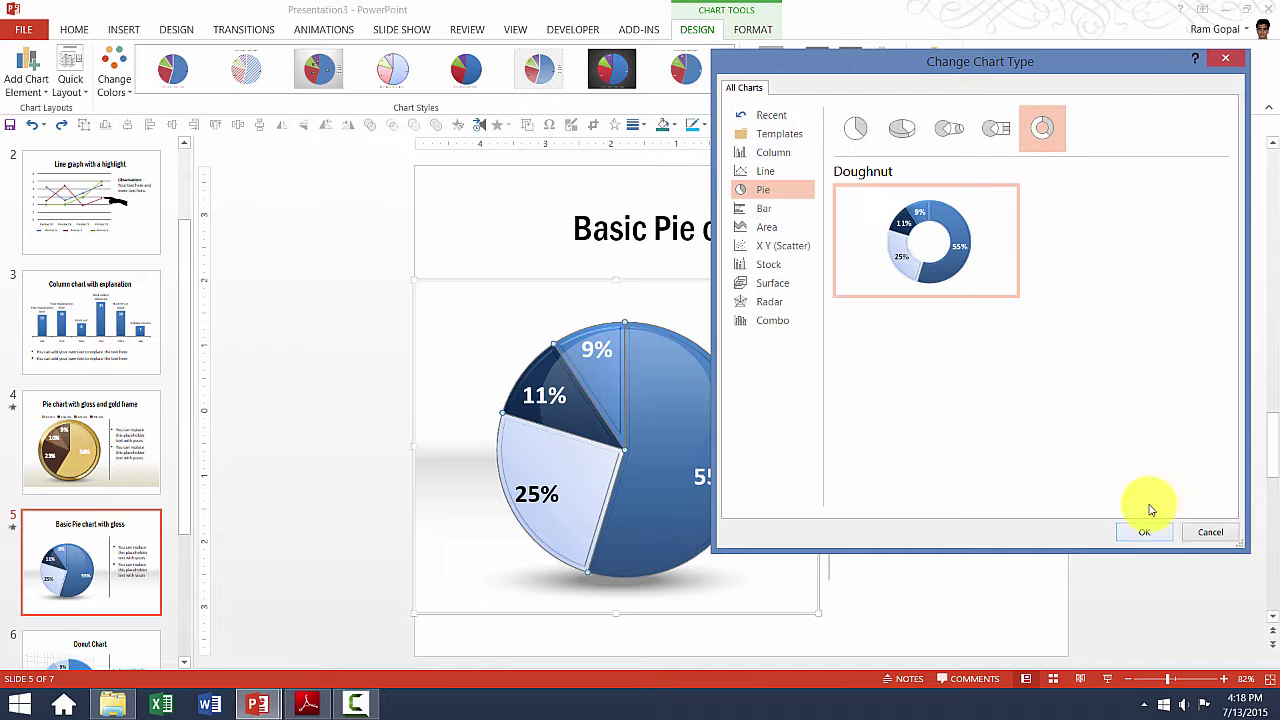
mouse_move(966, 200)
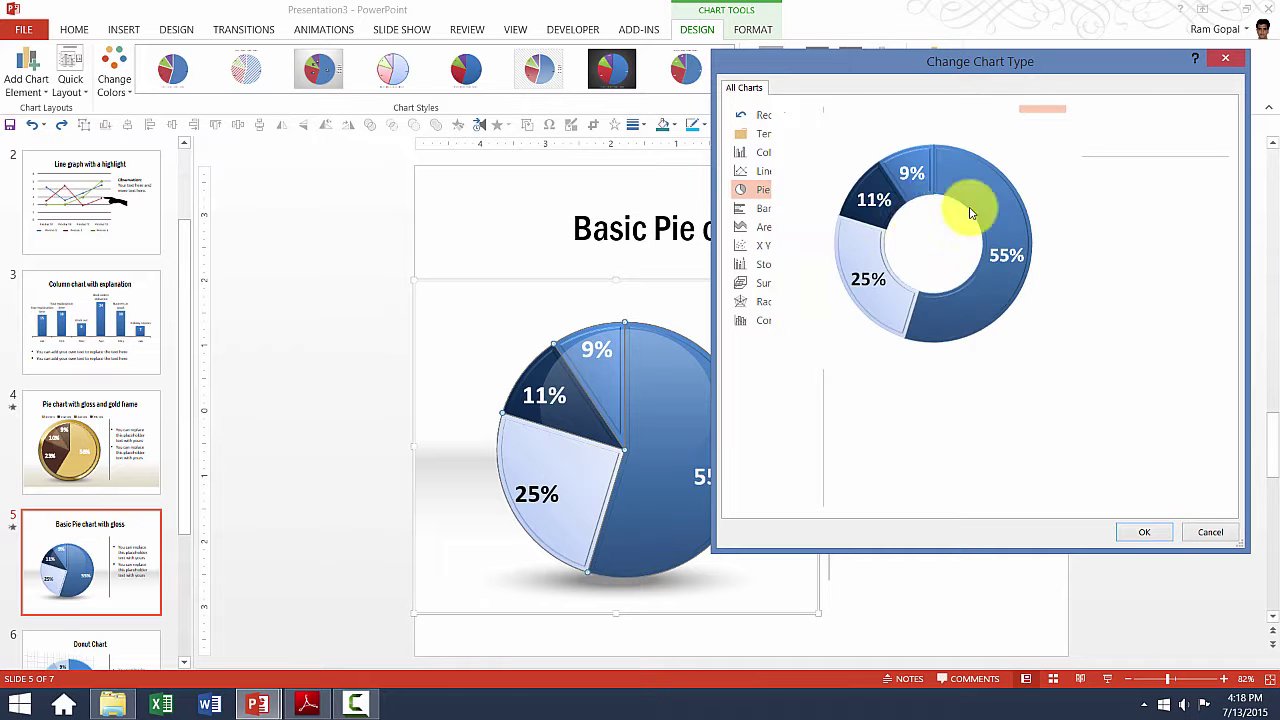
click(1144, 532)
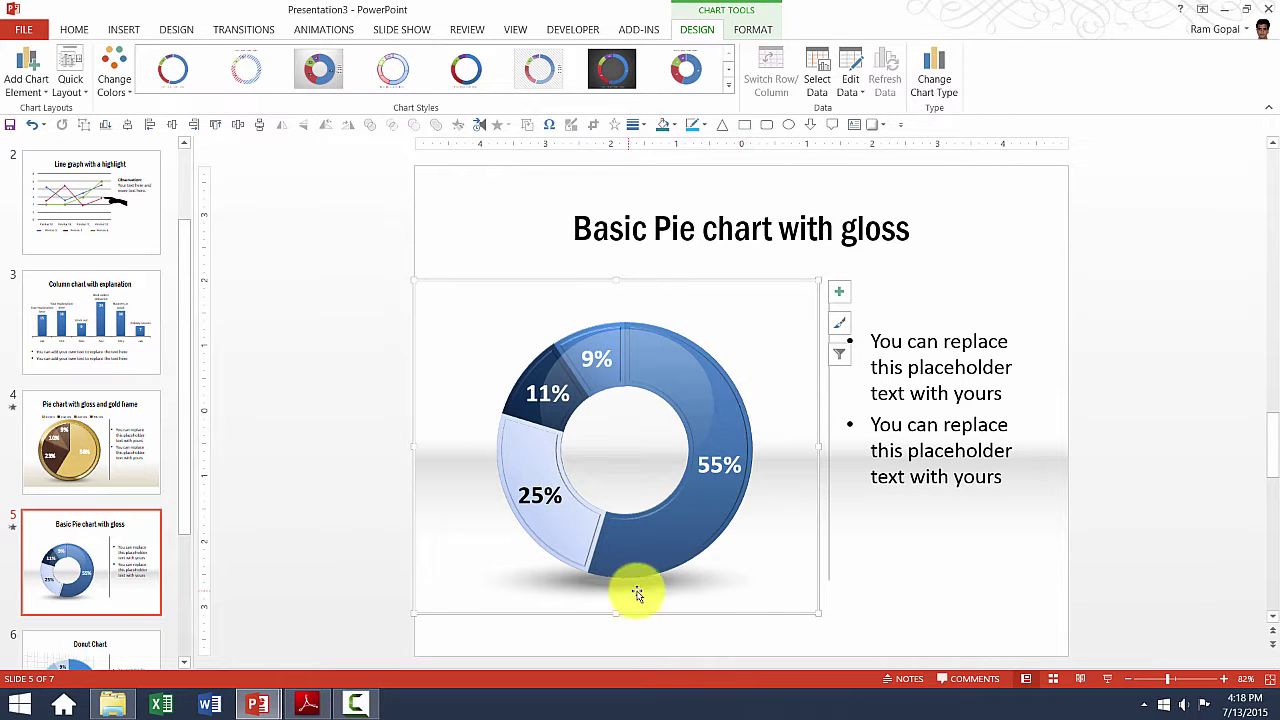
click(1140, 510)
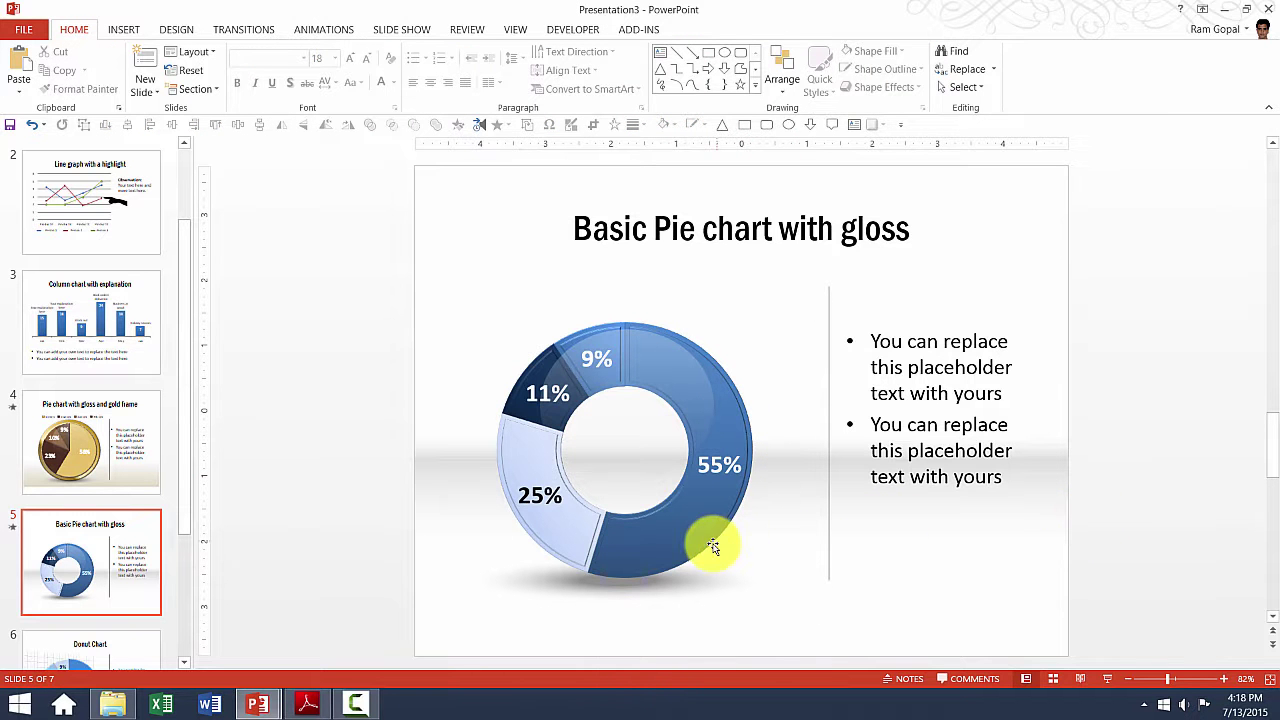
Step: Open the Donut Chart slide and select the donut chart
scroll(103, 314, down, 3)
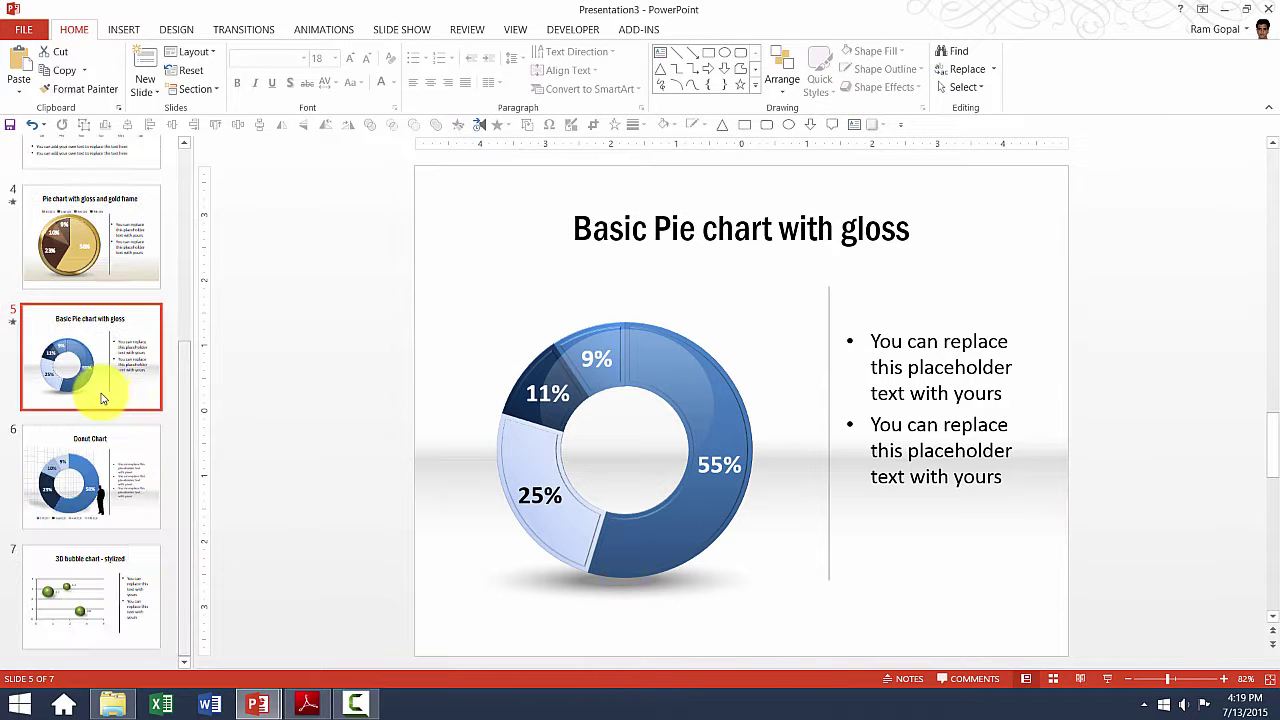
click(114, 466)
mouse_move(748, 420)
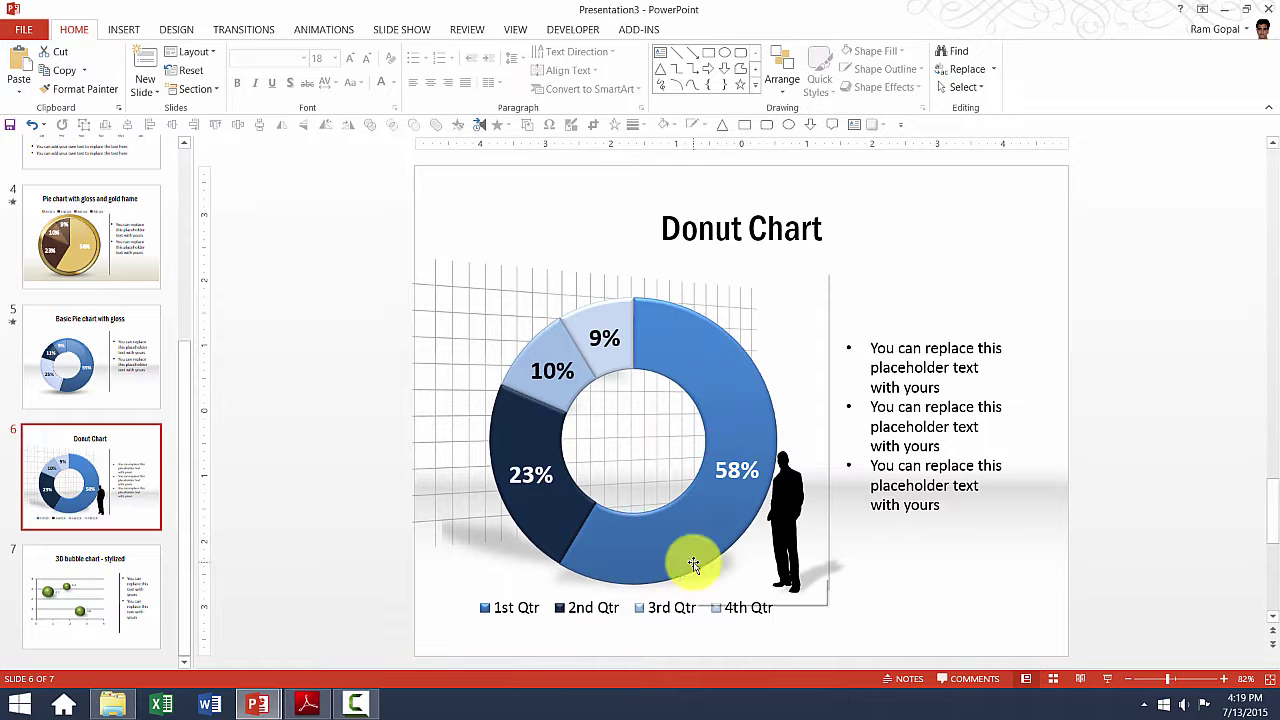
mouse_move(707, 540)
click(733, 406)
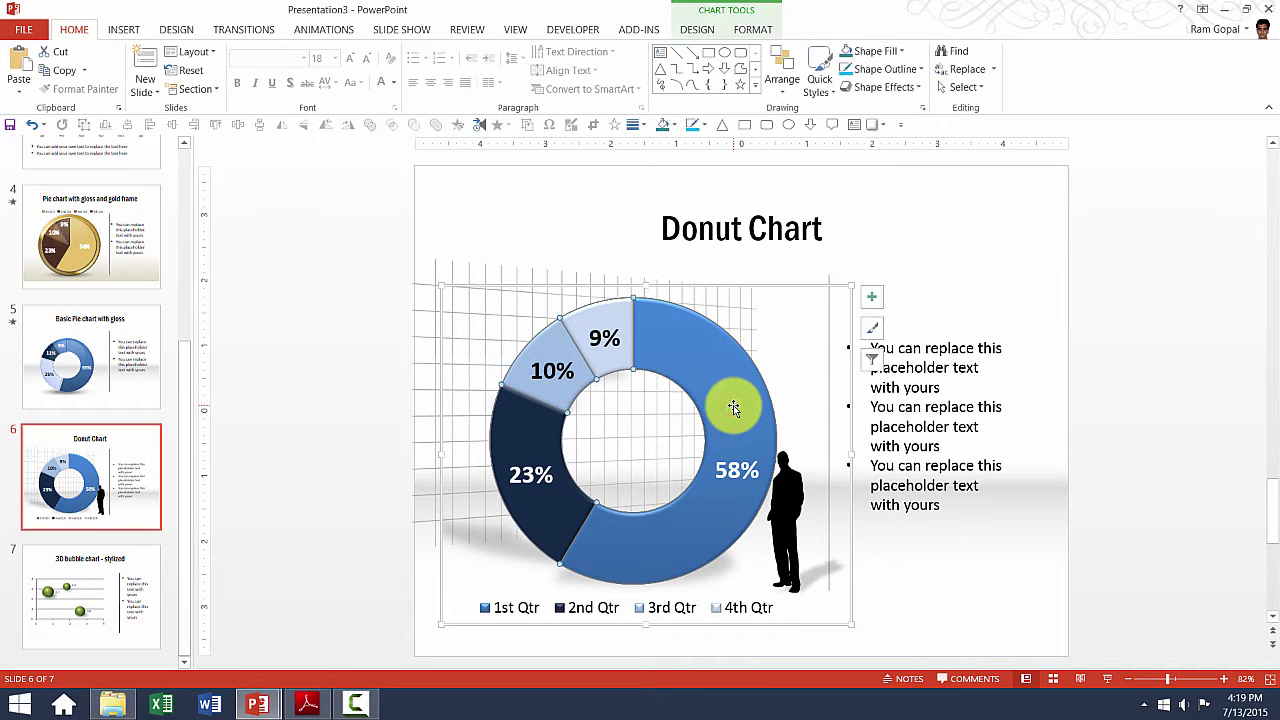
Step: Apply a Colorful palette giving orange, teal, purple and dark orange segments
click(692, 30)
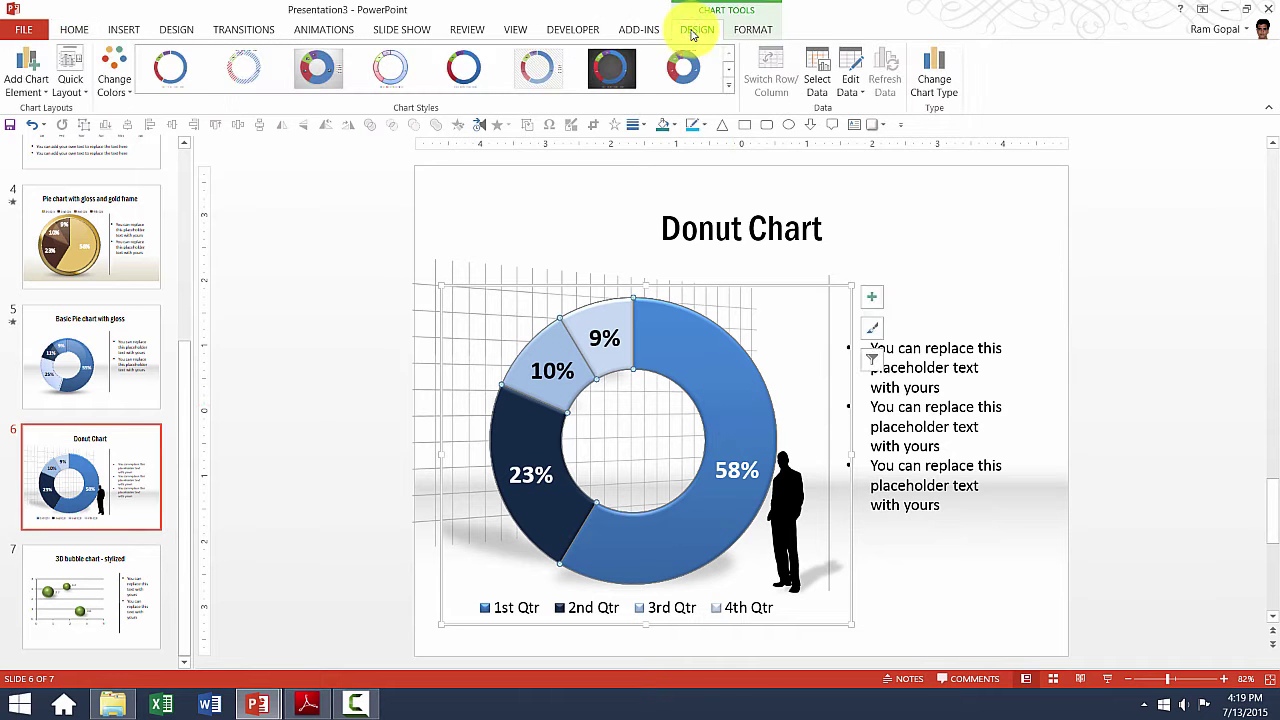
click(114, 85)
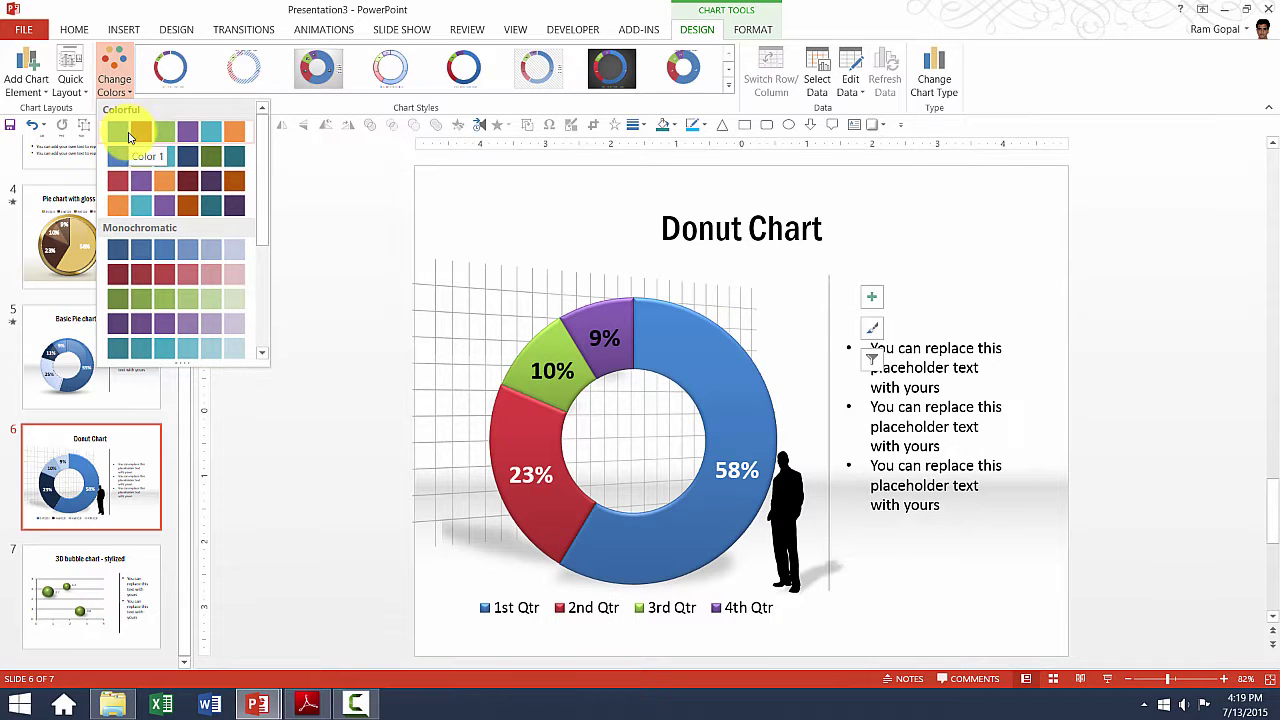
click(116, 204)
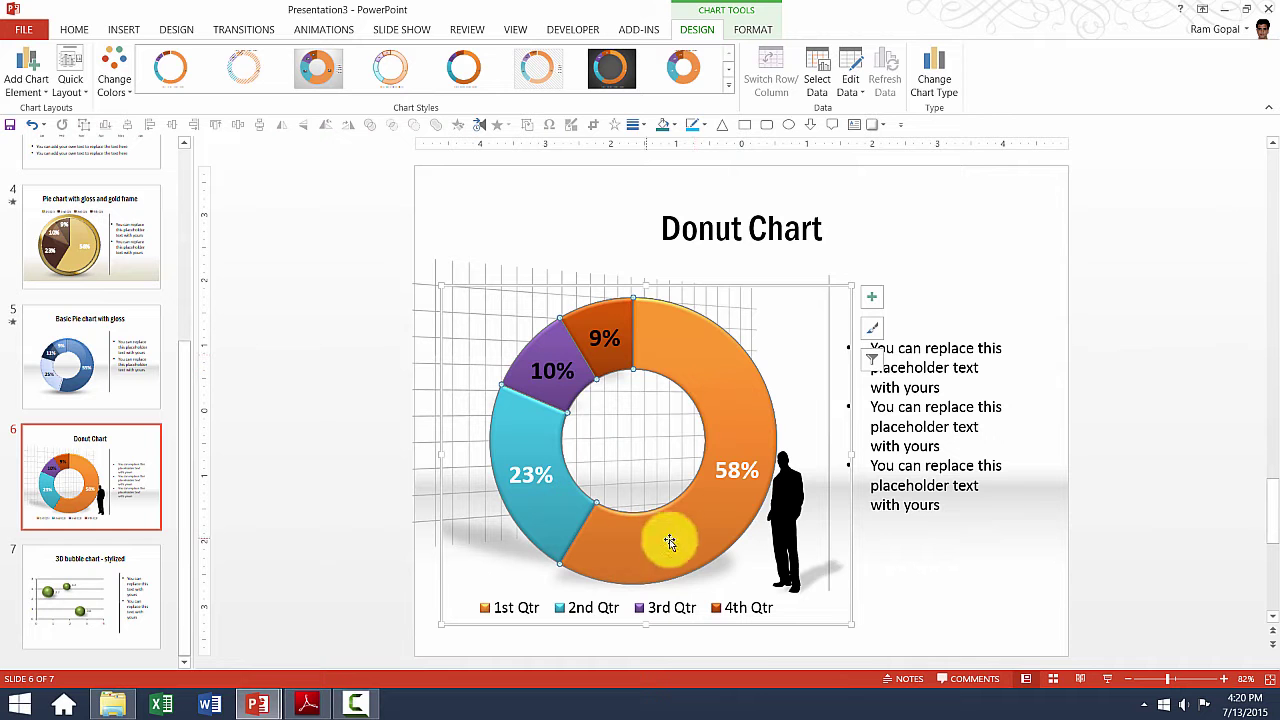
mouse_move(704, 357)
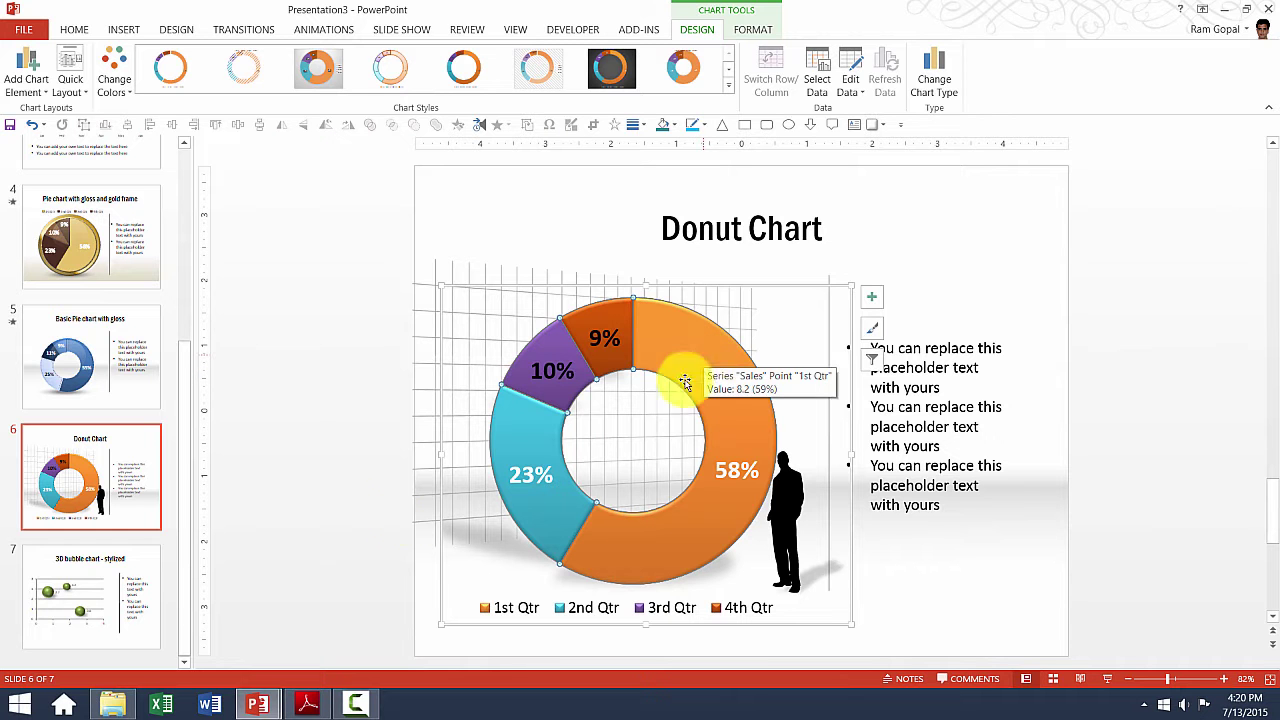
click(790, 497)
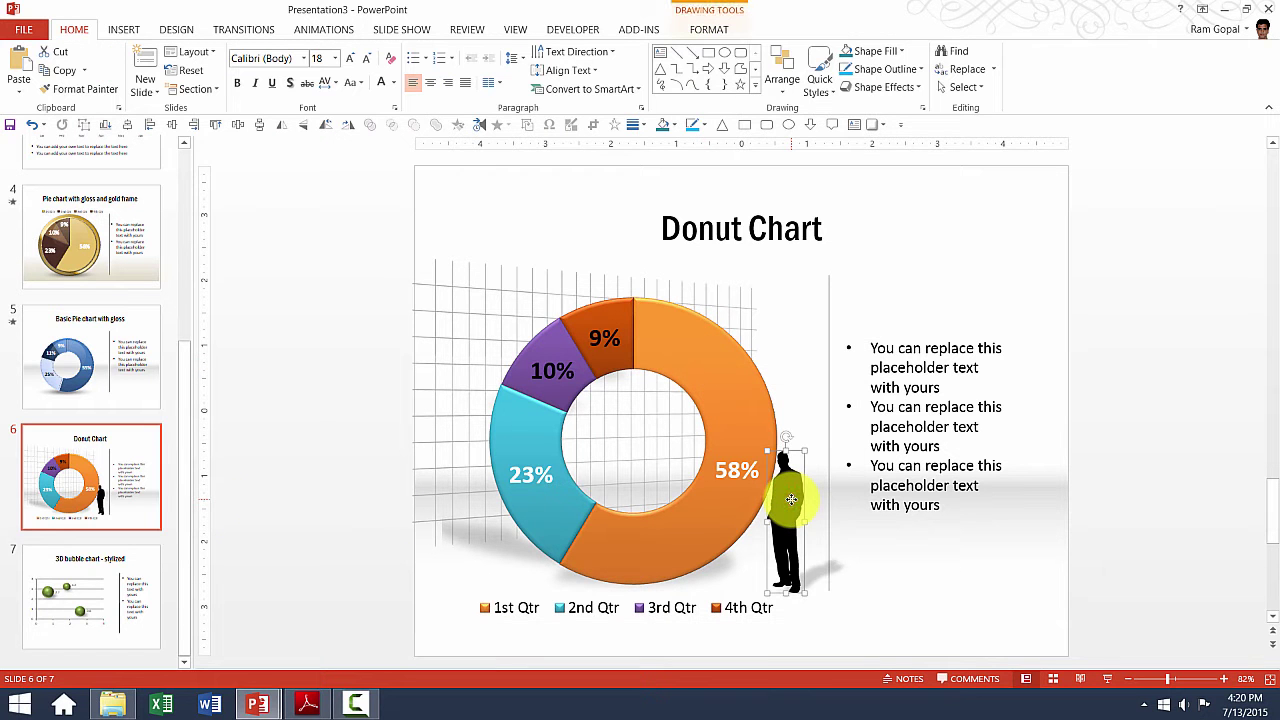
Step: Shift the standing silhouette slightly right and fill it green
mouse_move(791, 500)
mouse_down()
mouse_move(818, 500)
mouse_move(797, 503)
mouse_up()
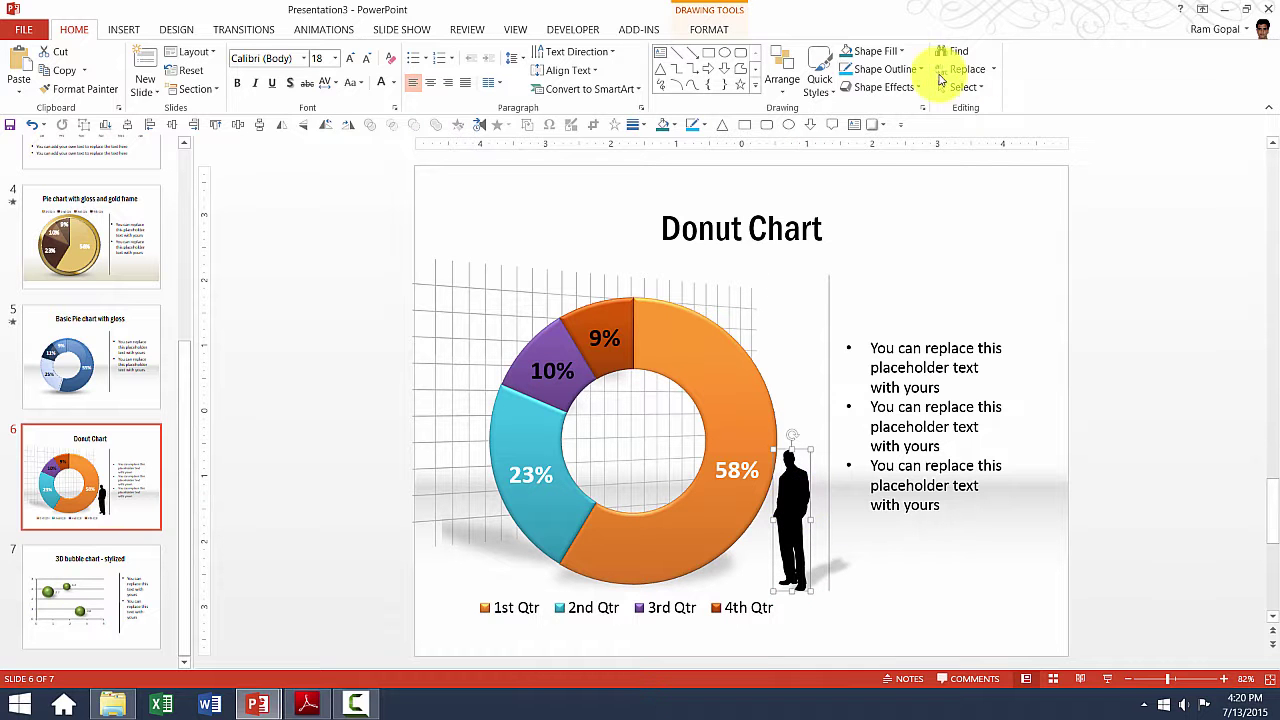
click(888, 51)
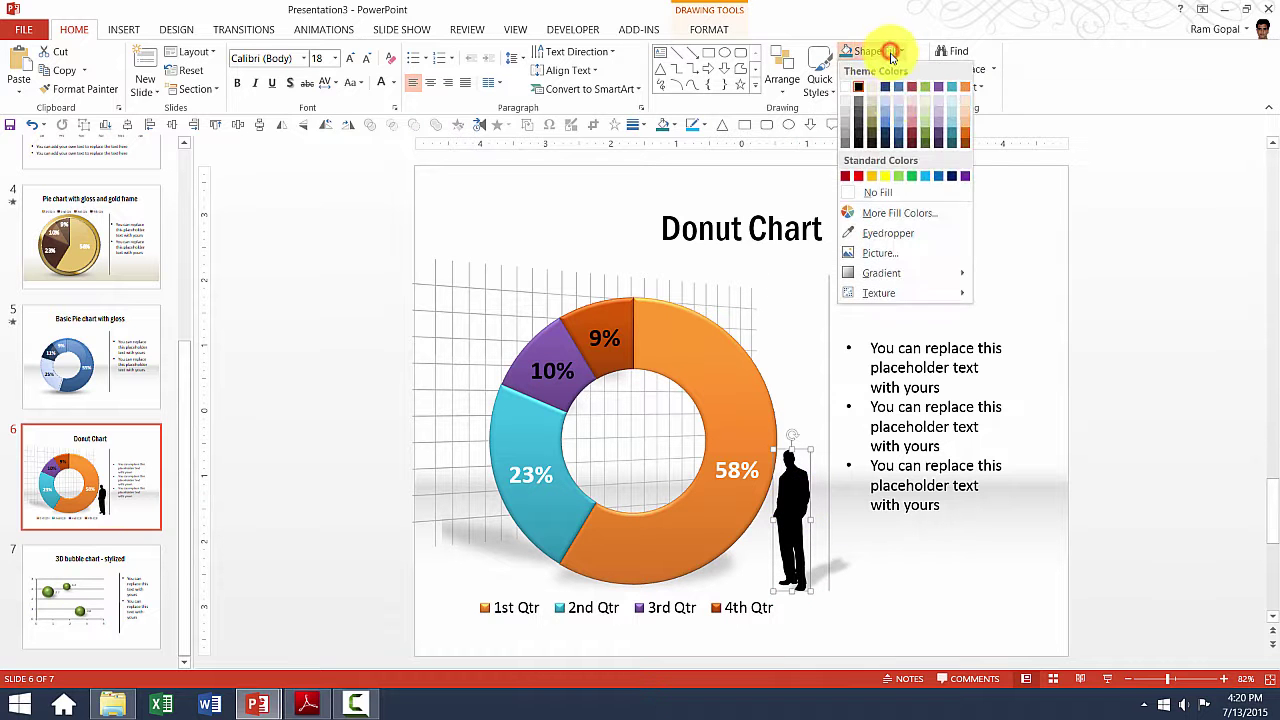
click(928, 139)
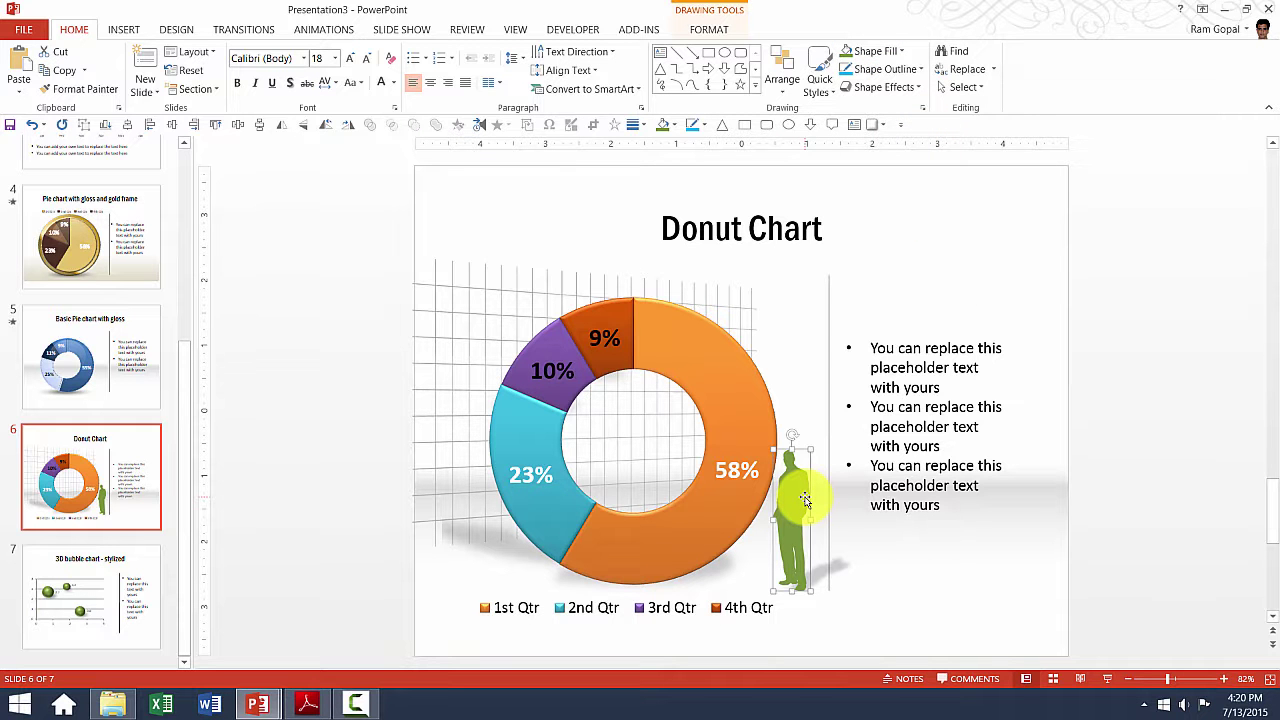
Step: Select the grid background behind the donut and nudge it slightly left
click(471, 294)
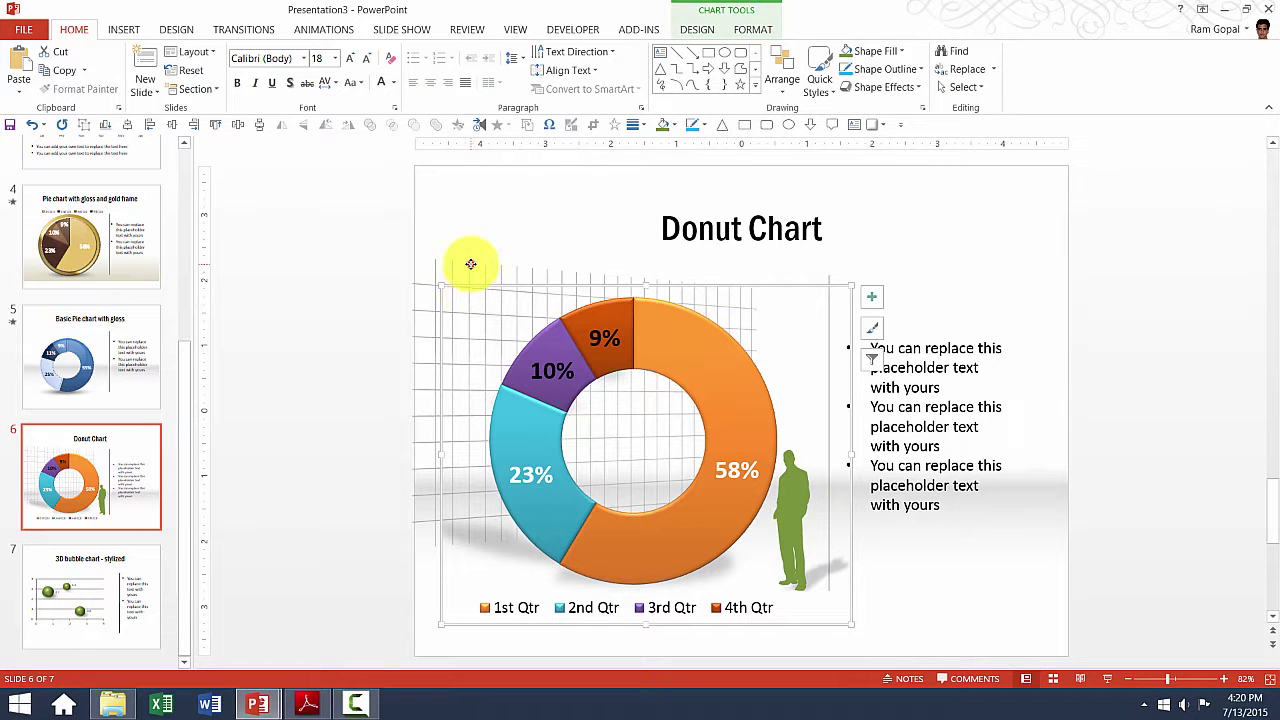
click(471, 263)
click(1111, 374)
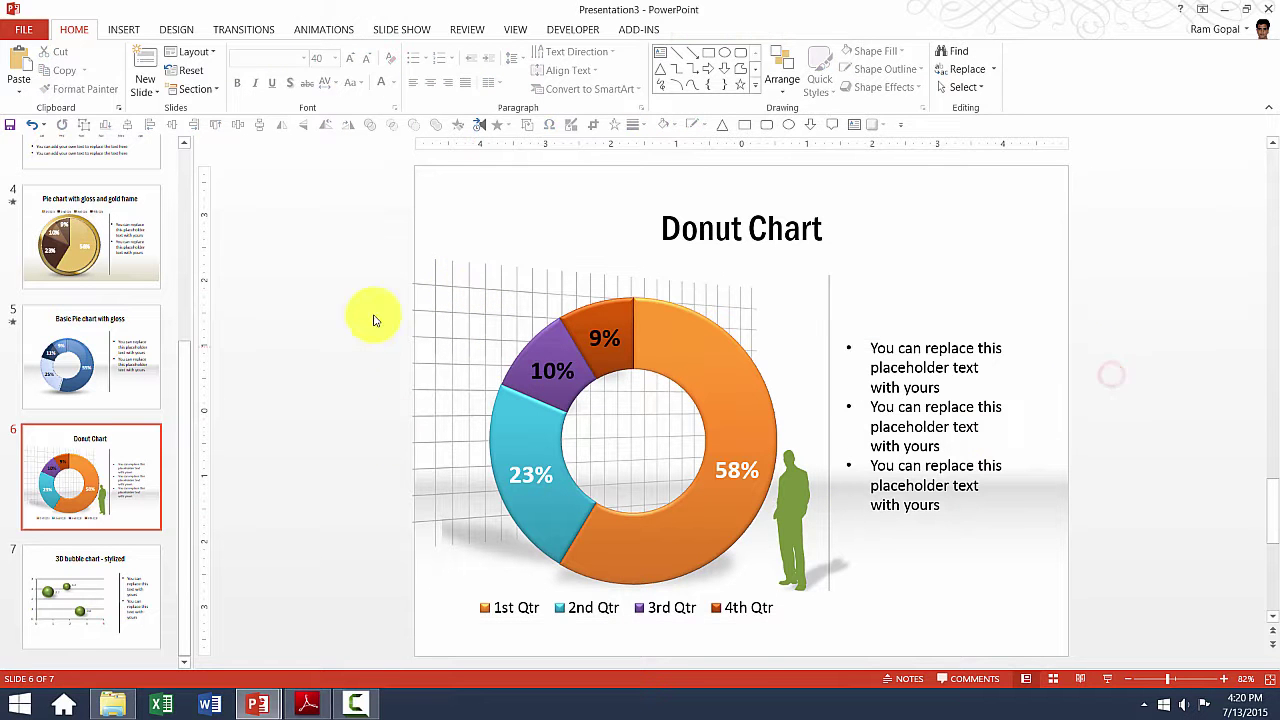
click(418, 288)
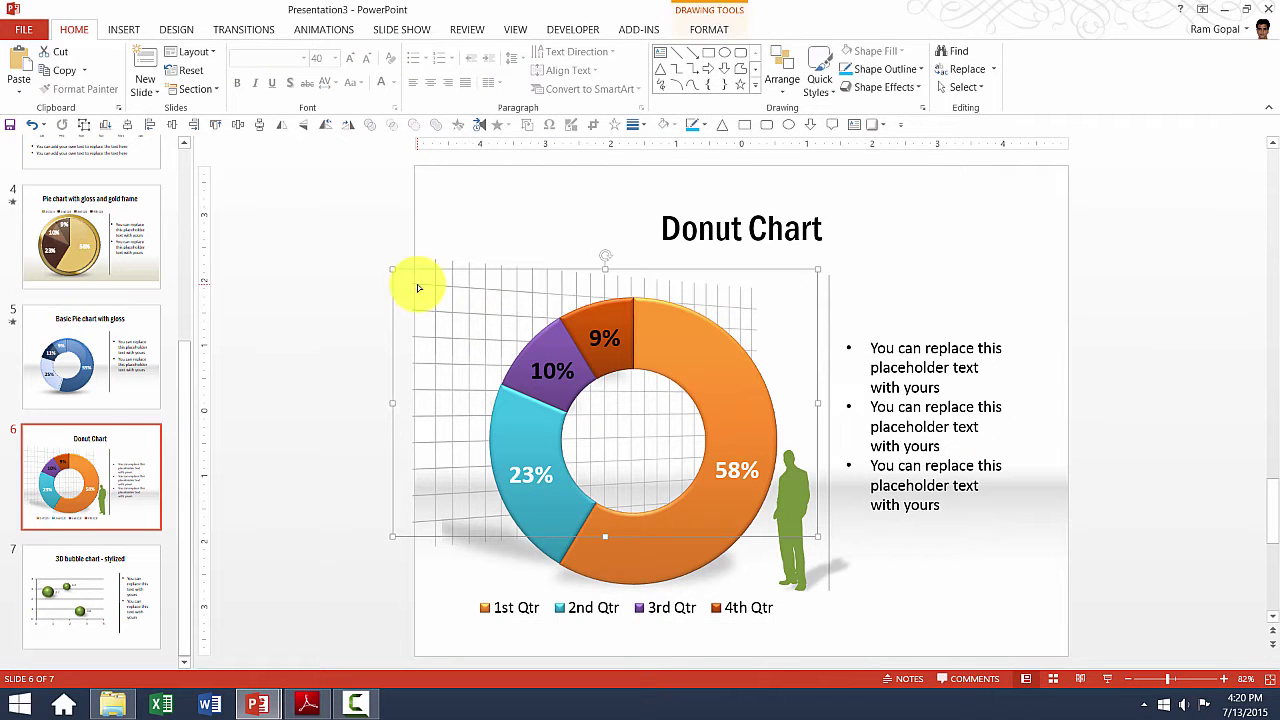
key(Left)
key(Left)
key(Left)
key(Left)
key(Left)
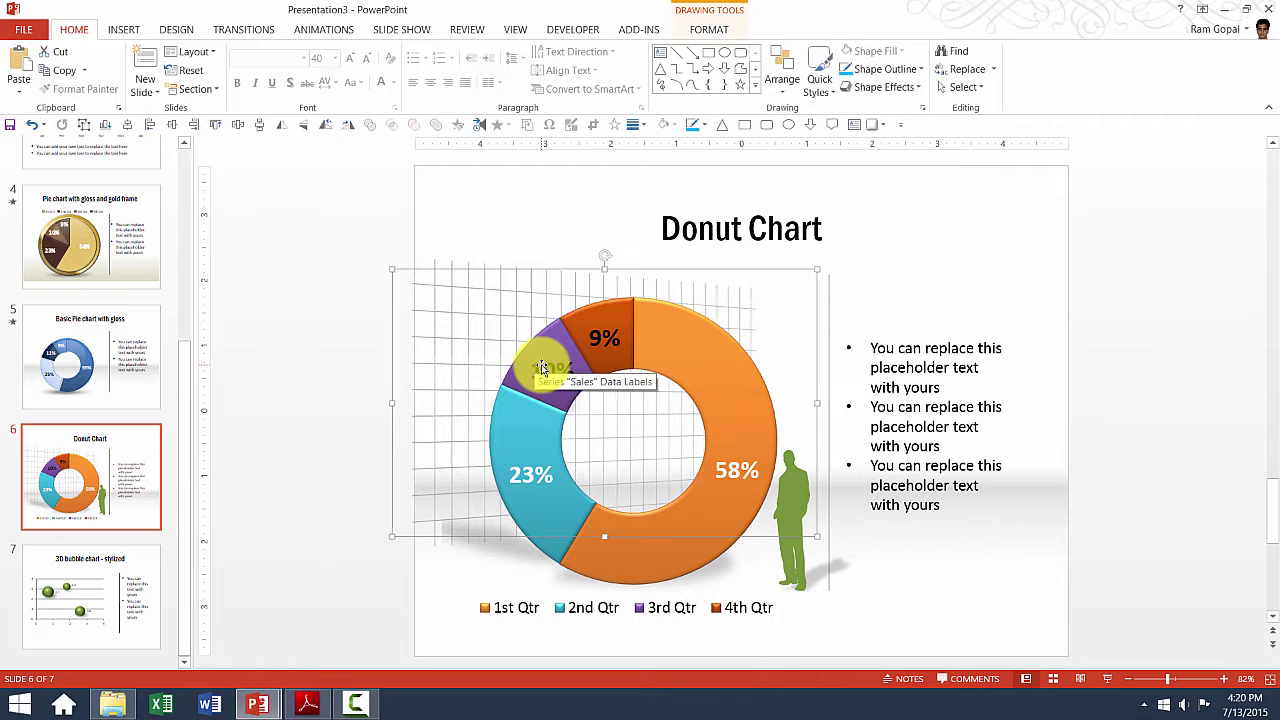
key(Right)
key(Right)
key(Right)
key(Right)
key(Right)
key(Right)
key(Right)
key(Right)
key(Right)
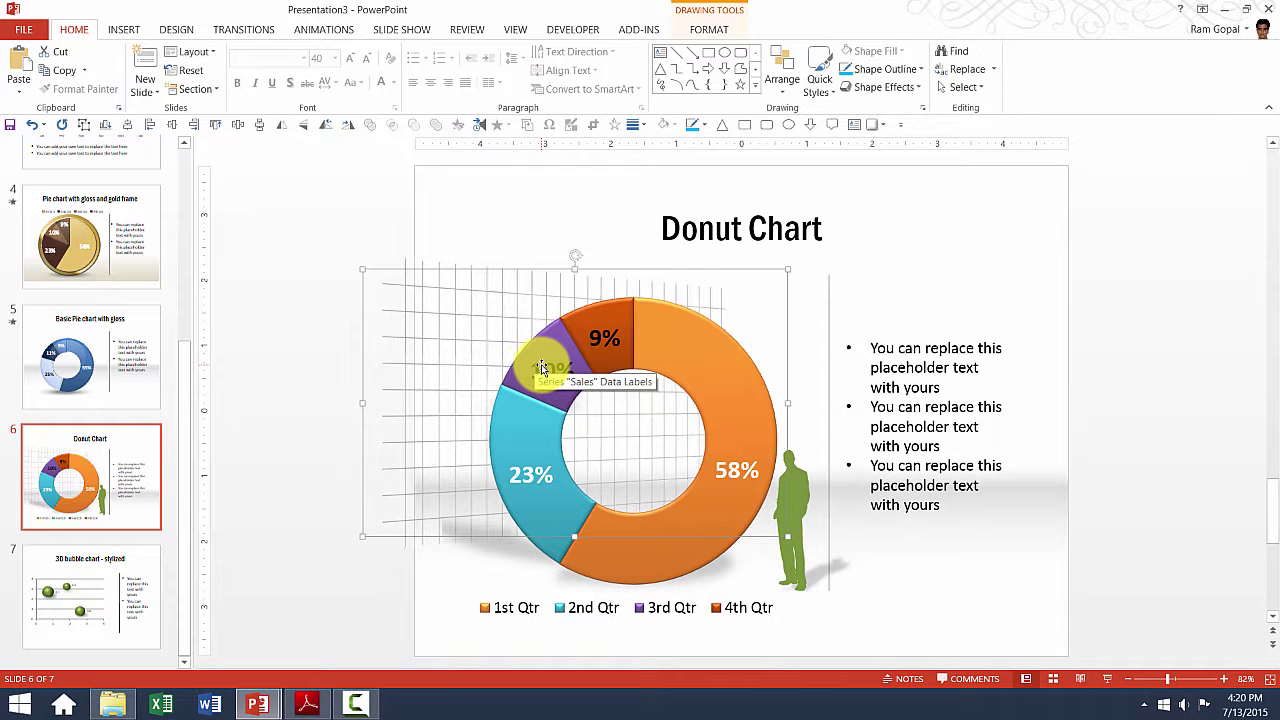